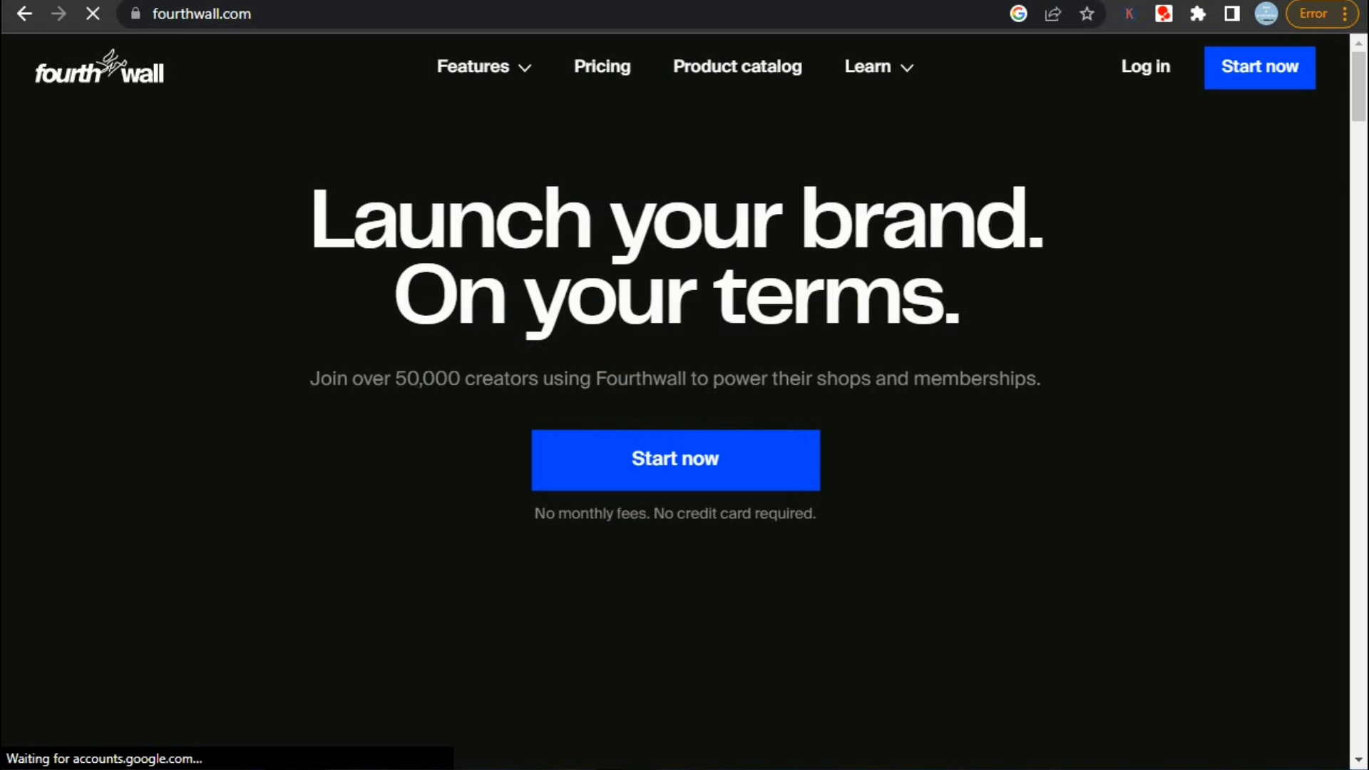
Step: Review the creator selling features on the Fourthwall homepage and the shop features and fees on its pricing page
scroll(675, 399, down, 8)
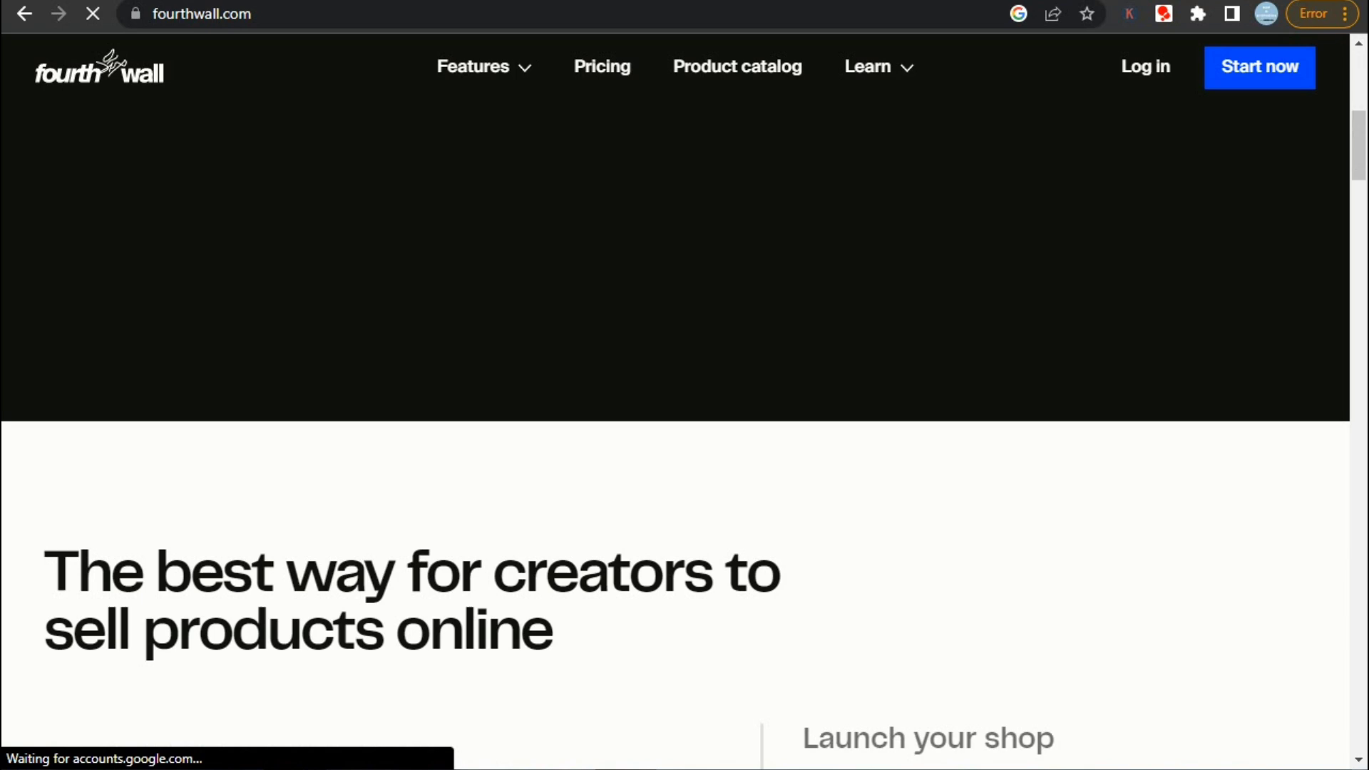
scroll(675, 400, down, 1)
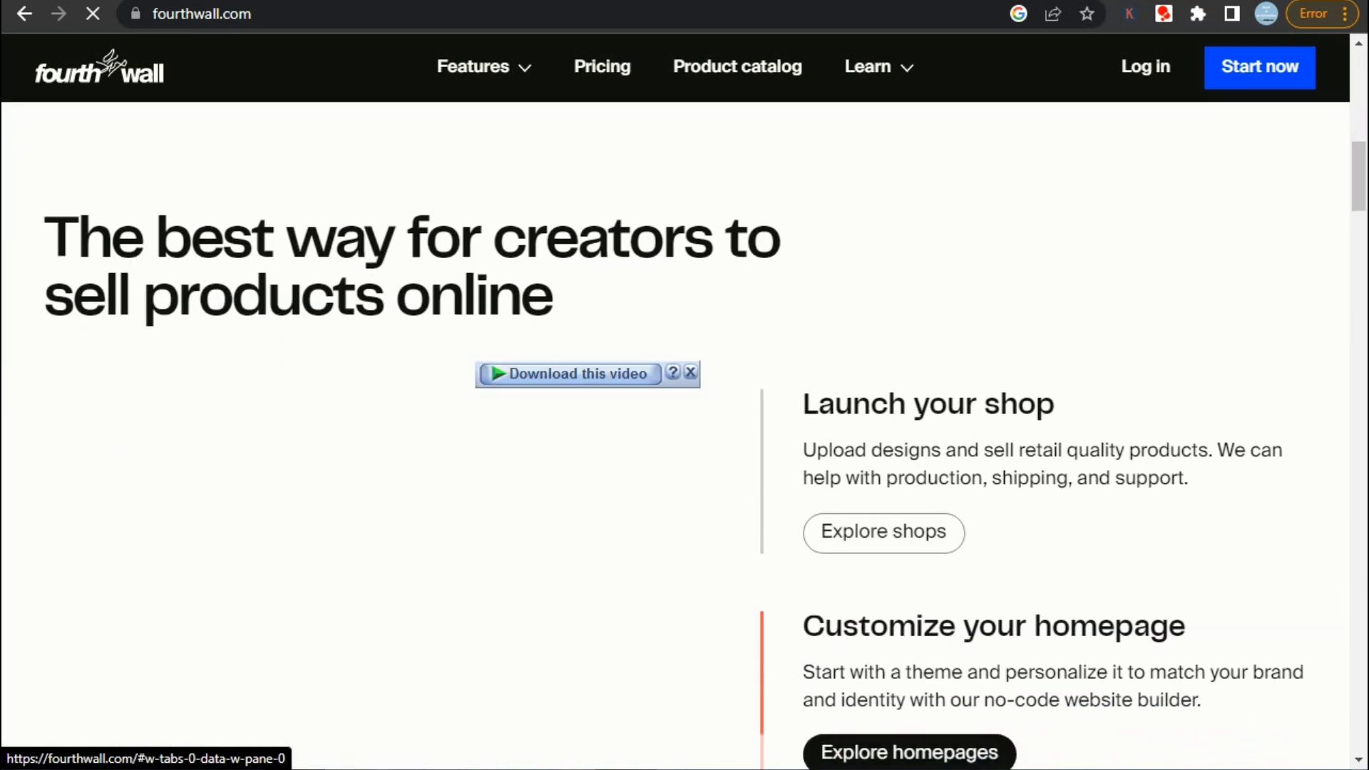
scroll(676, 399, down, 8)
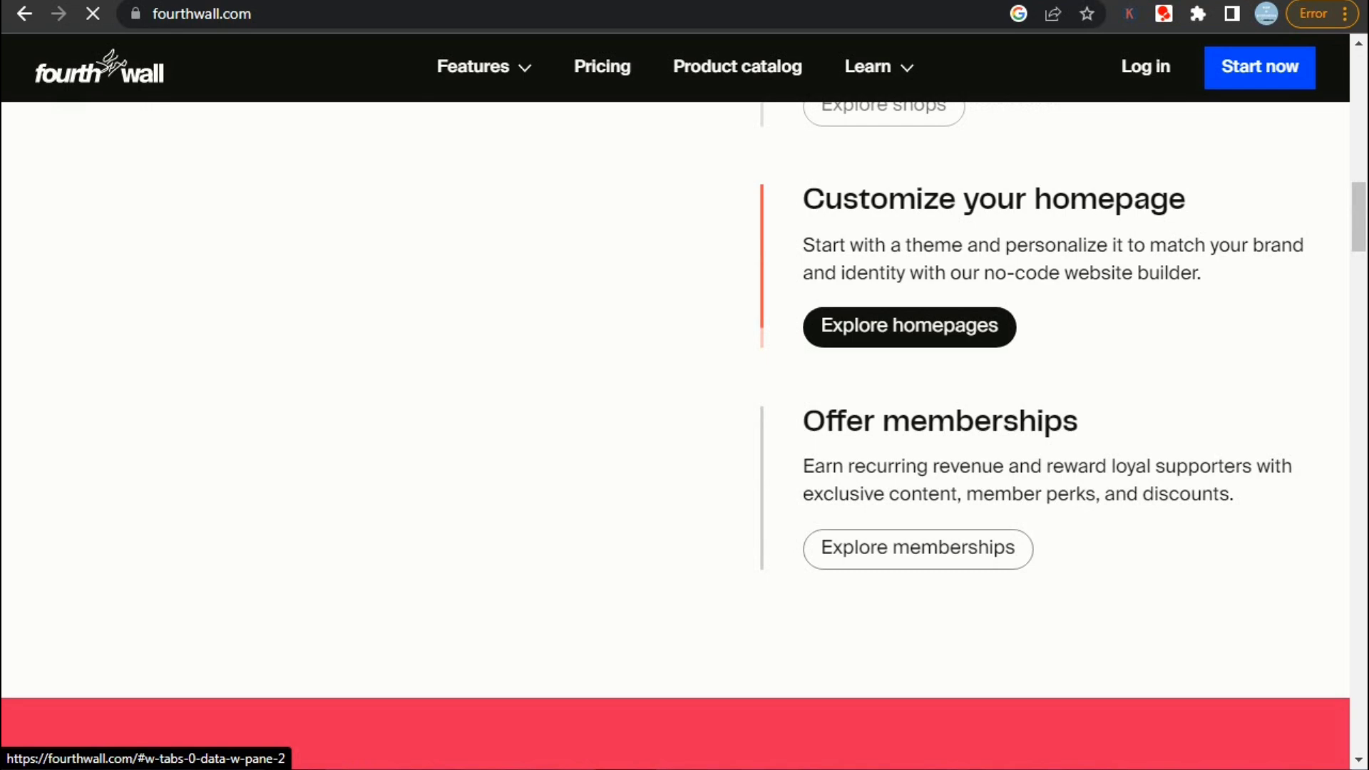
scroll(675, 399, down, 4)
scroll(675, 399, up, 9)
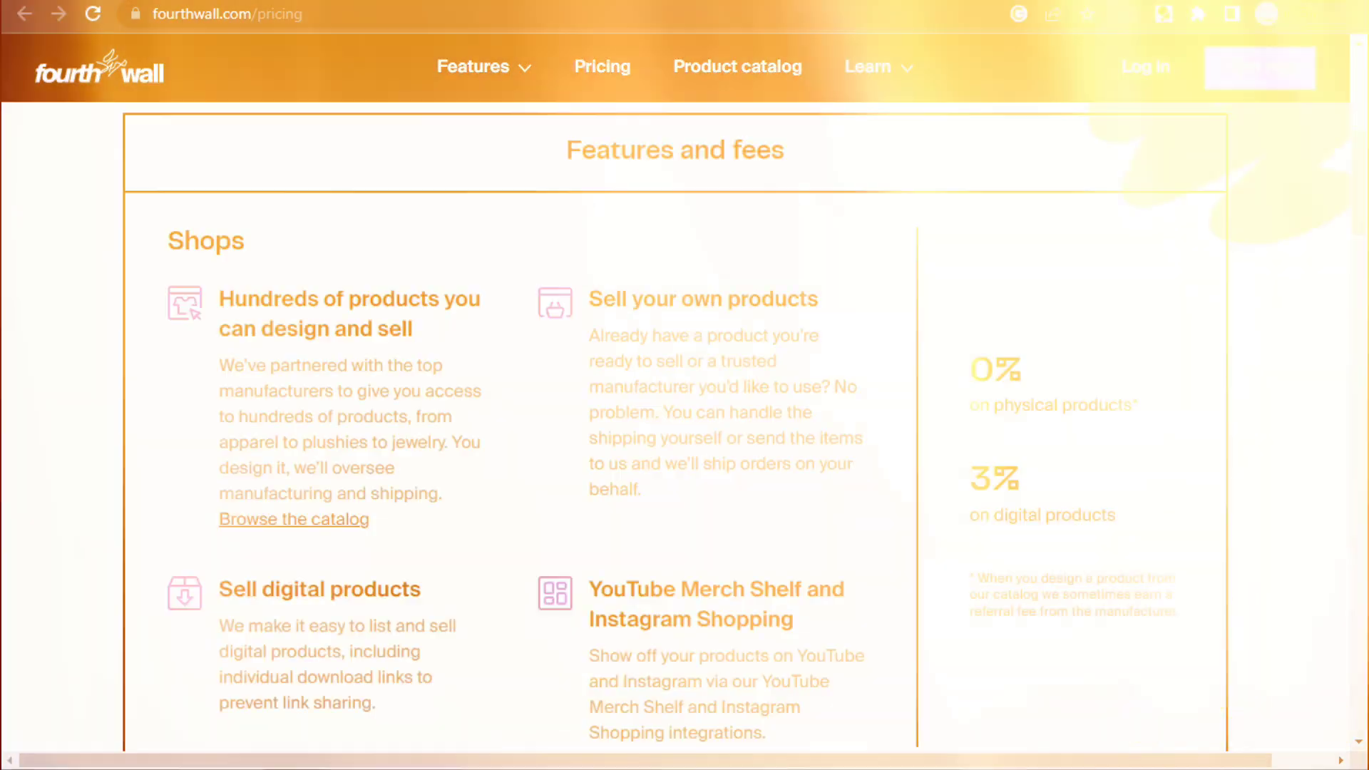
drag(218, 589, 420, 589)
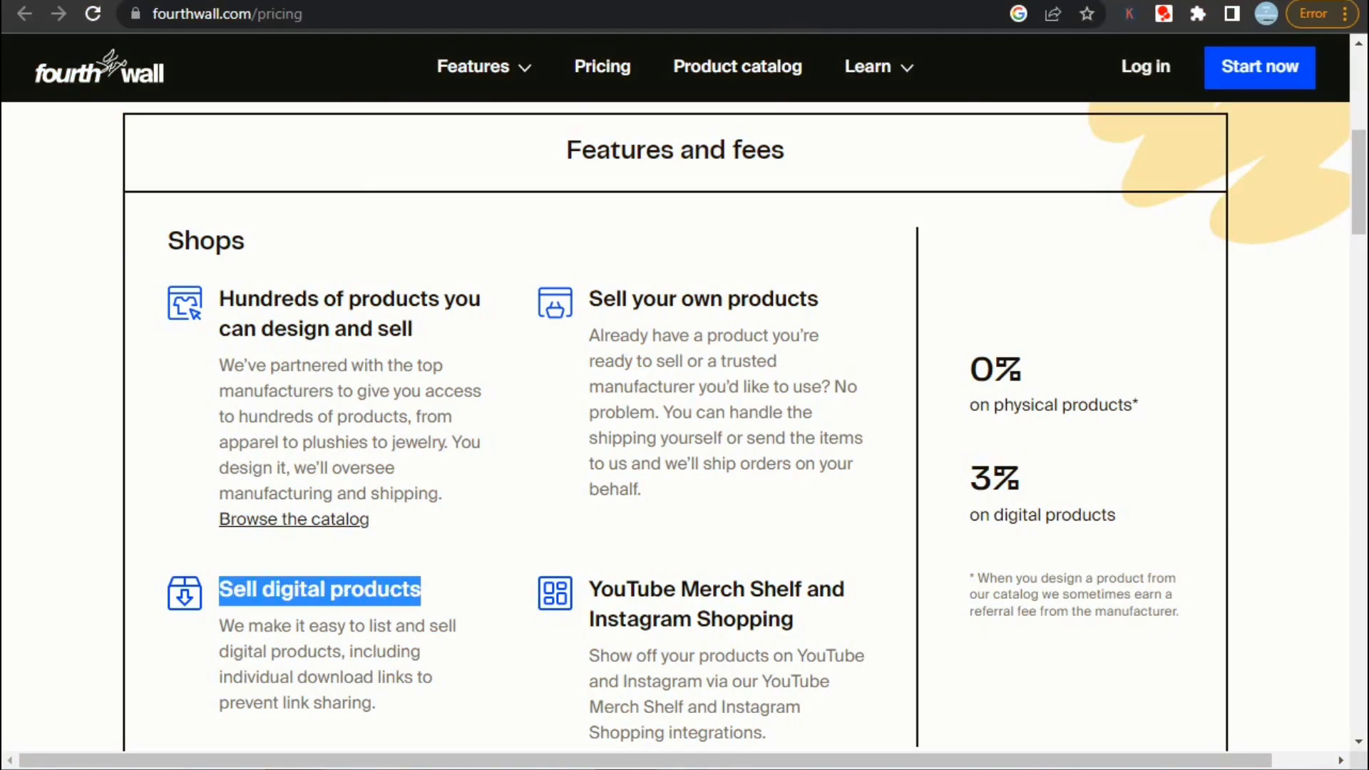
click(420, 589)
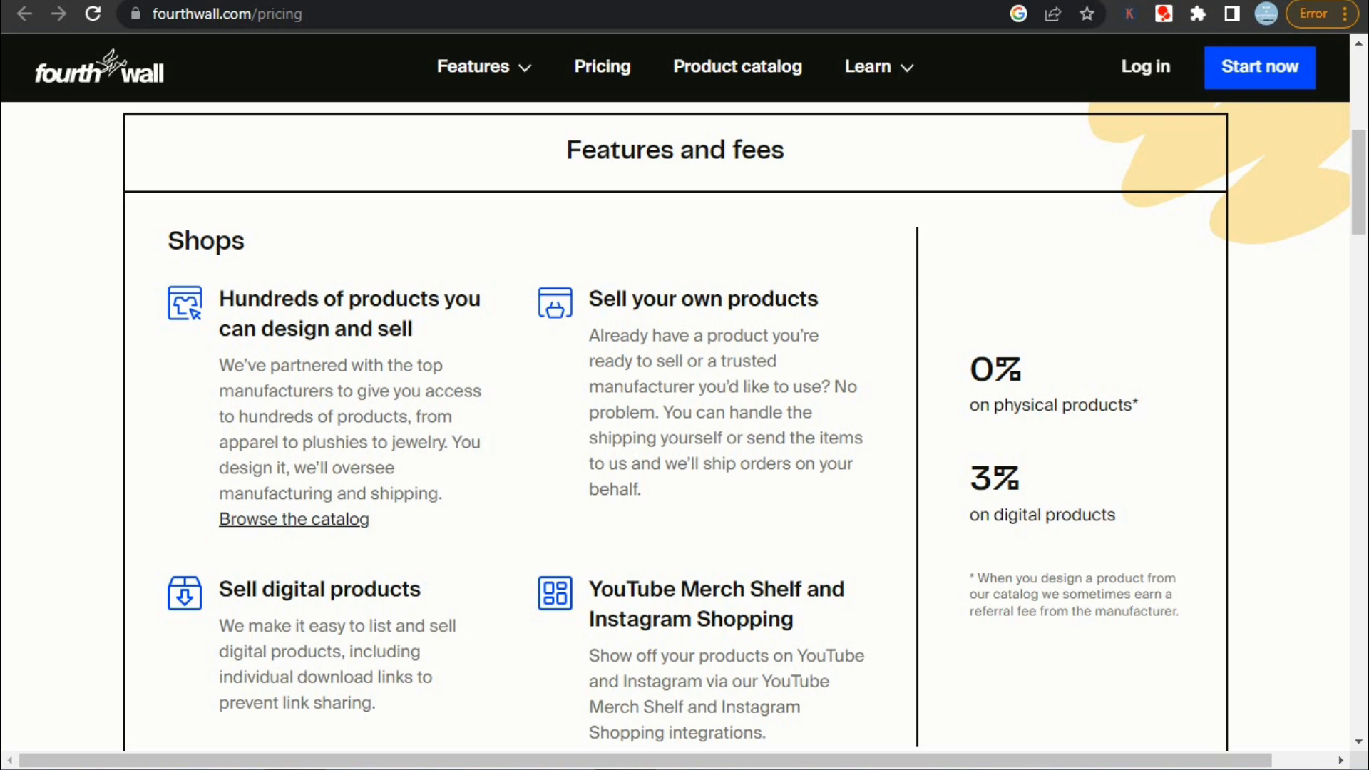
scroll(674, 428, down, 2)
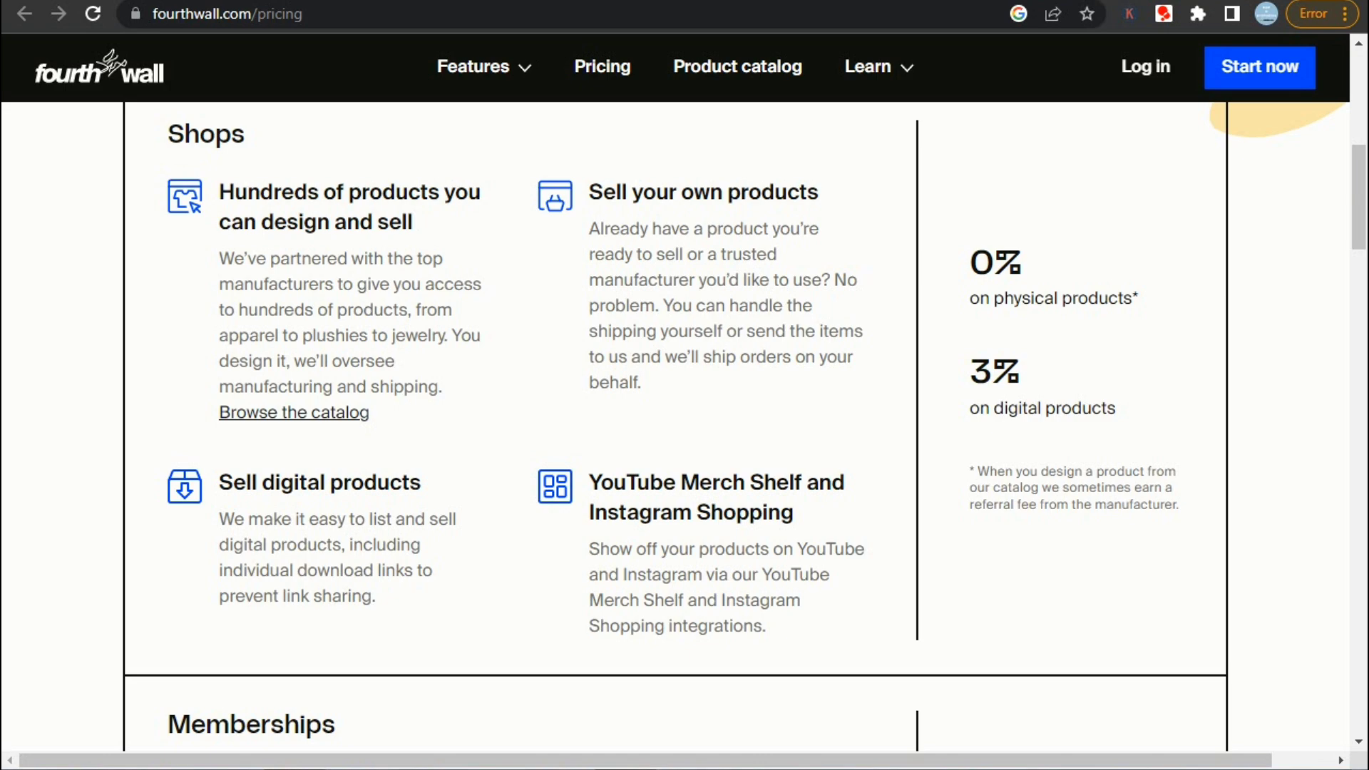
scroll(674, 428, down, 6)
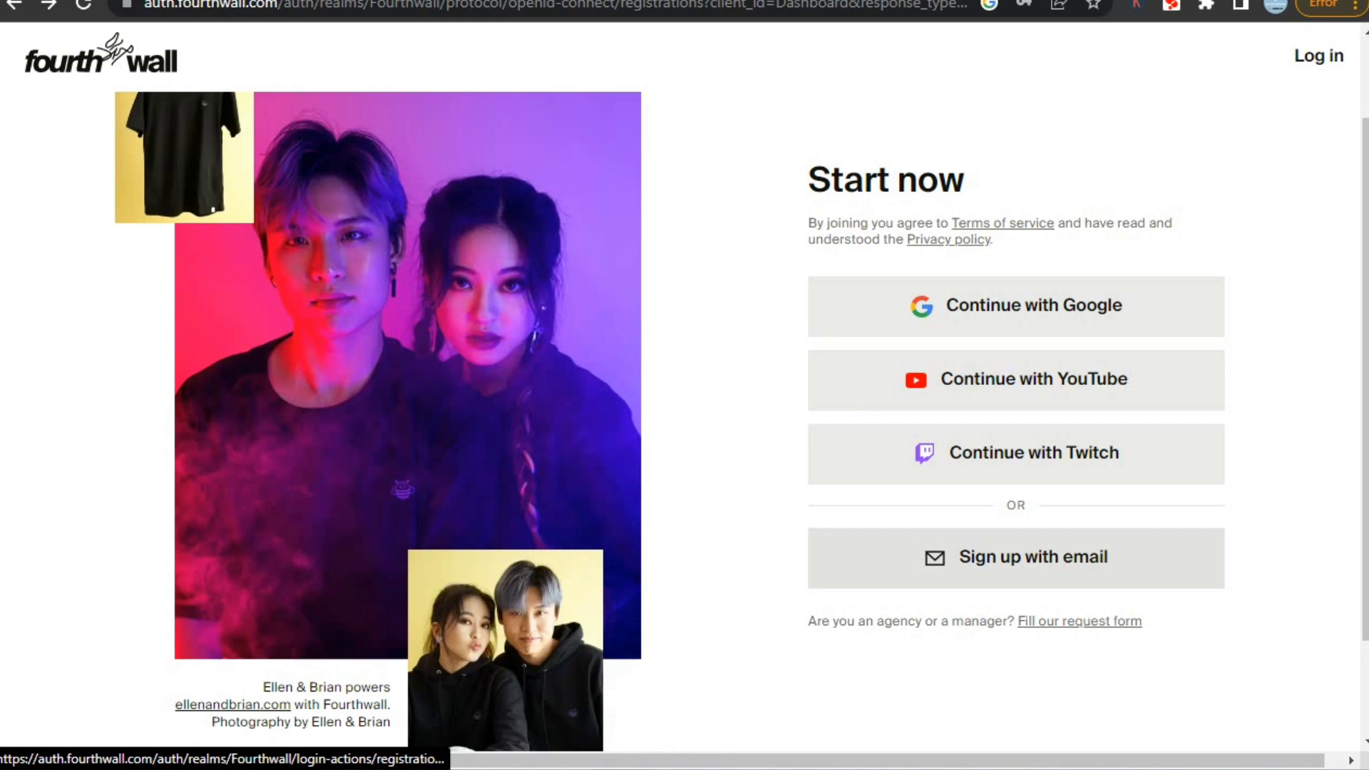
Step: Choose to sign up with email and fill in the name/nickname field from a saved suggestion
click(1033, 558)
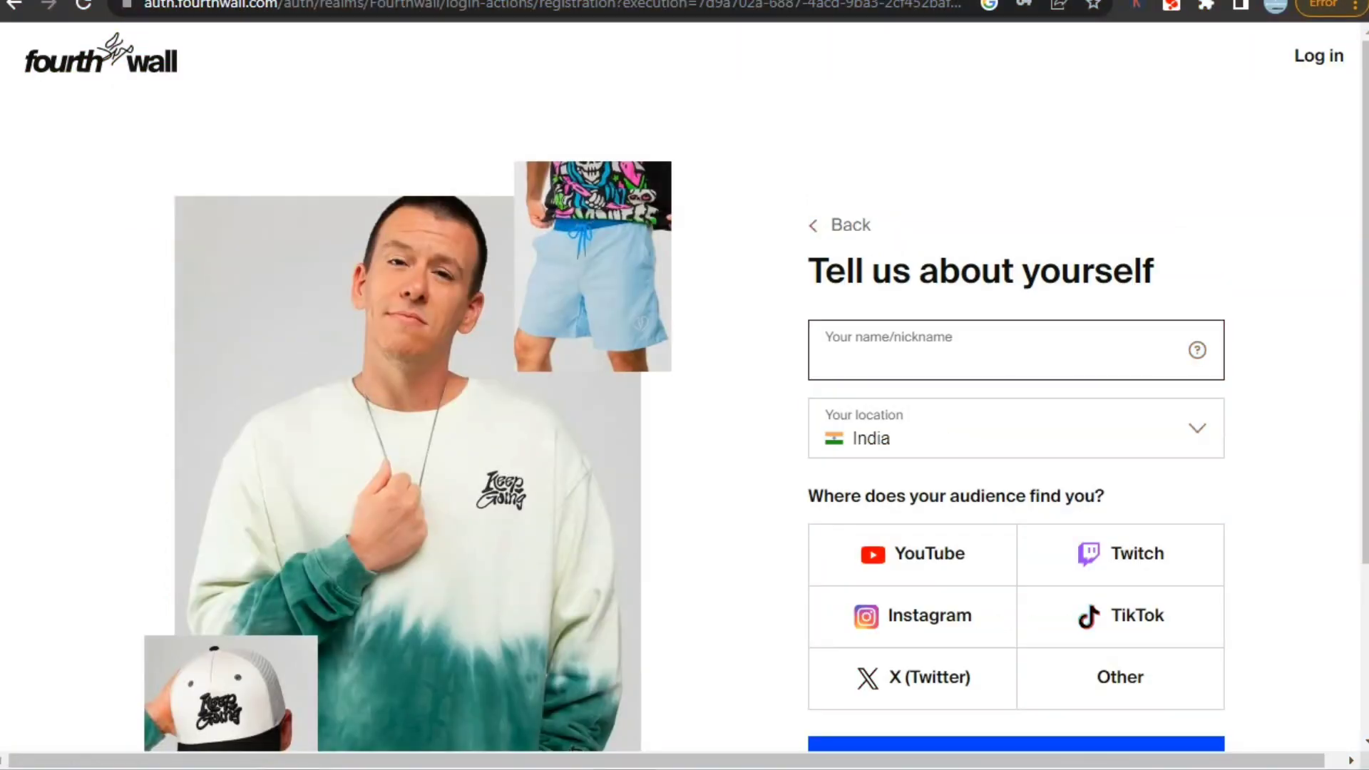
key(Down)
key(Down)
key(Down)
key(Down)
key(Down)
key(Down)
key(Down)
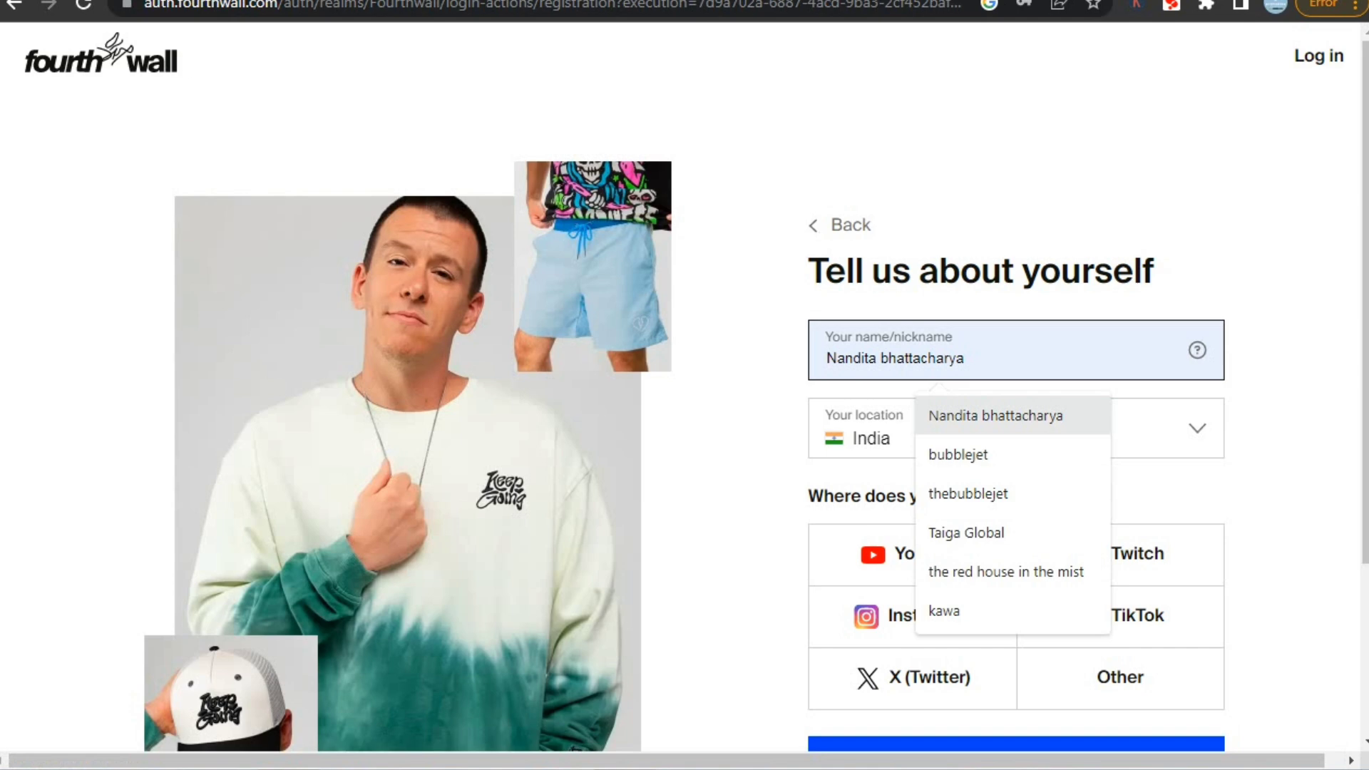
key(Return)
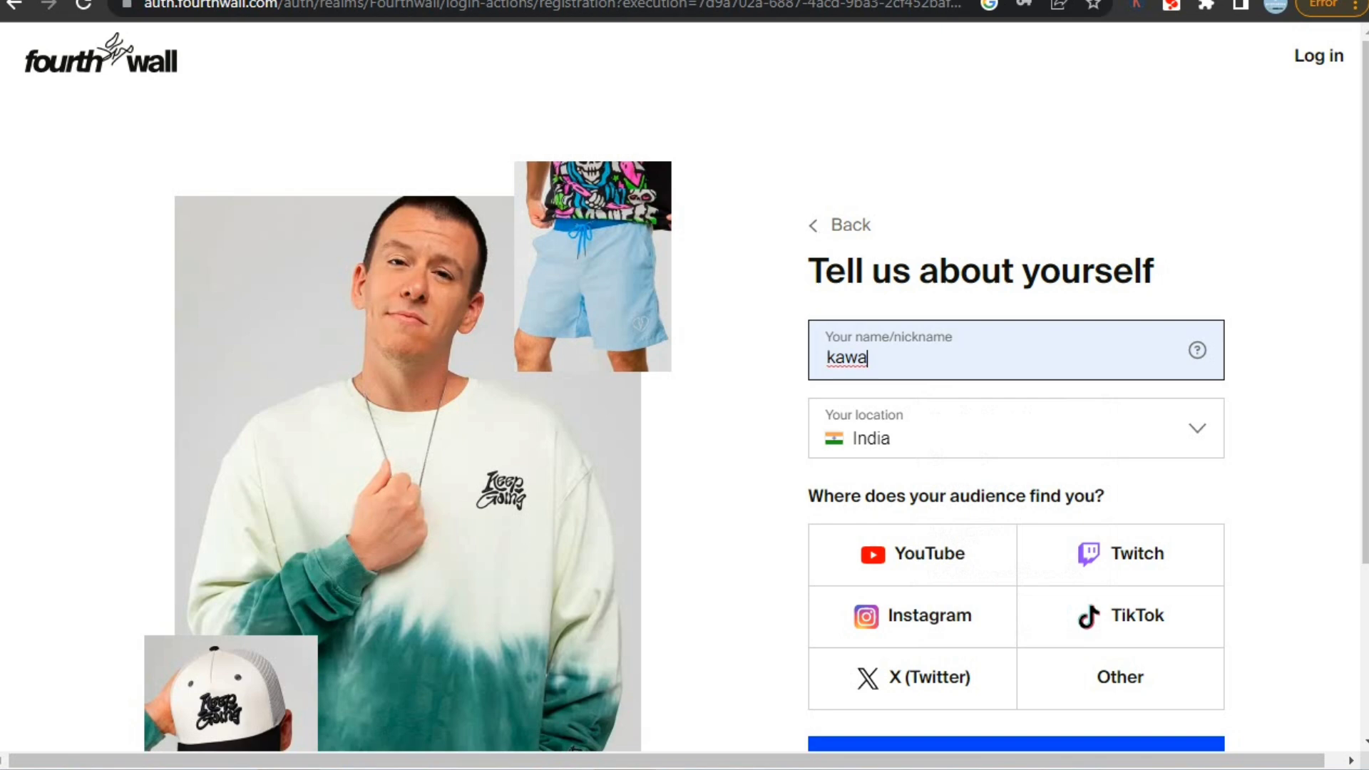
Step: Select YouTube as the place where the audience finds the creator and continue the registration
scroll(685, 413, down, 3)
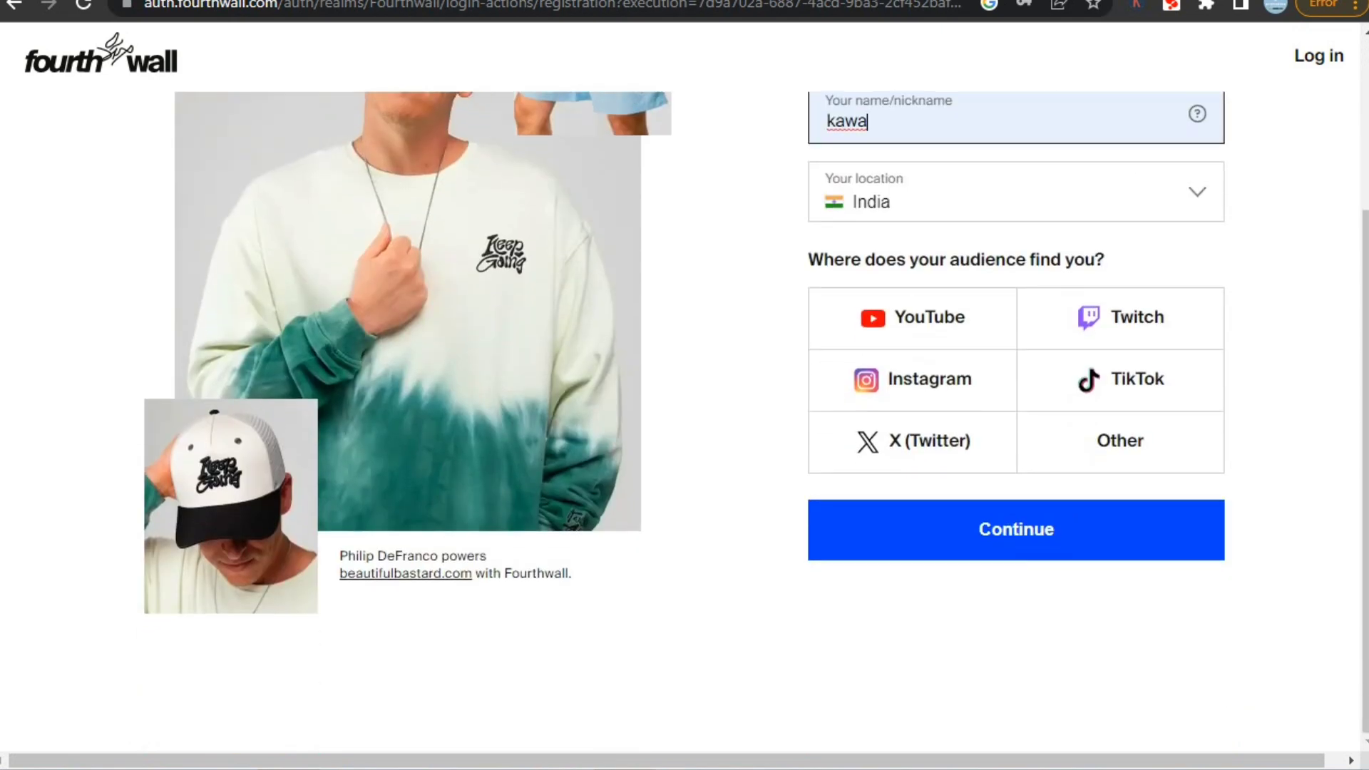
scroll(684, 413, up, 2)
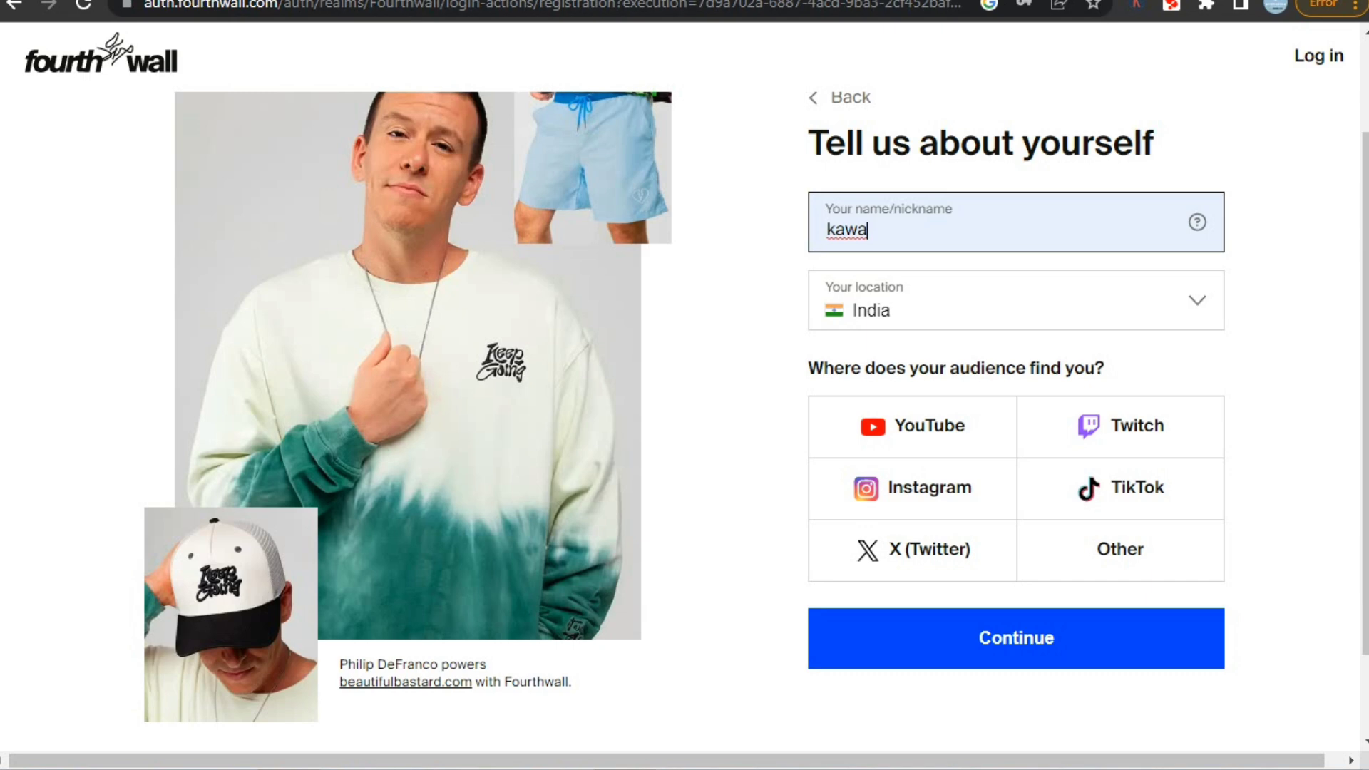
click(912, 426)
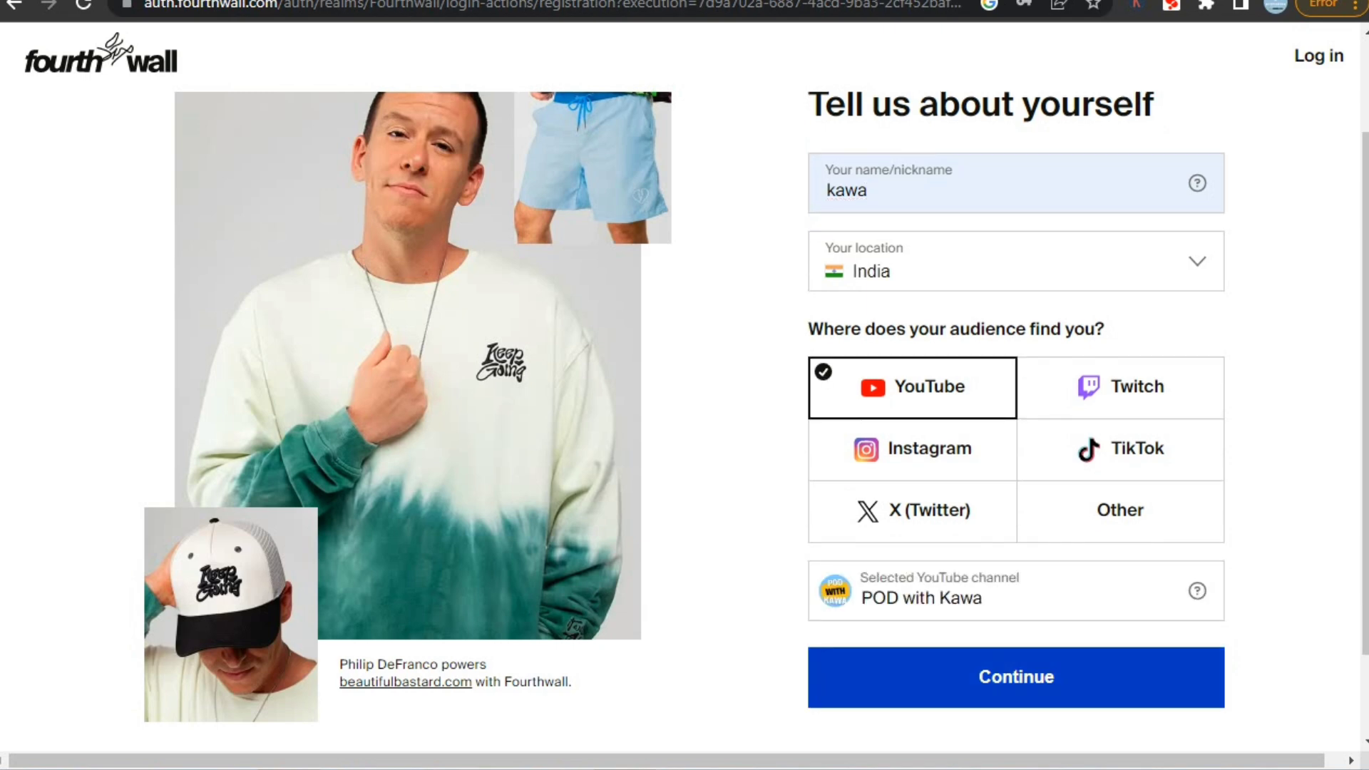
key(Return)
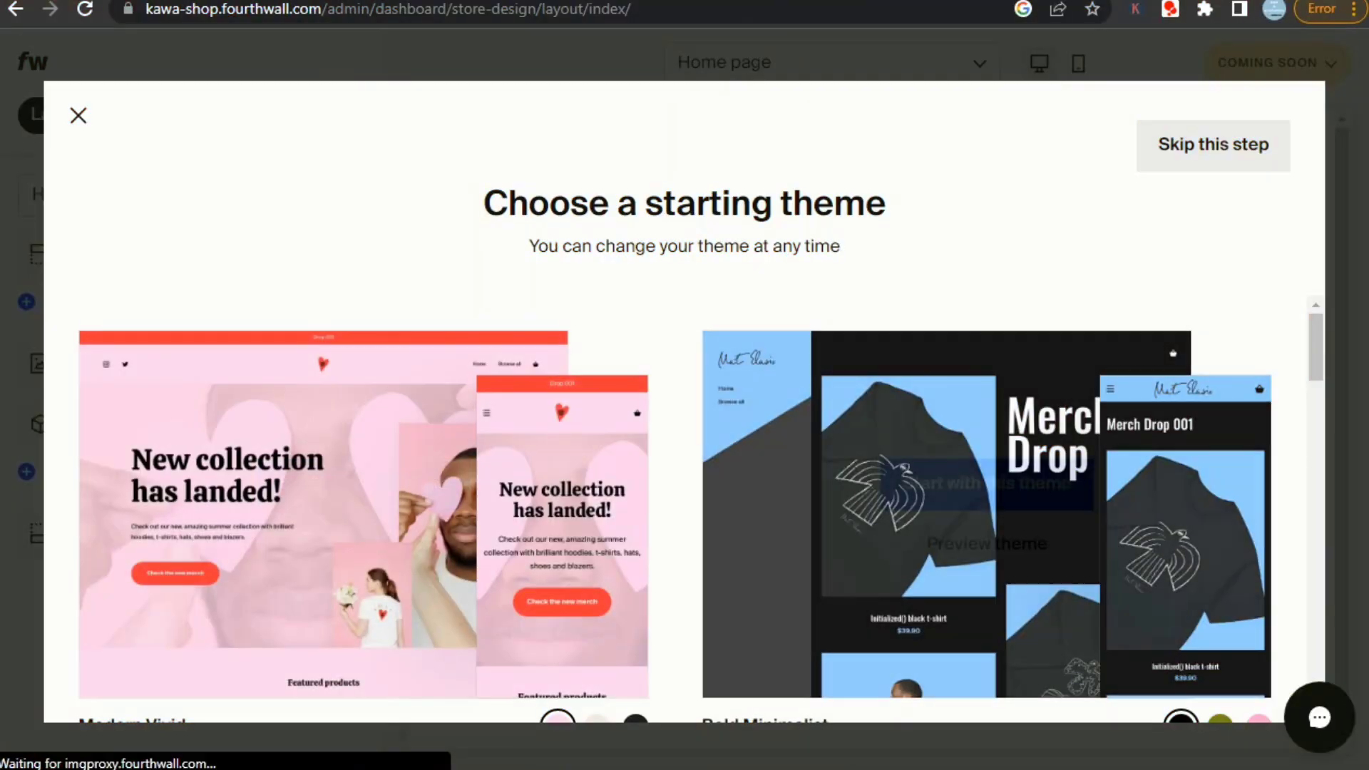
Step: Browse the available starting themes and start the shop with the black Digital Throwback theme
scroll(987, 464, down, 5)
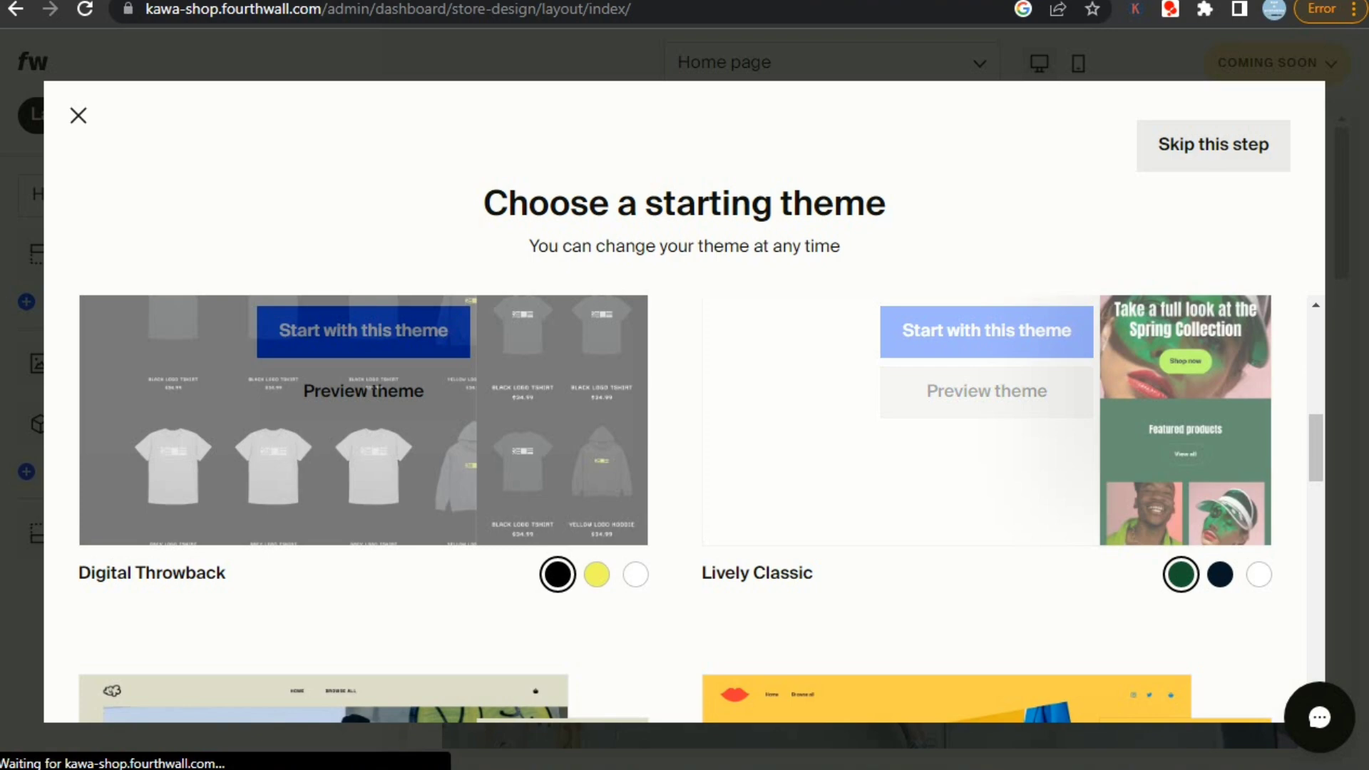
scroll(986, 463, down, 5)
scroll(363, 464, down, 4)
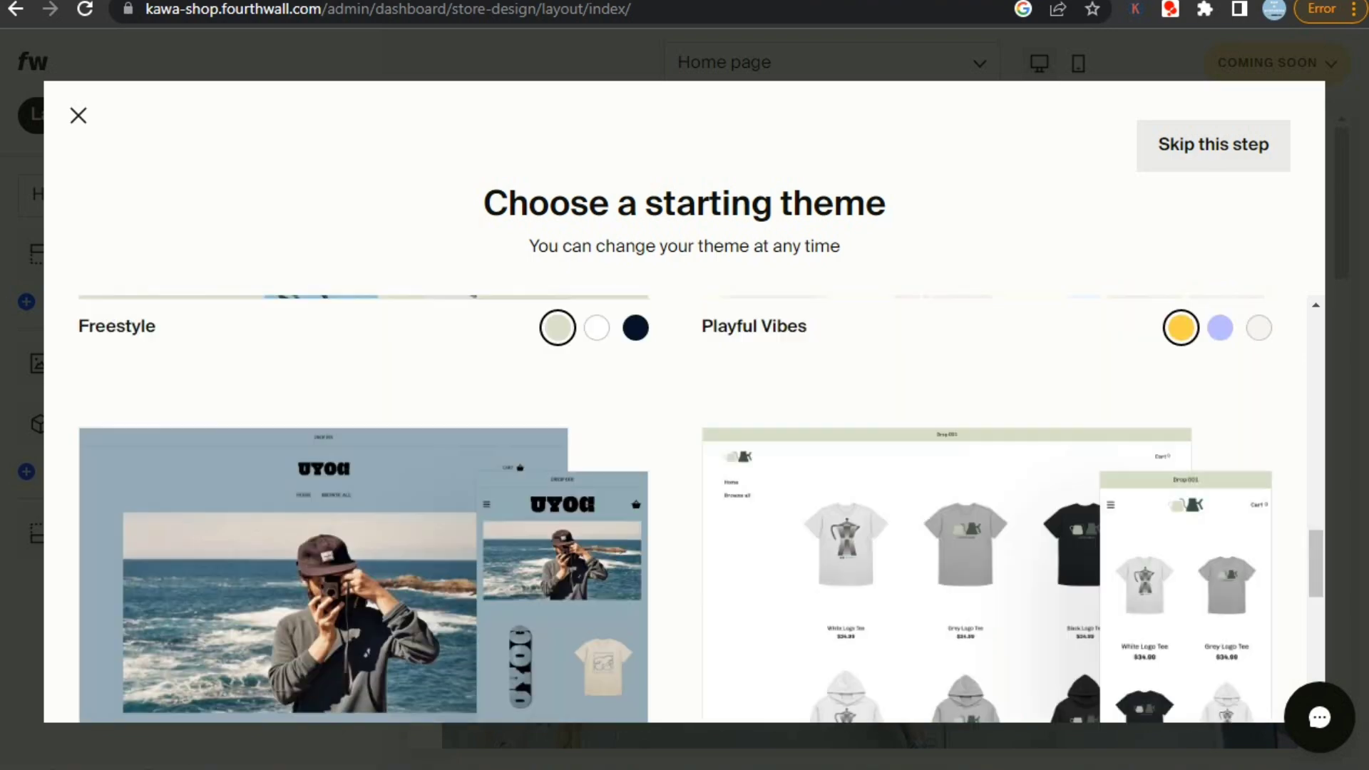
scroll(987, 500, down, 5)
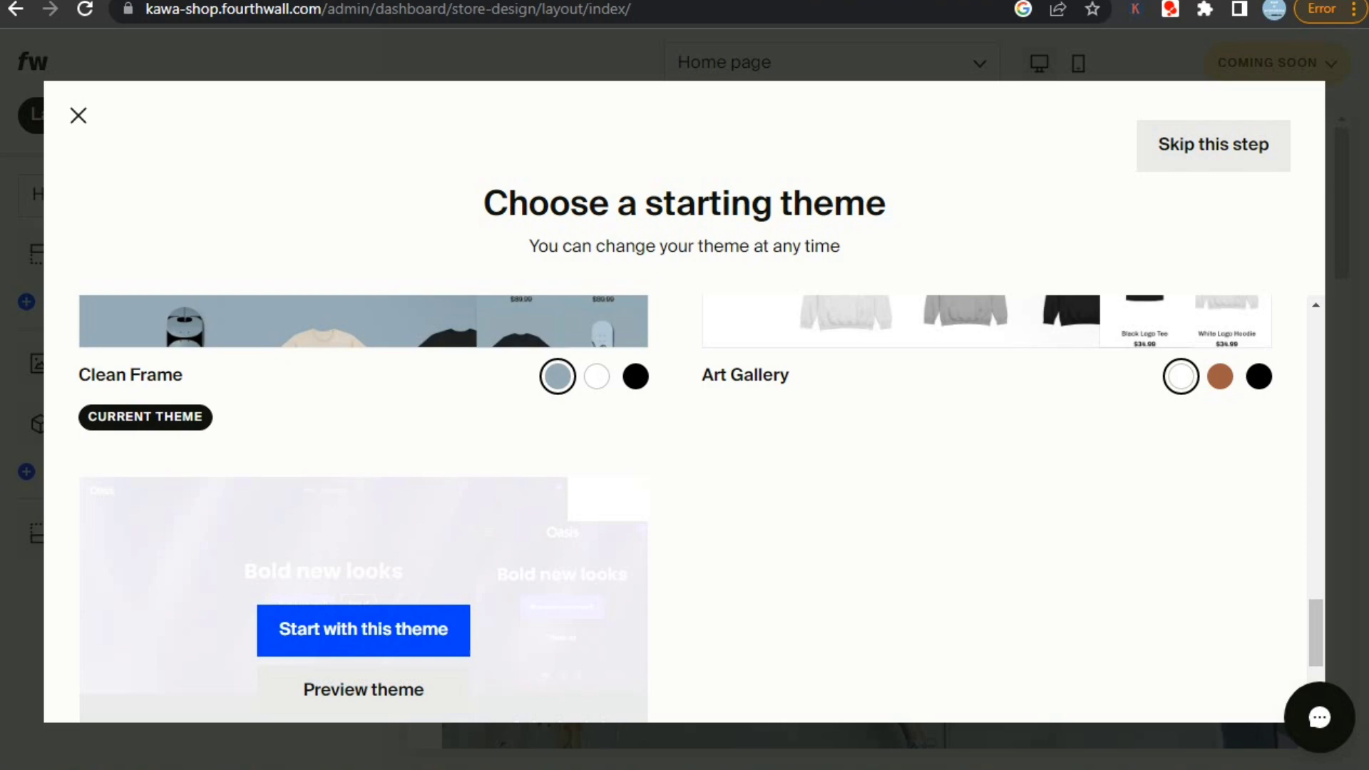
scroll(685, 499, down, 3)
scroll(685, 499, up, 15)
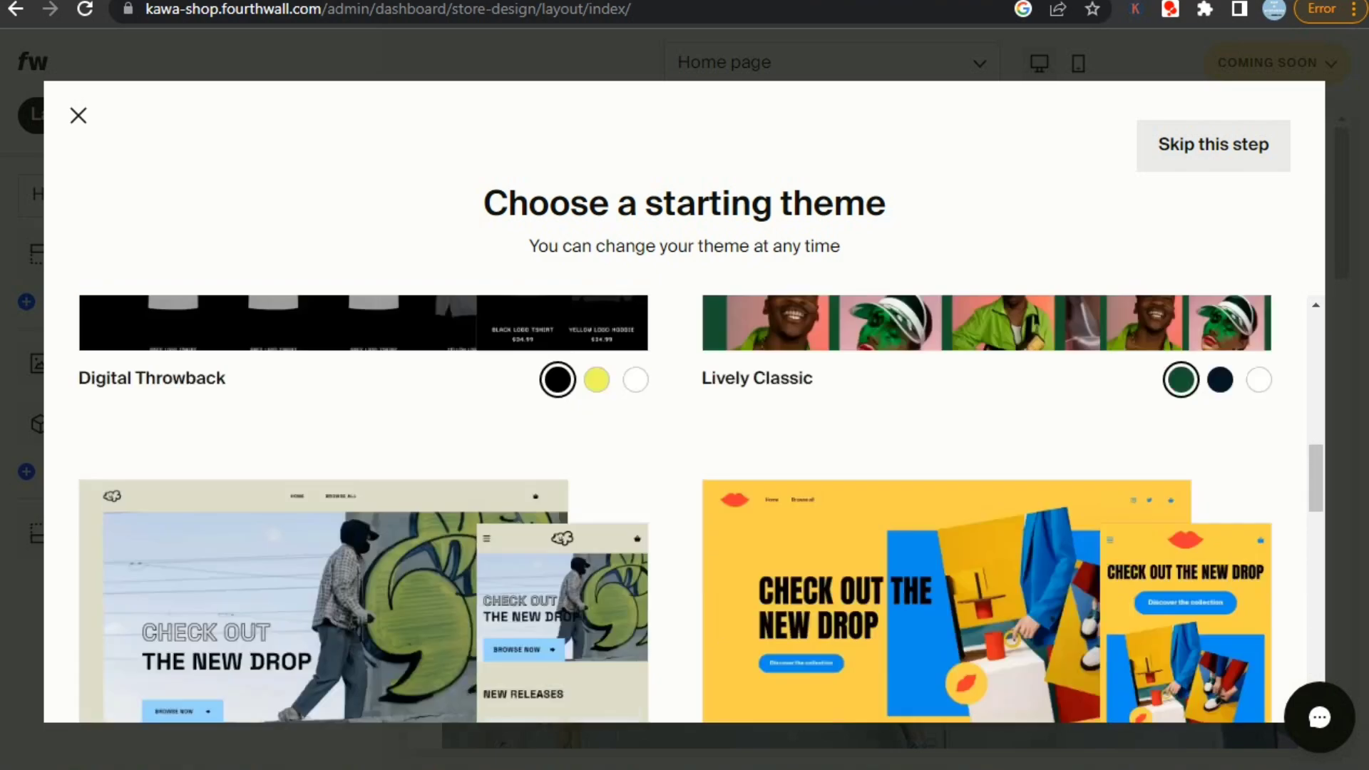
scroll(363, 463, down, 3)
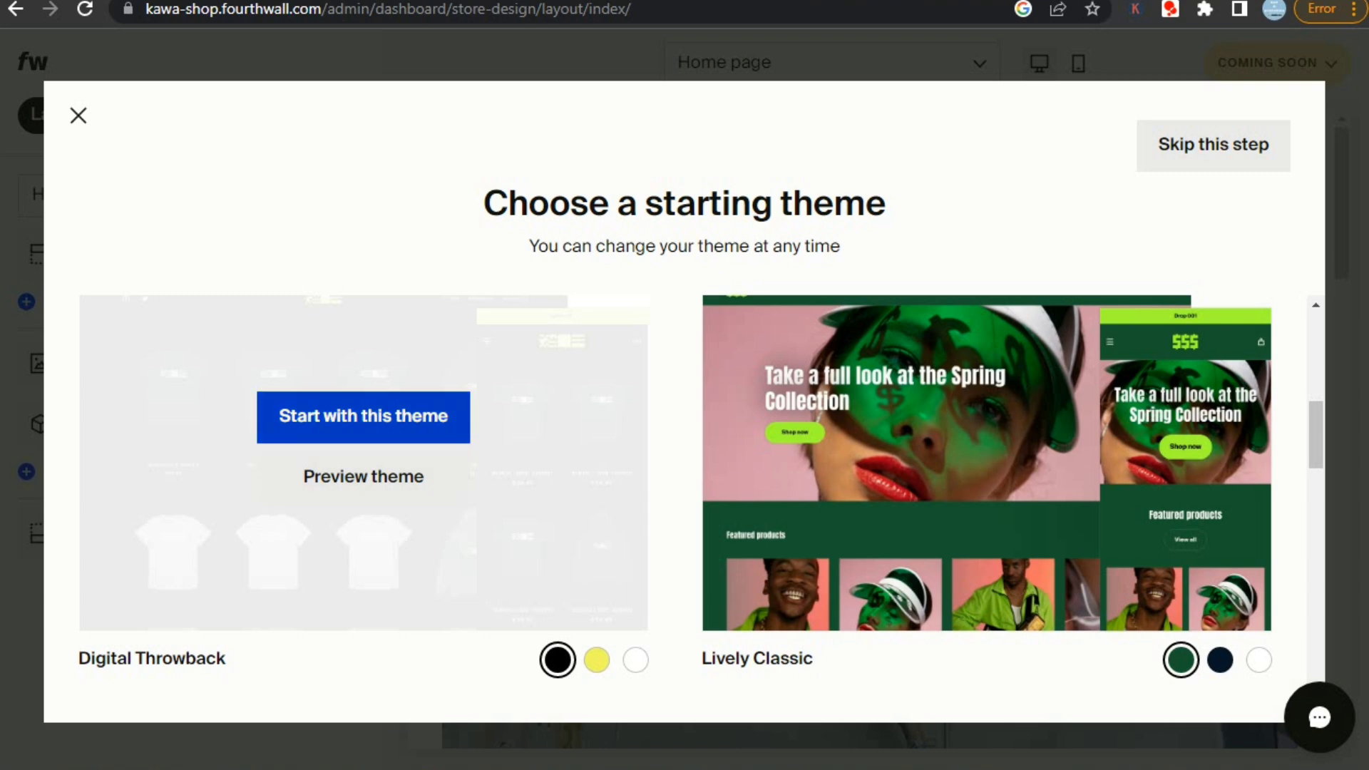
click(363, 417)
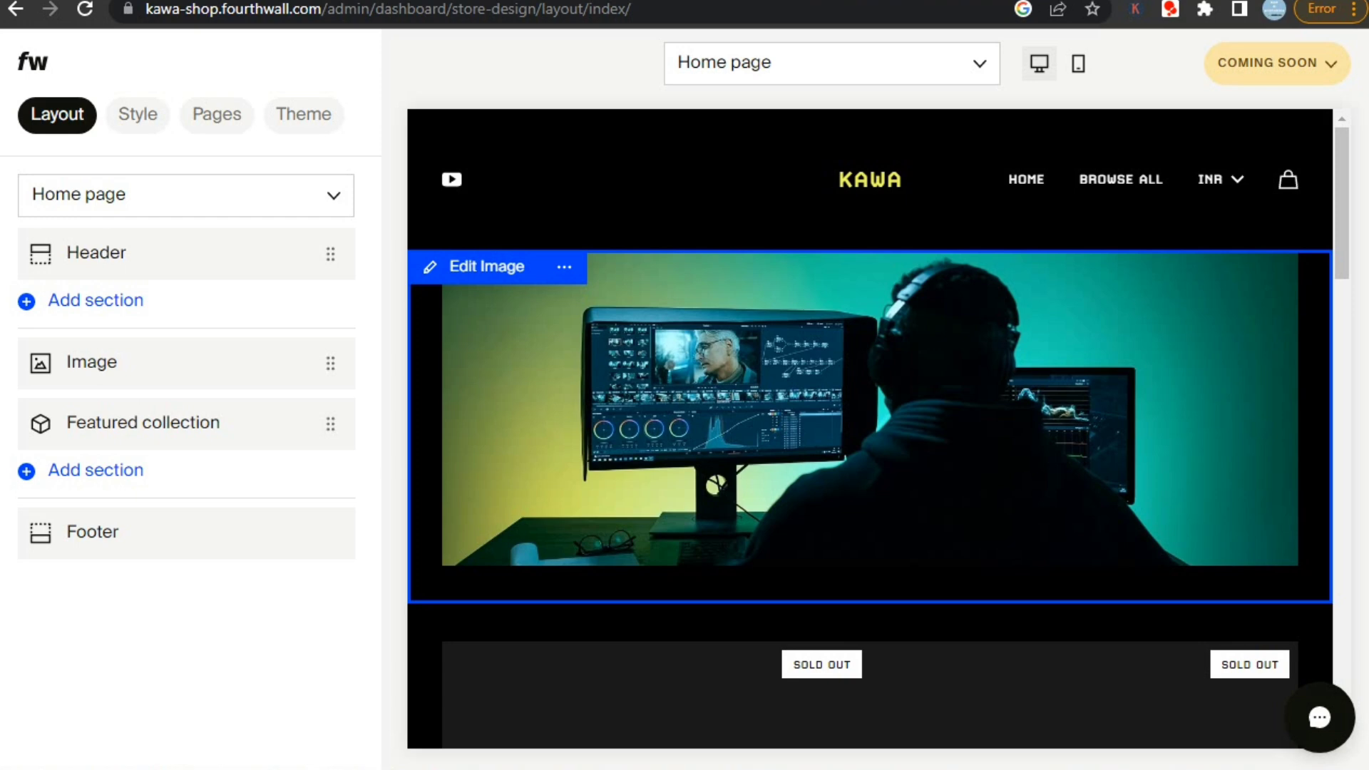
Step: Look through the home page preview and remove the picture from its Image section
scroll(869, 428, down, 15)
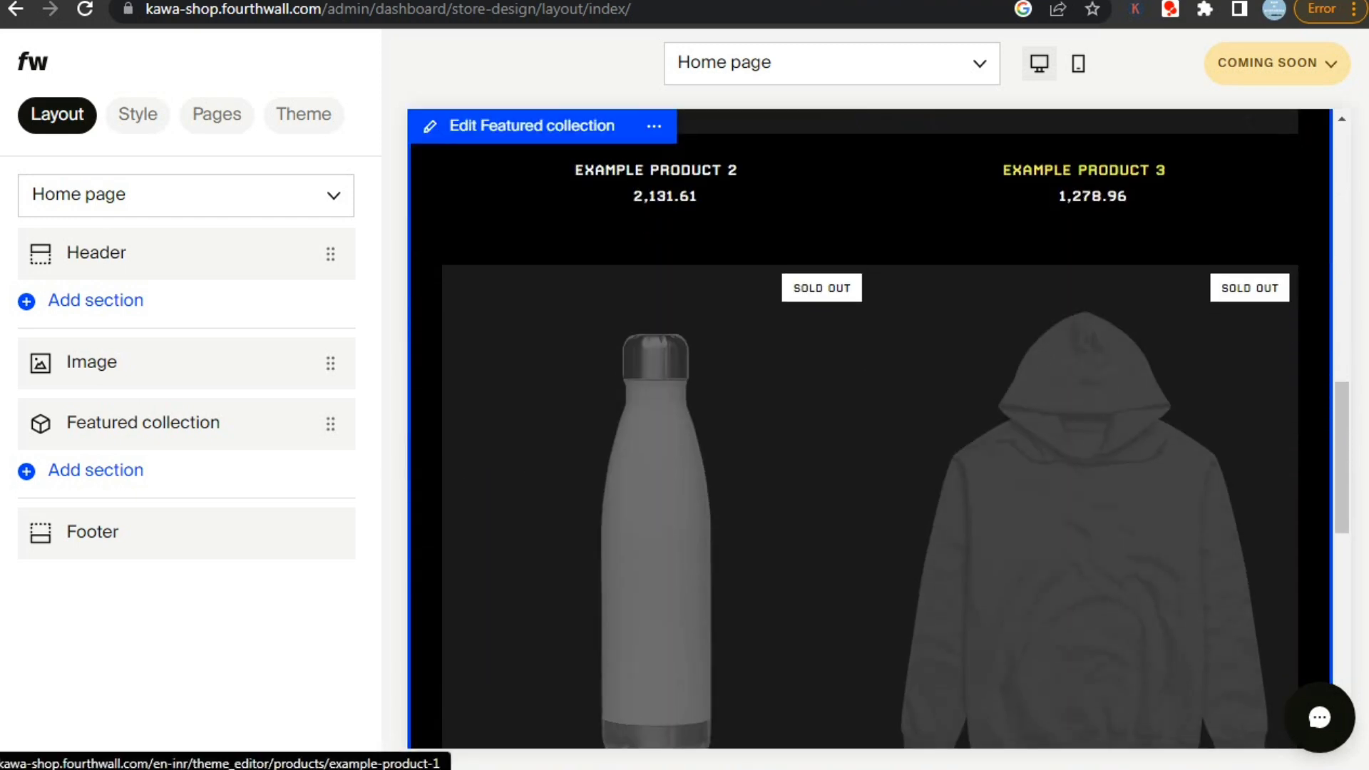
scroll(870, 428, down, 5)
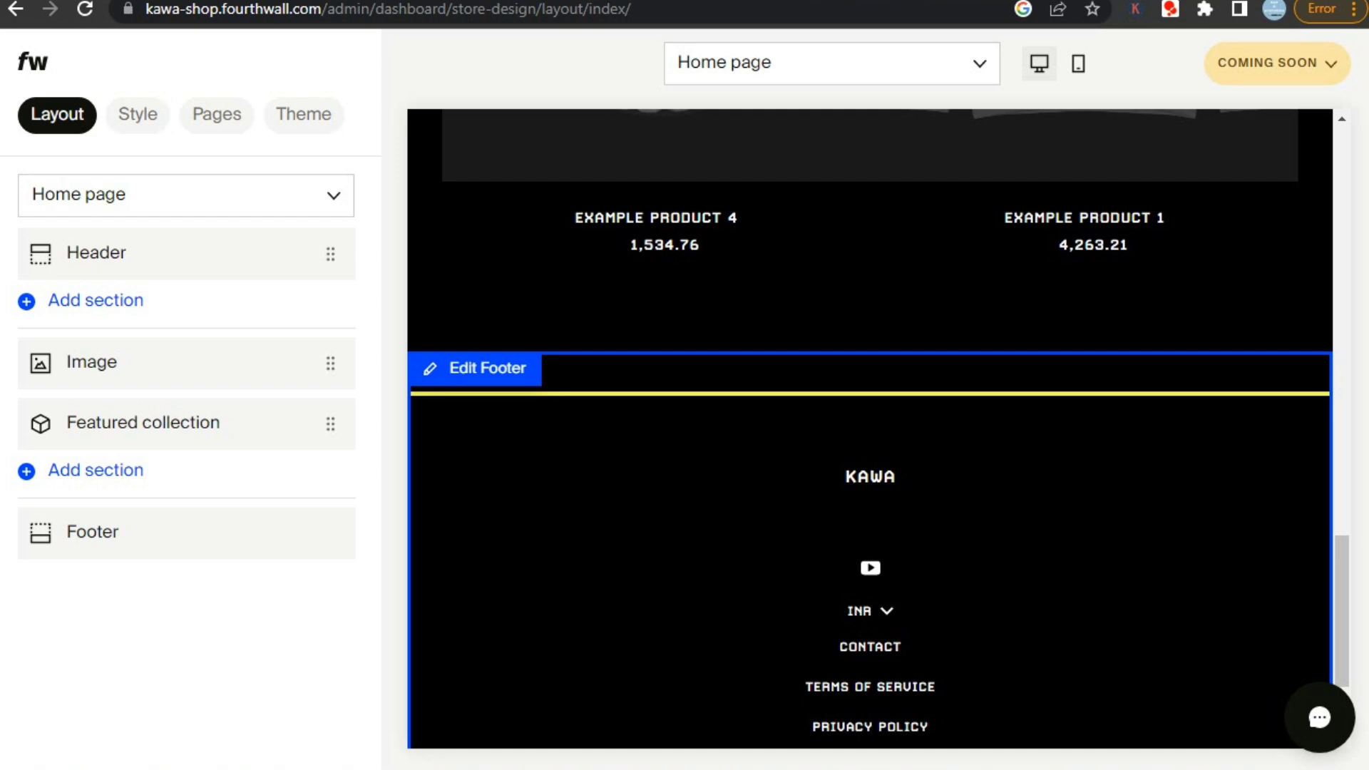
scroll(1070, 570, up, 10)
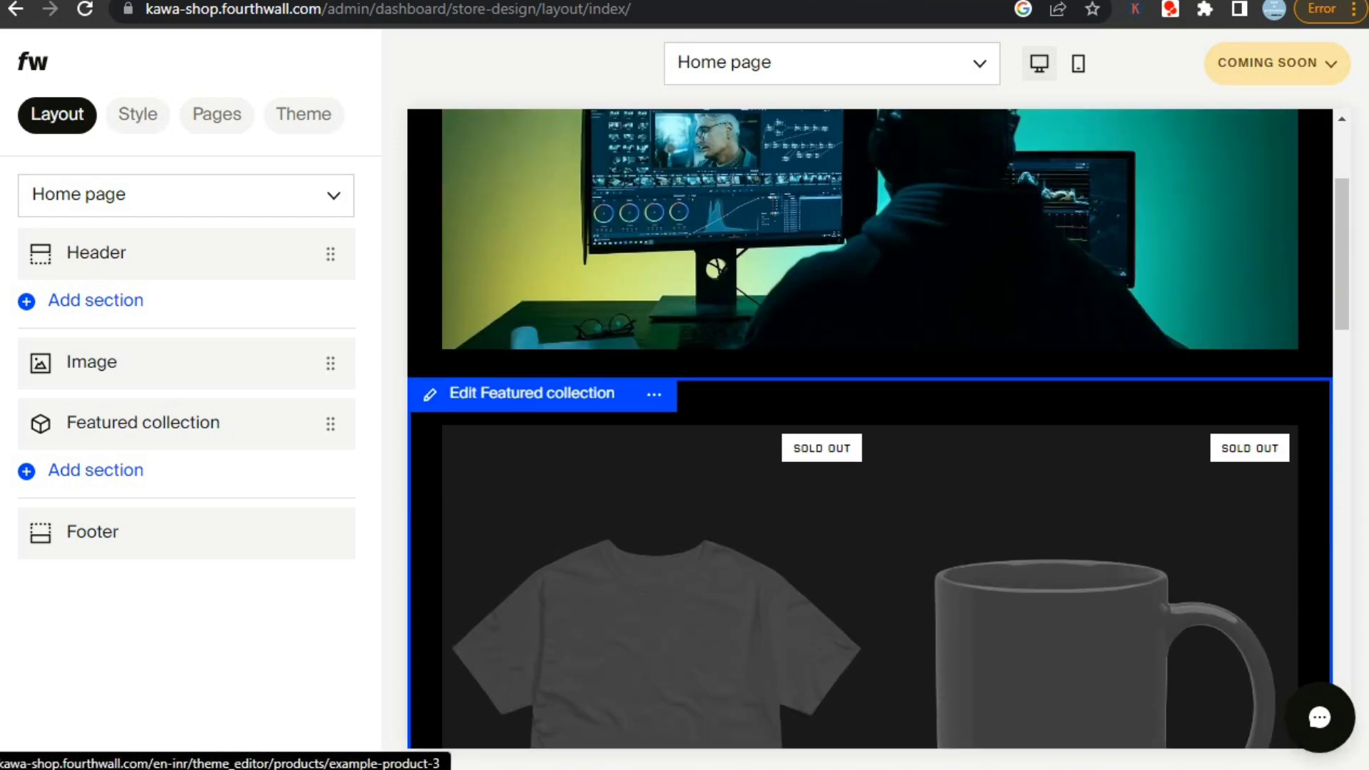
scroll(869, 428, up, 3)
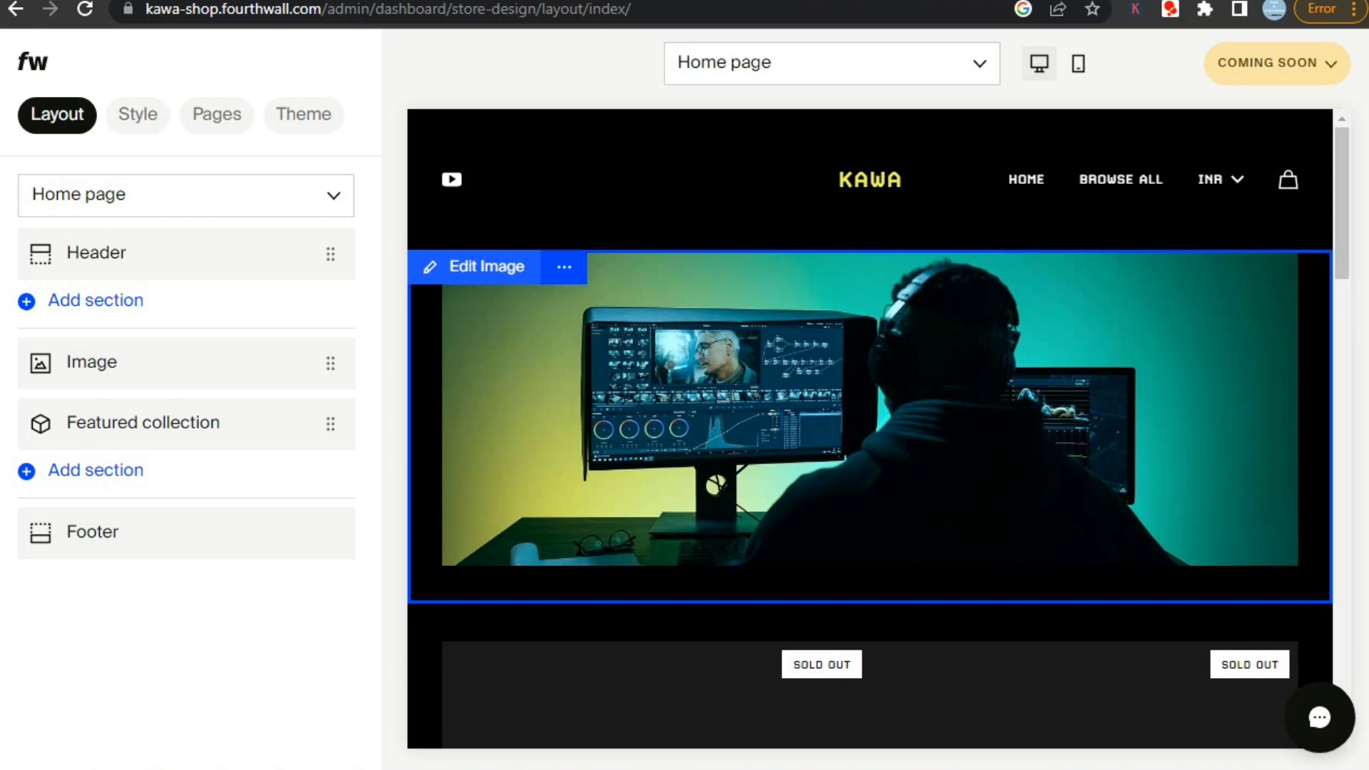
click(486, 266)
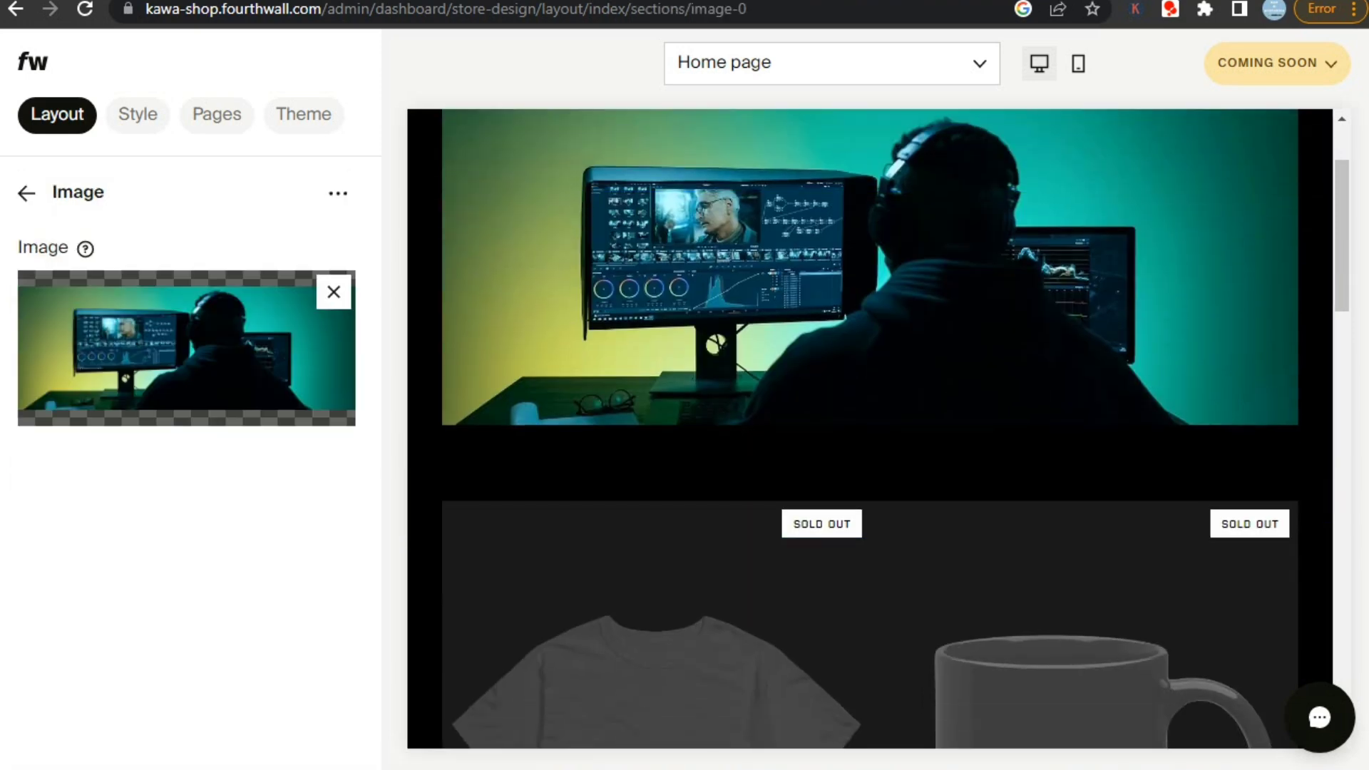
click(333, 292)
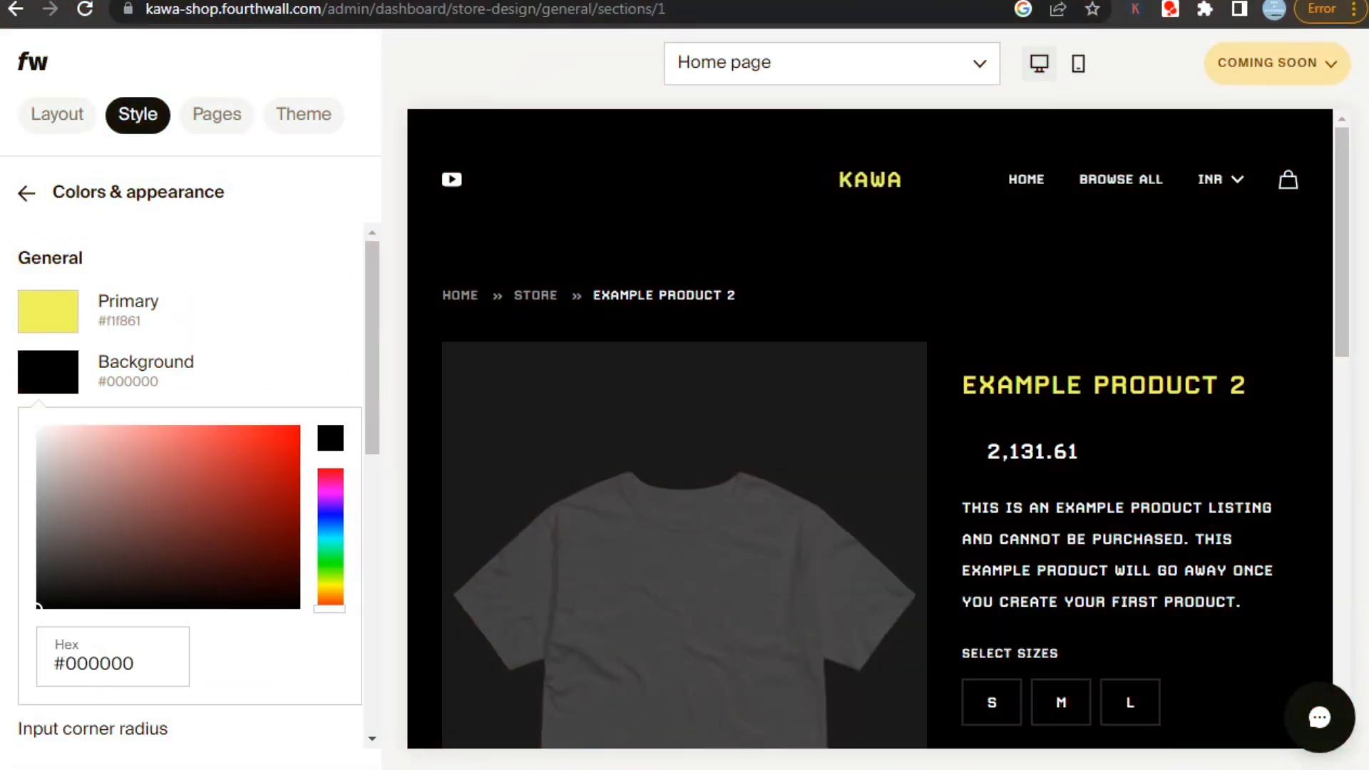
Step: Set the shop's general background color to the pale yellow #ffffec
click(65, 431)
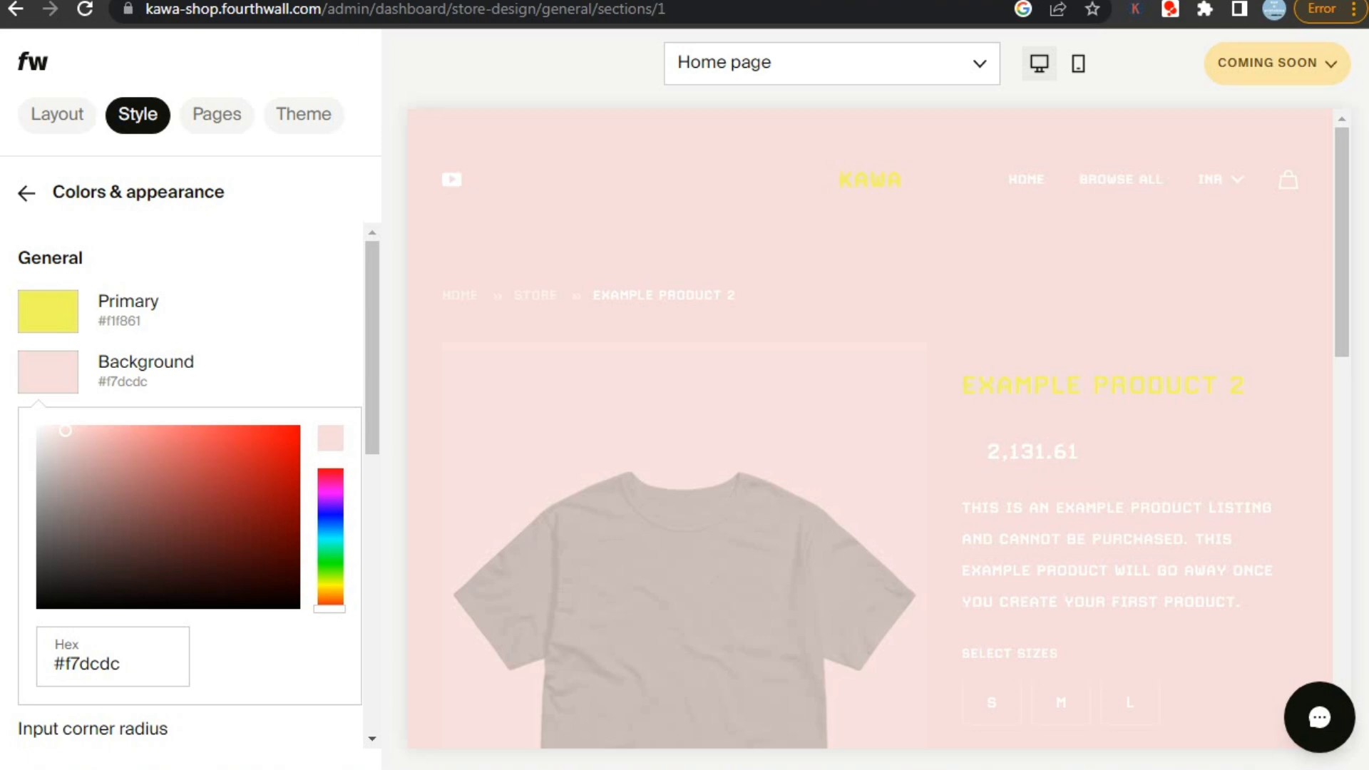
click(329, 591)
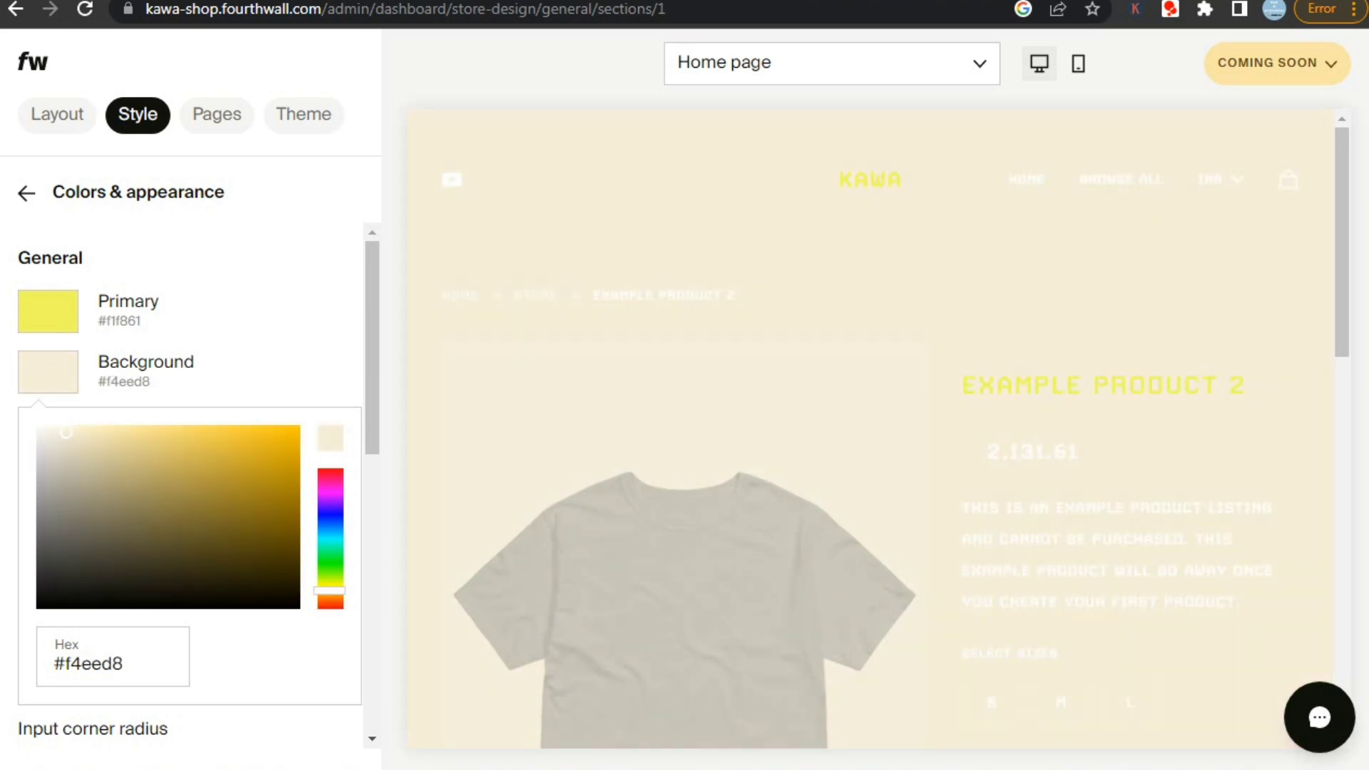
mouse_move(65, 432)
mouse_down()
mouse_move(37, 599)
mouse_move(37, 425)
mouse_move(50, 425)
mouse_up()
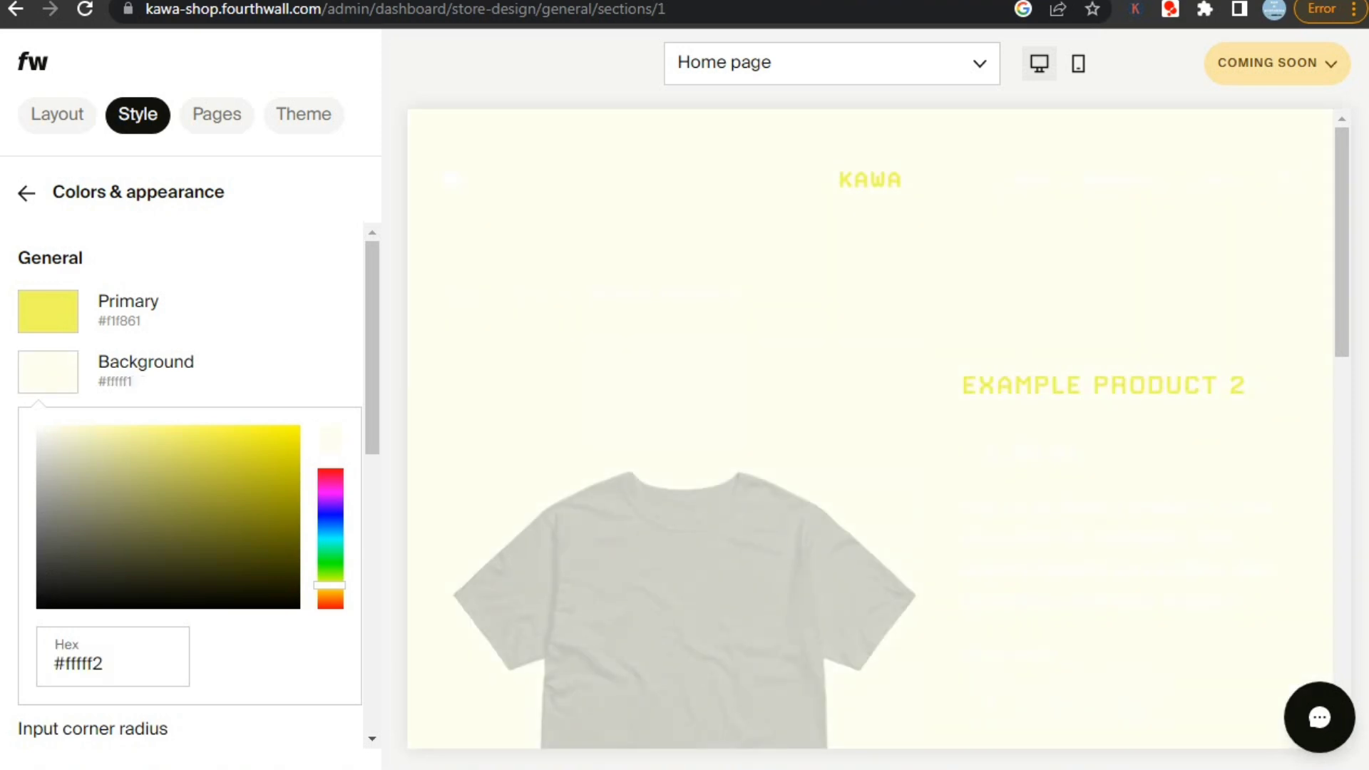
click(48, 372)
Step: Set the shop's general text color to near-black and open the primary color for editing
click(48, 432)
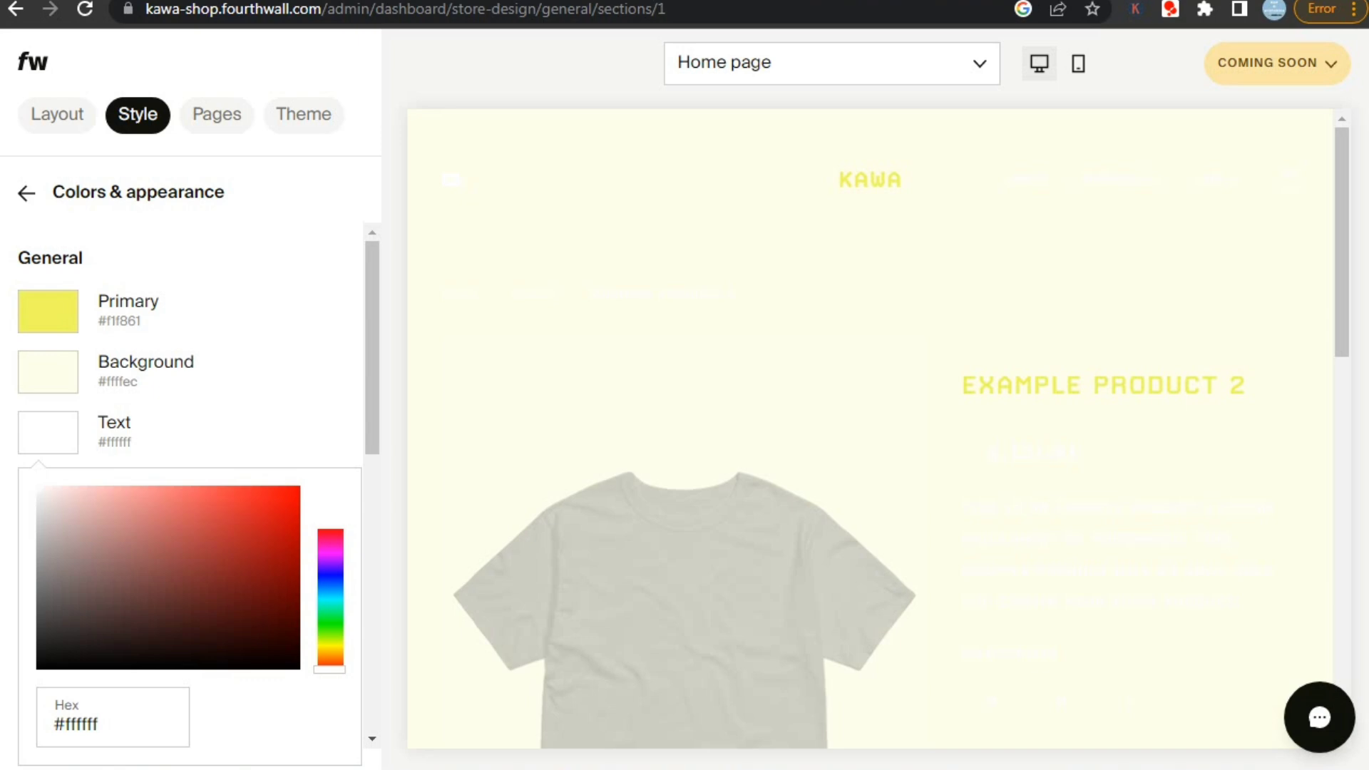
click(38, 651)
click(48, 311)
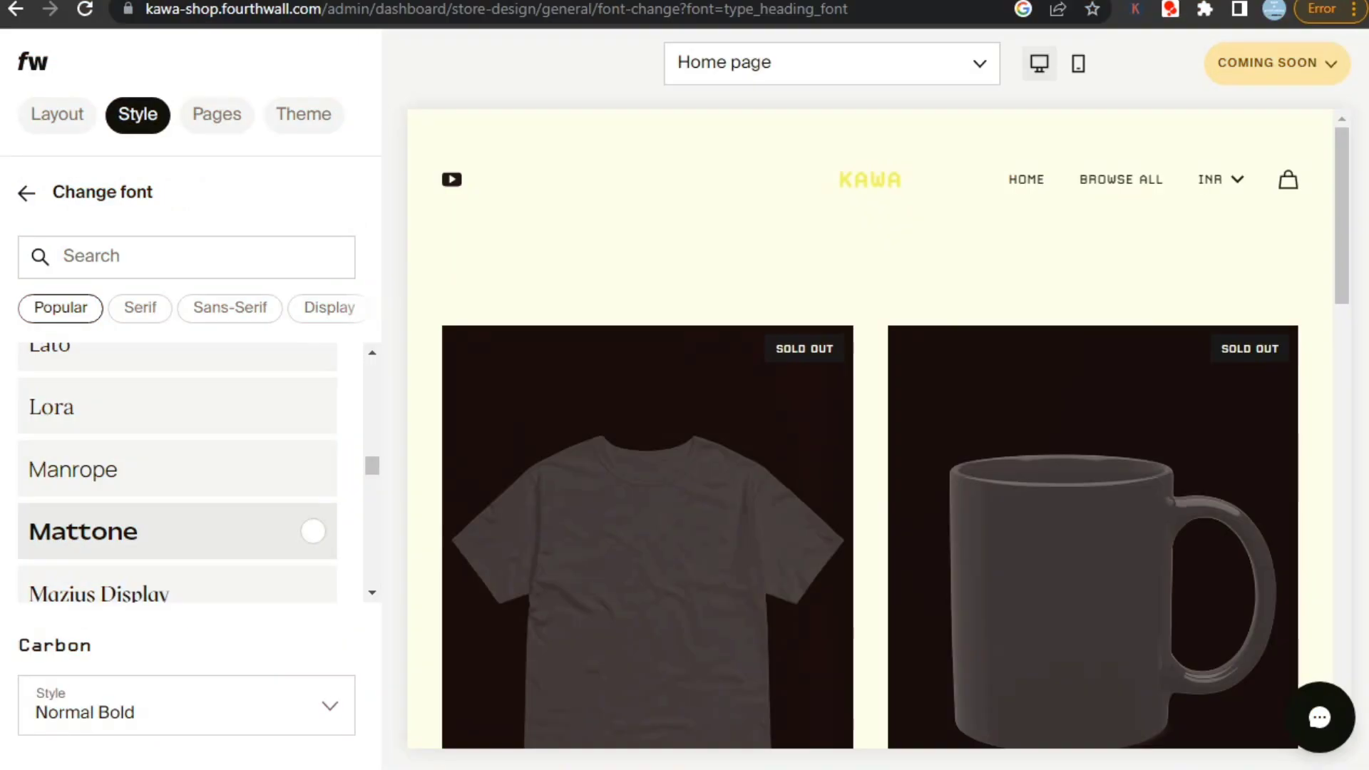
Step: Change the heading font to Mattone and return to the typography settings
click(179, 531)
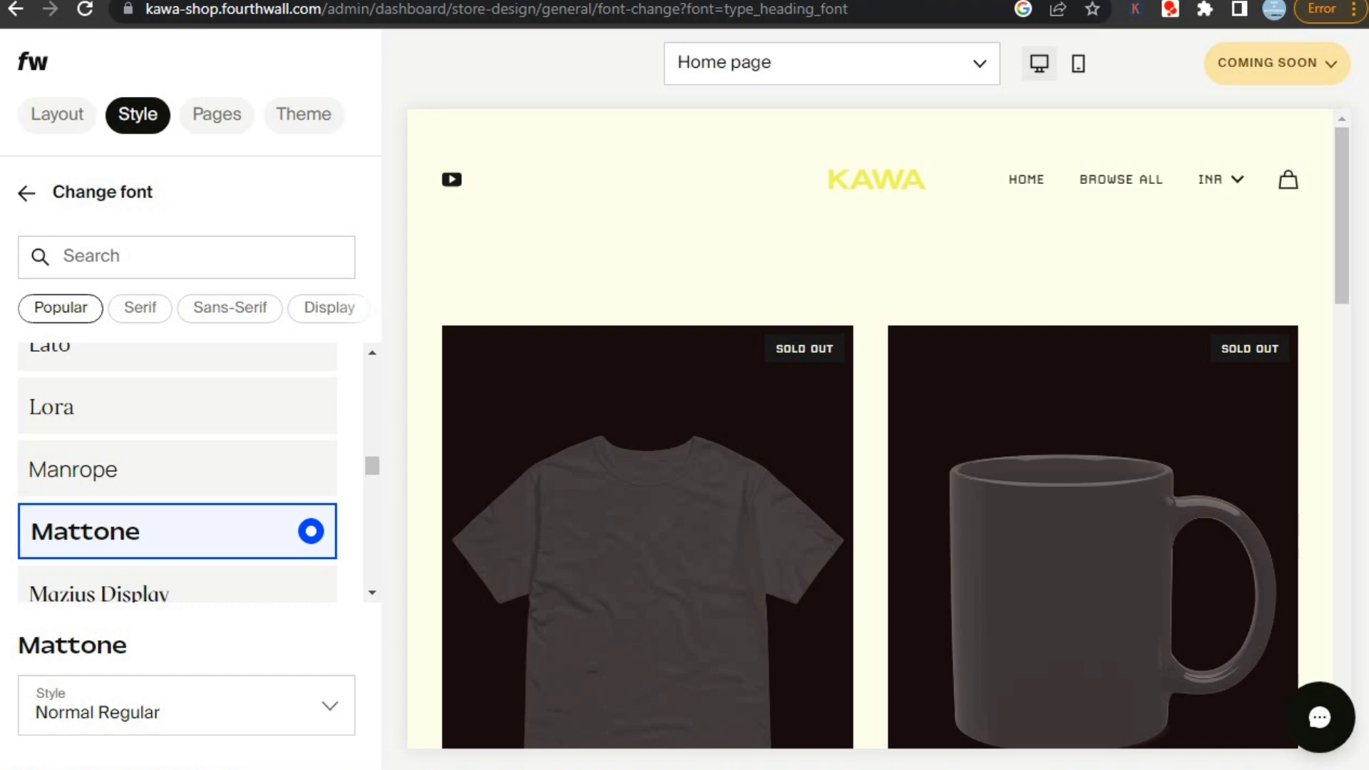
click(26, 193)
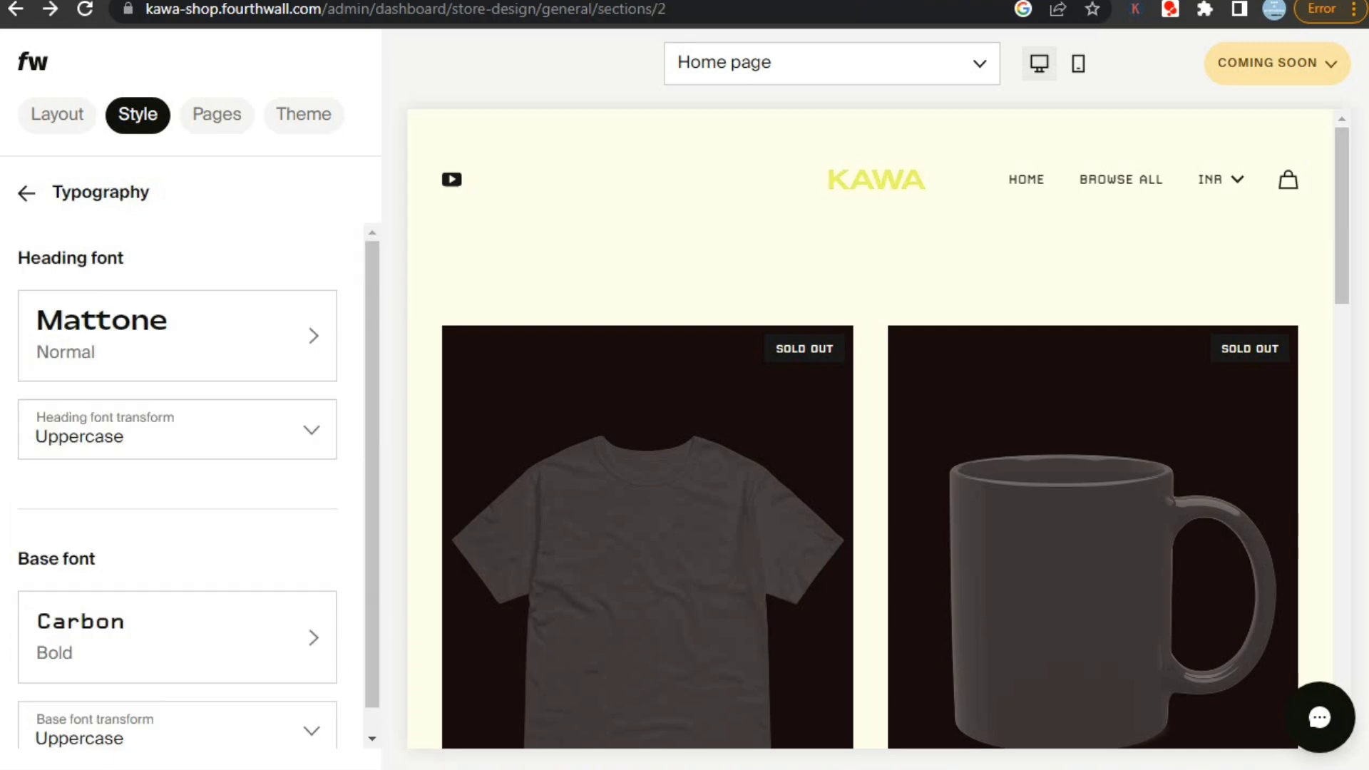
scroll(178, 628, down, 1)
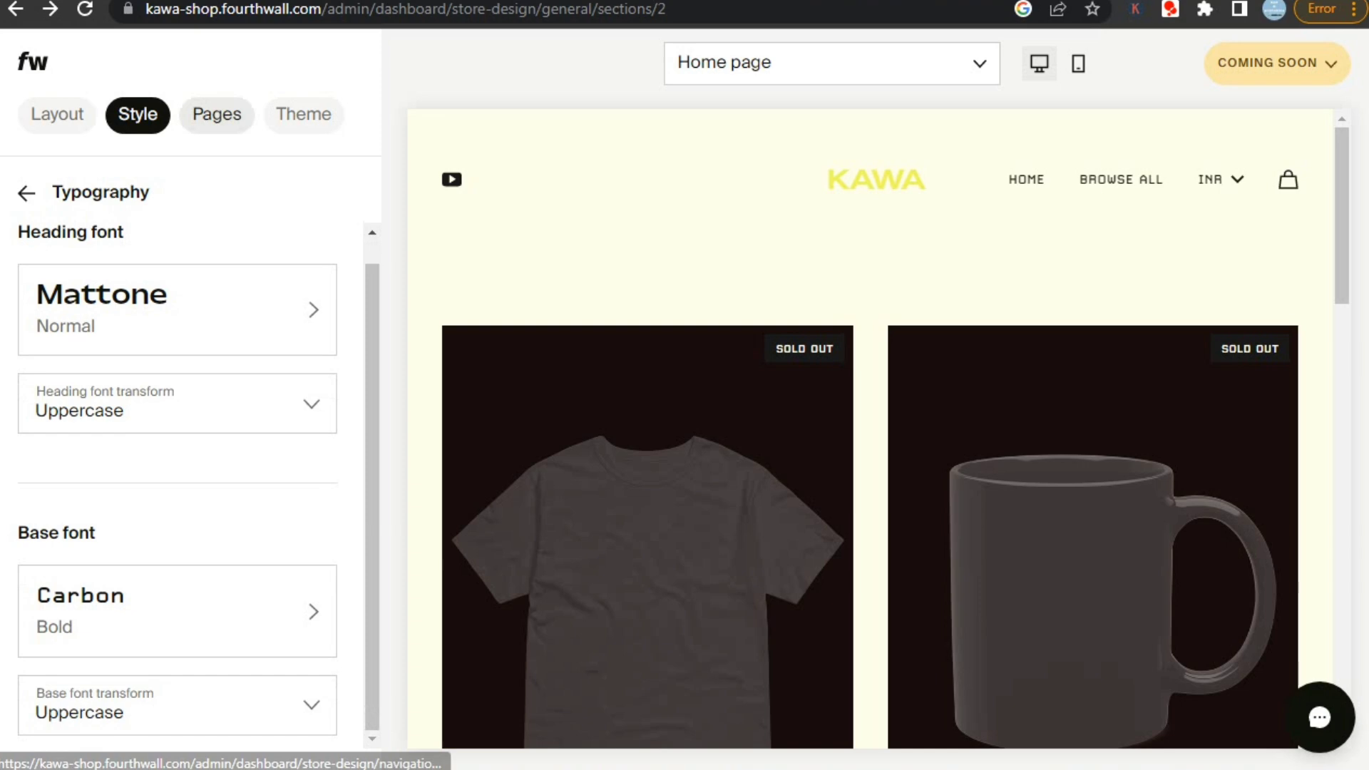
Step: Examine the shop's social link settings and the platforms offered for a new social link
click(216, 114)
click(137, 114)
click(107, 378)
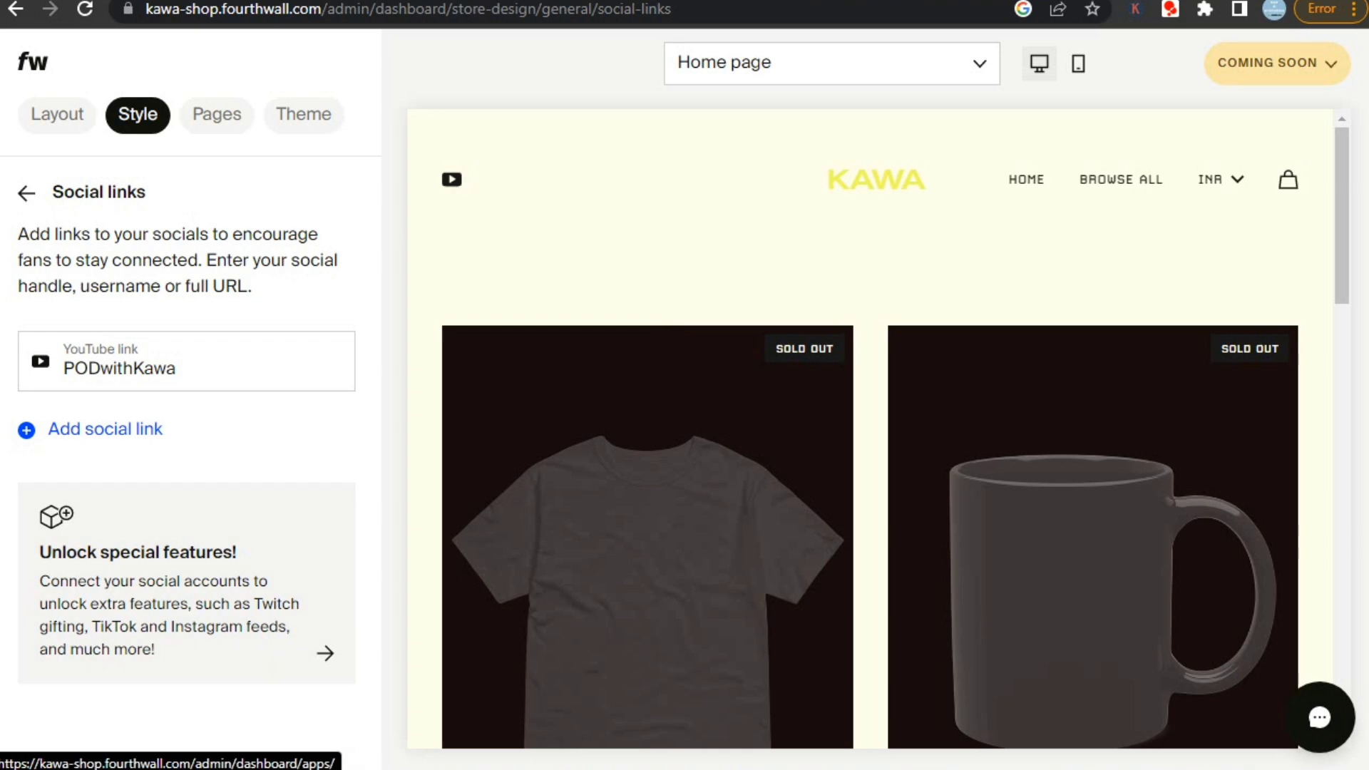
click(104, 428)
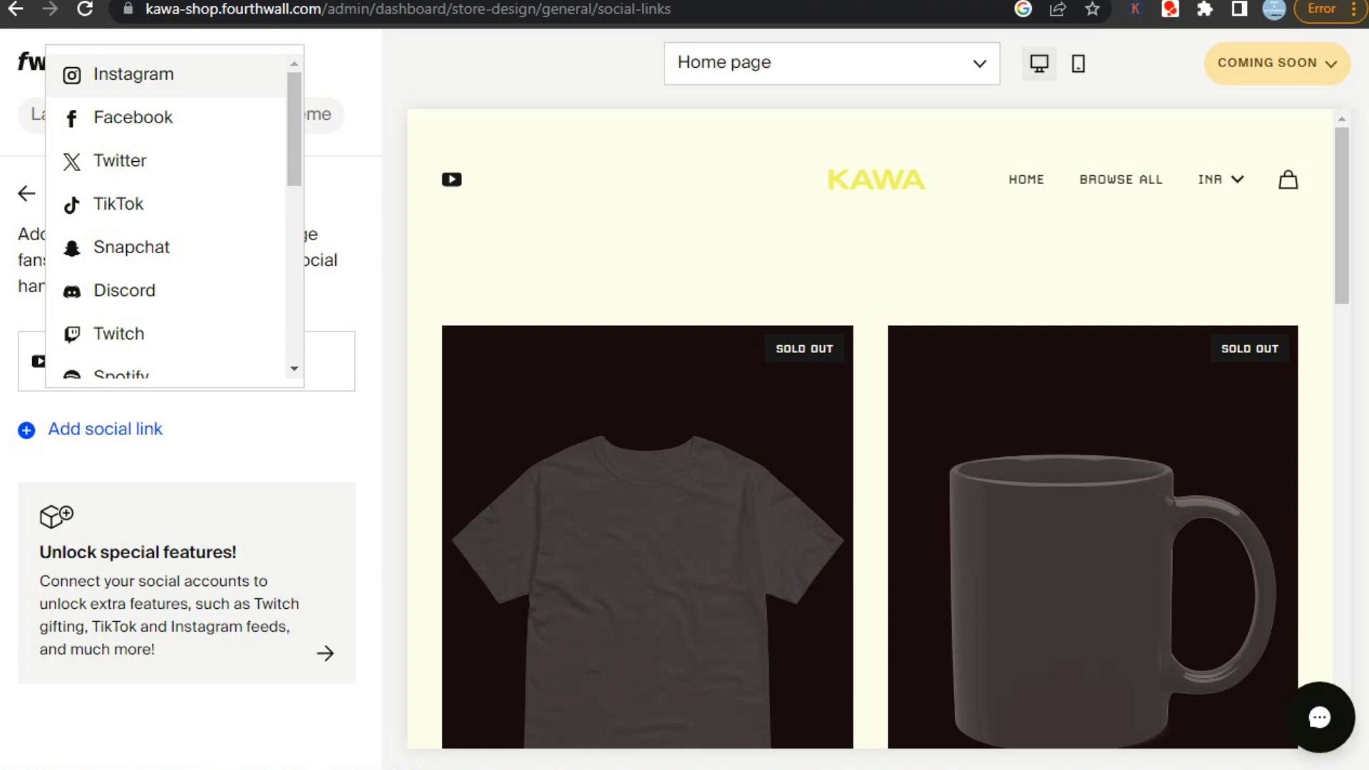
click(107, 71)
Step: Look through the Home and Browse all link settings, the all-products preview and the Terms of Service page
click(217, 114)
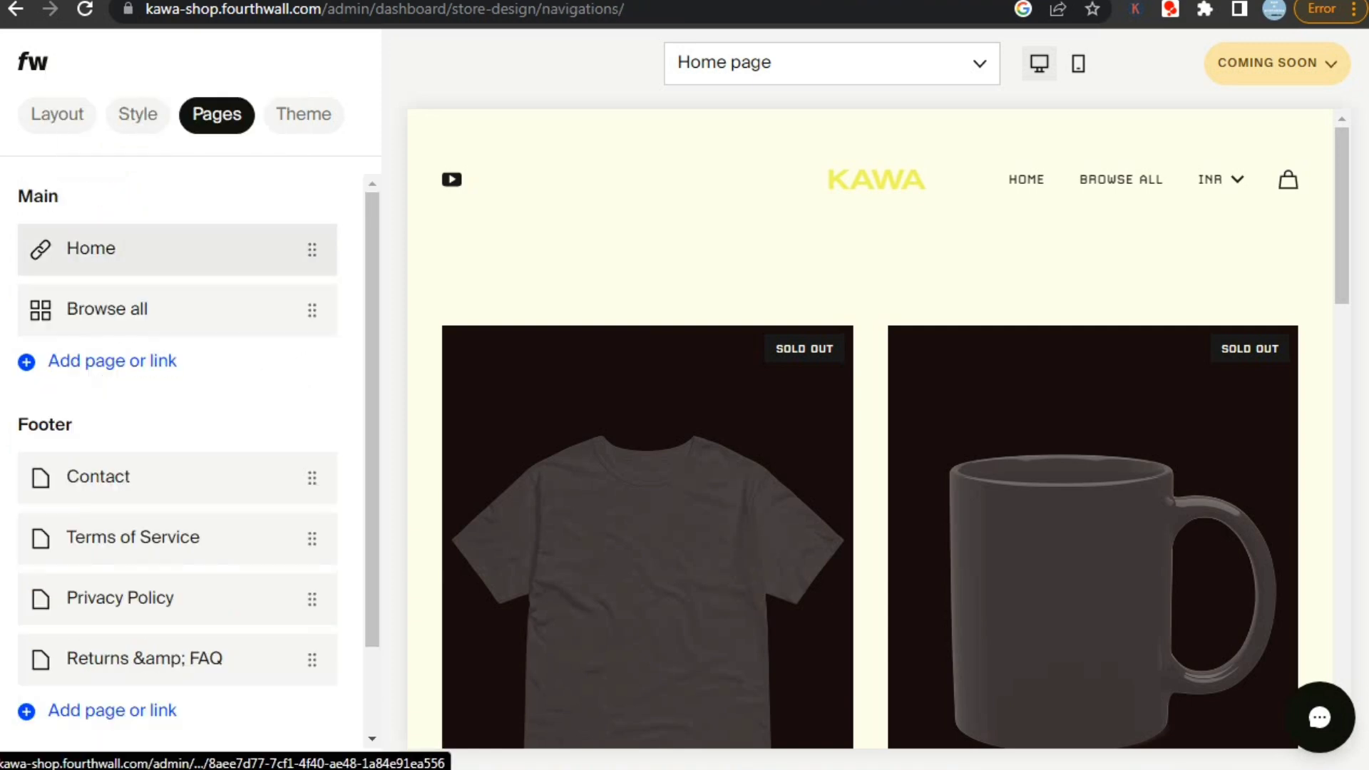
click(92, 248)
click(27, 192)
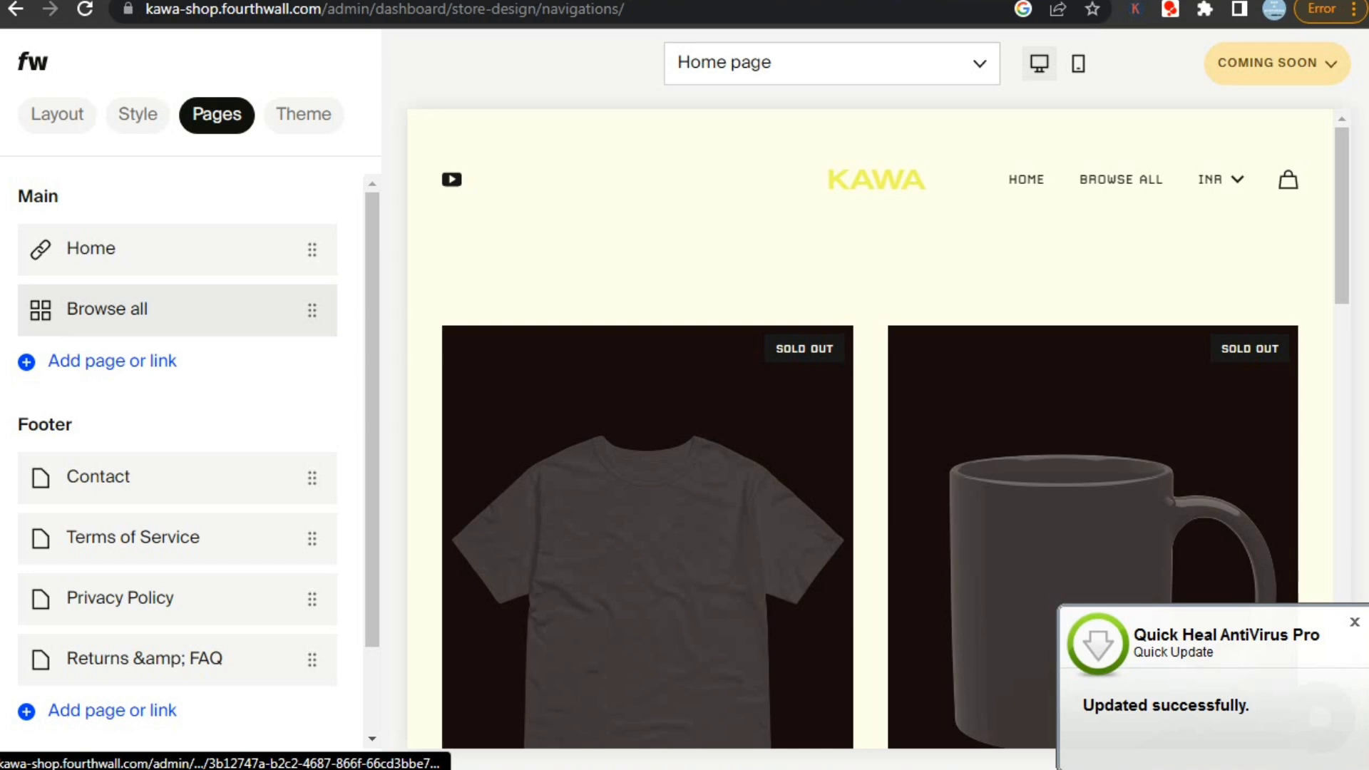
click(107, 309)
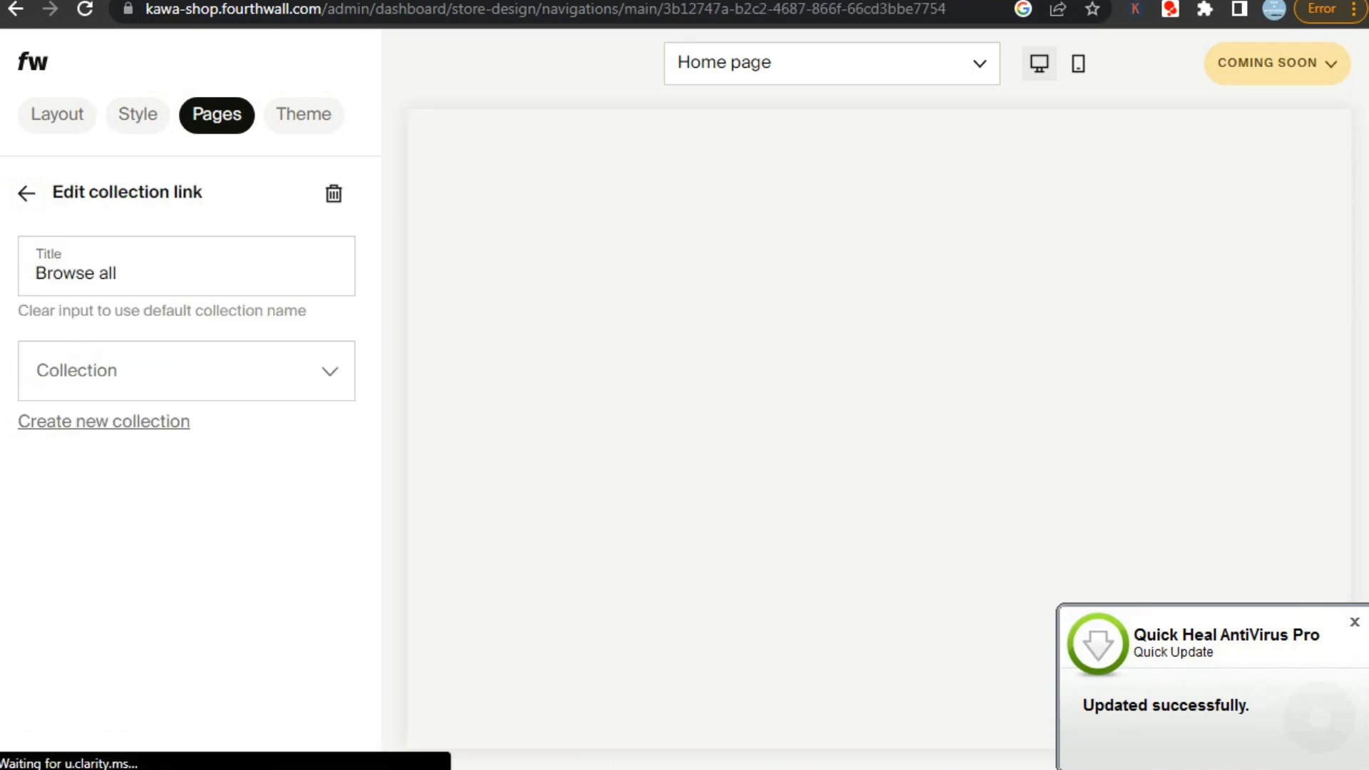
scroll(1092, 427, down, 12)
scroll(1092, 428, up, 13)
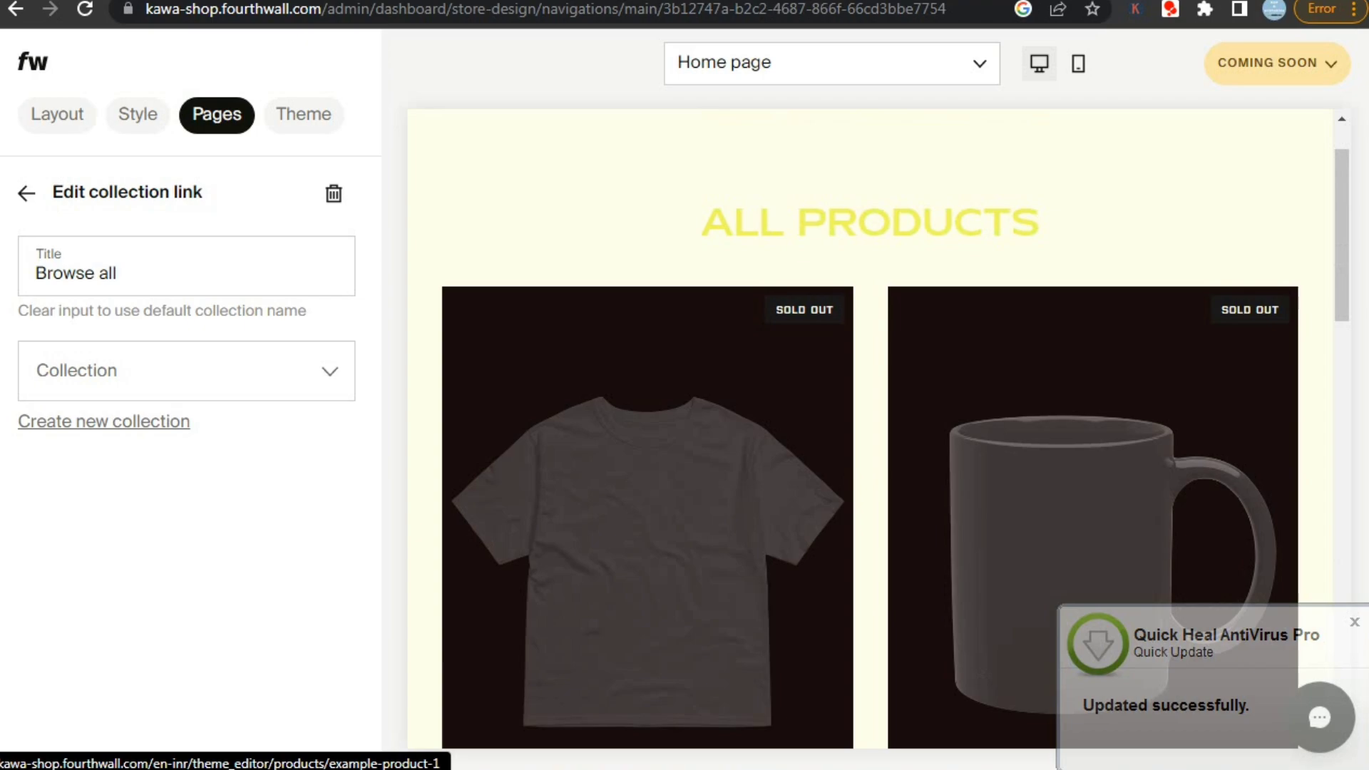
click(1218, 223)
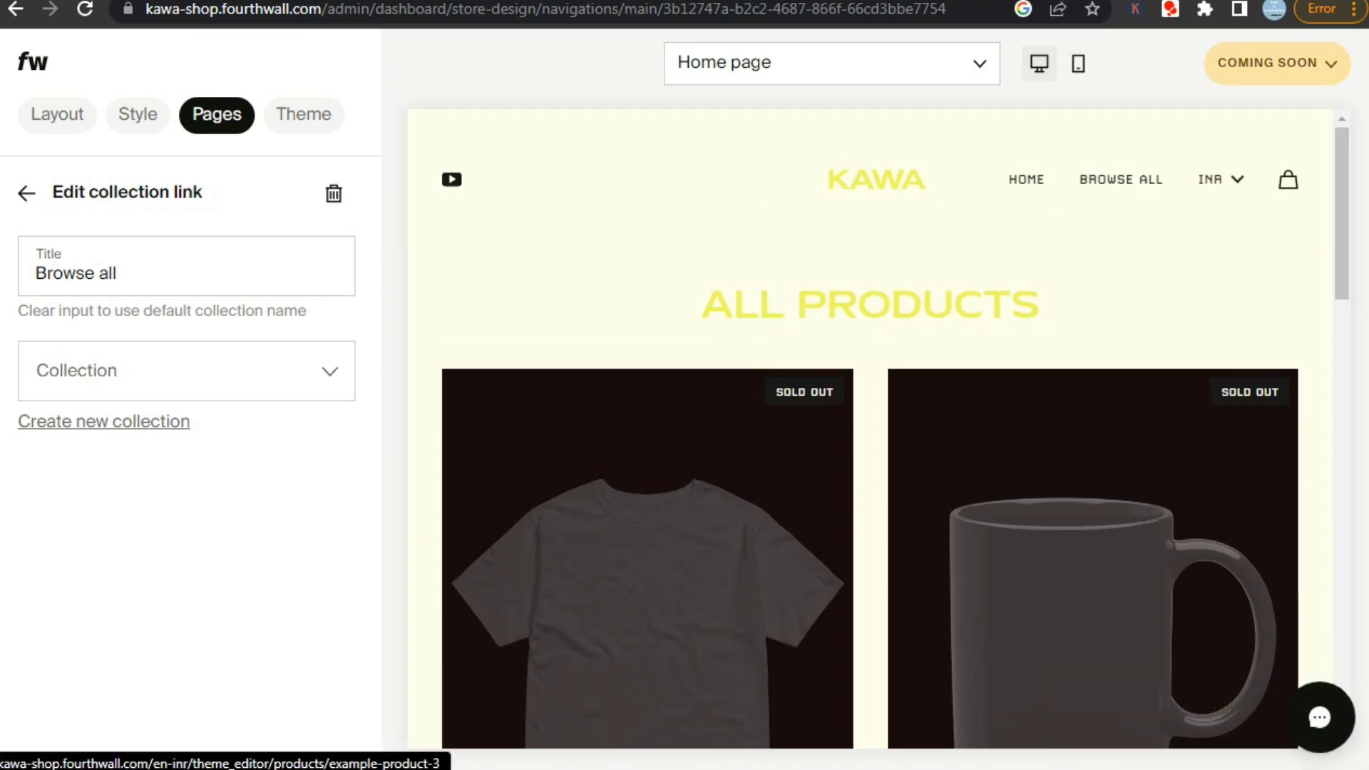
scroll(1092, 499, down, 4)
scroll(1092, 499, up, 4)
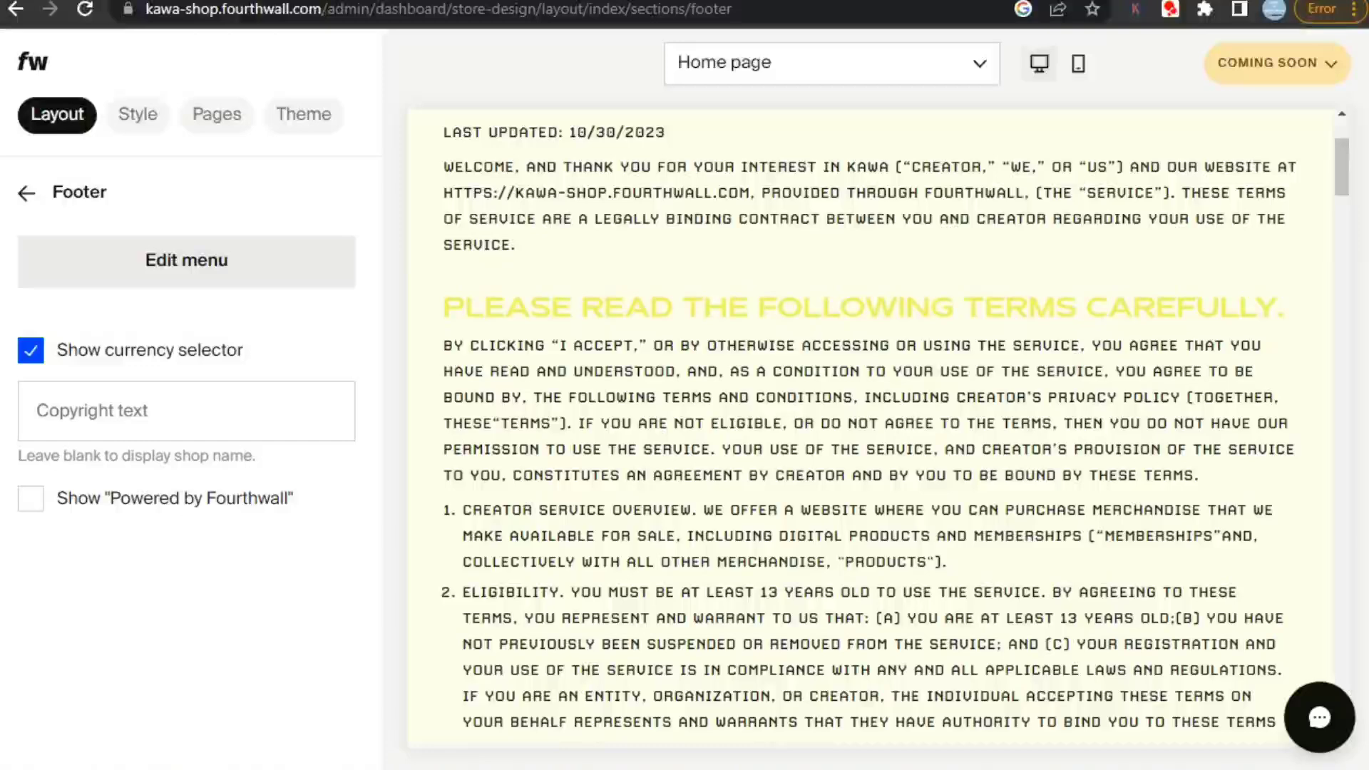
scroll(870, 428, up, 3)
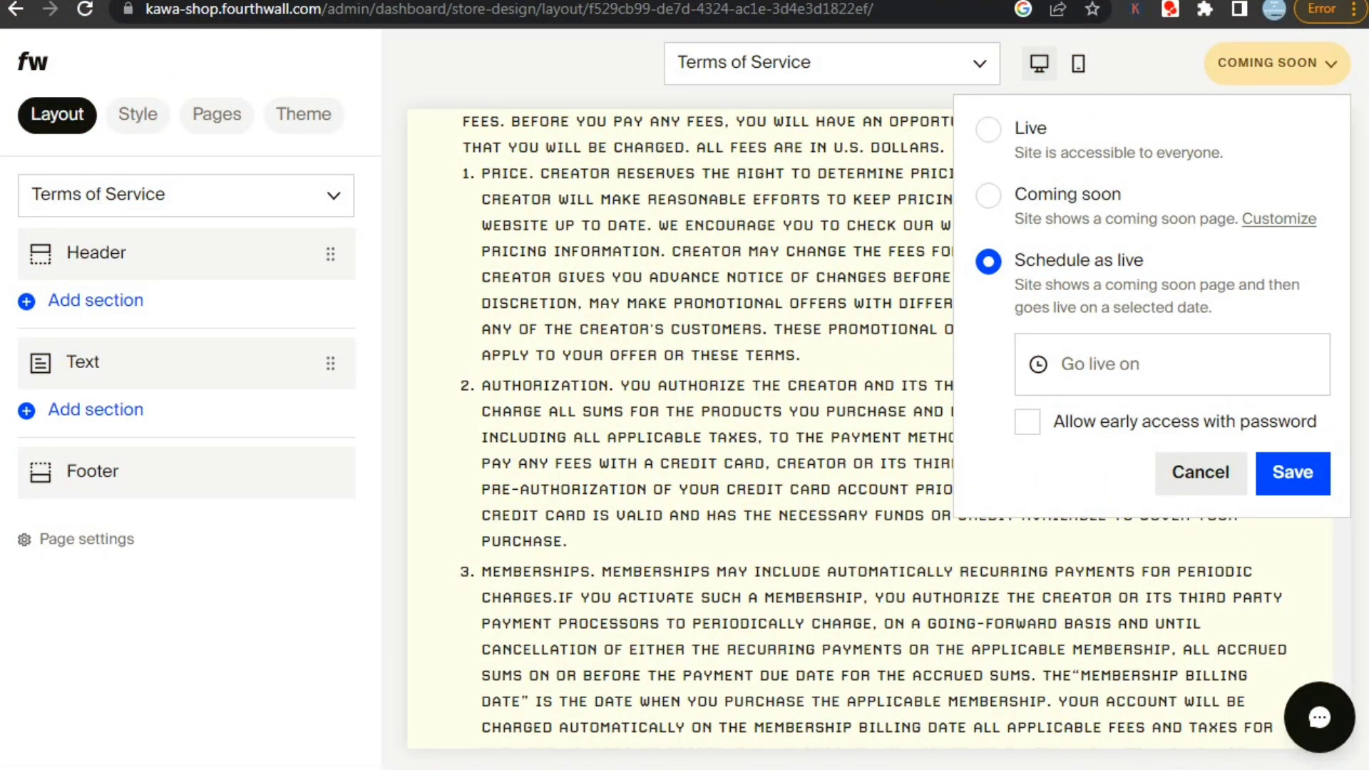
Step: Set the shop's site status to Live and save it
click(636, 181)
click(1292, 358)
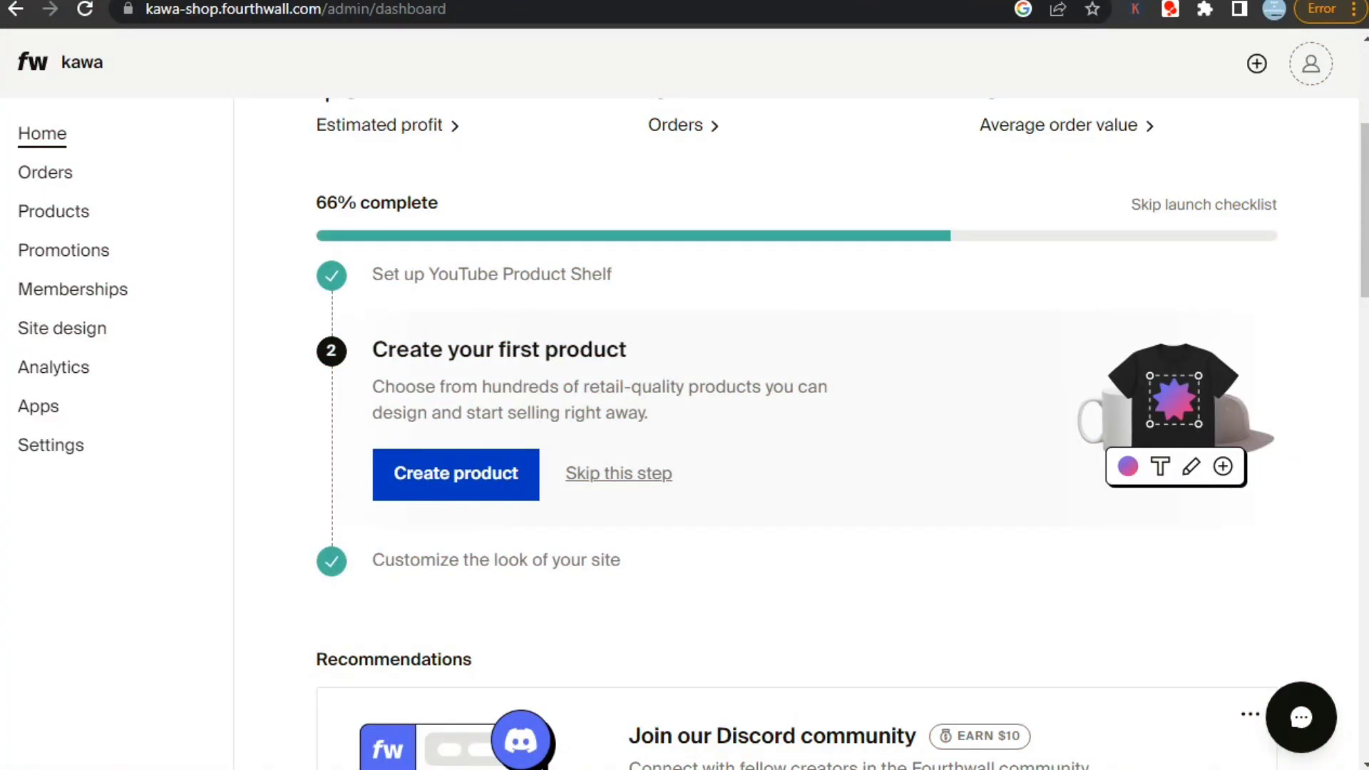
Step: Start creating the first product and open the AS Colour Unisex Premium T-Shirt from the best sellers
click(456, 474)
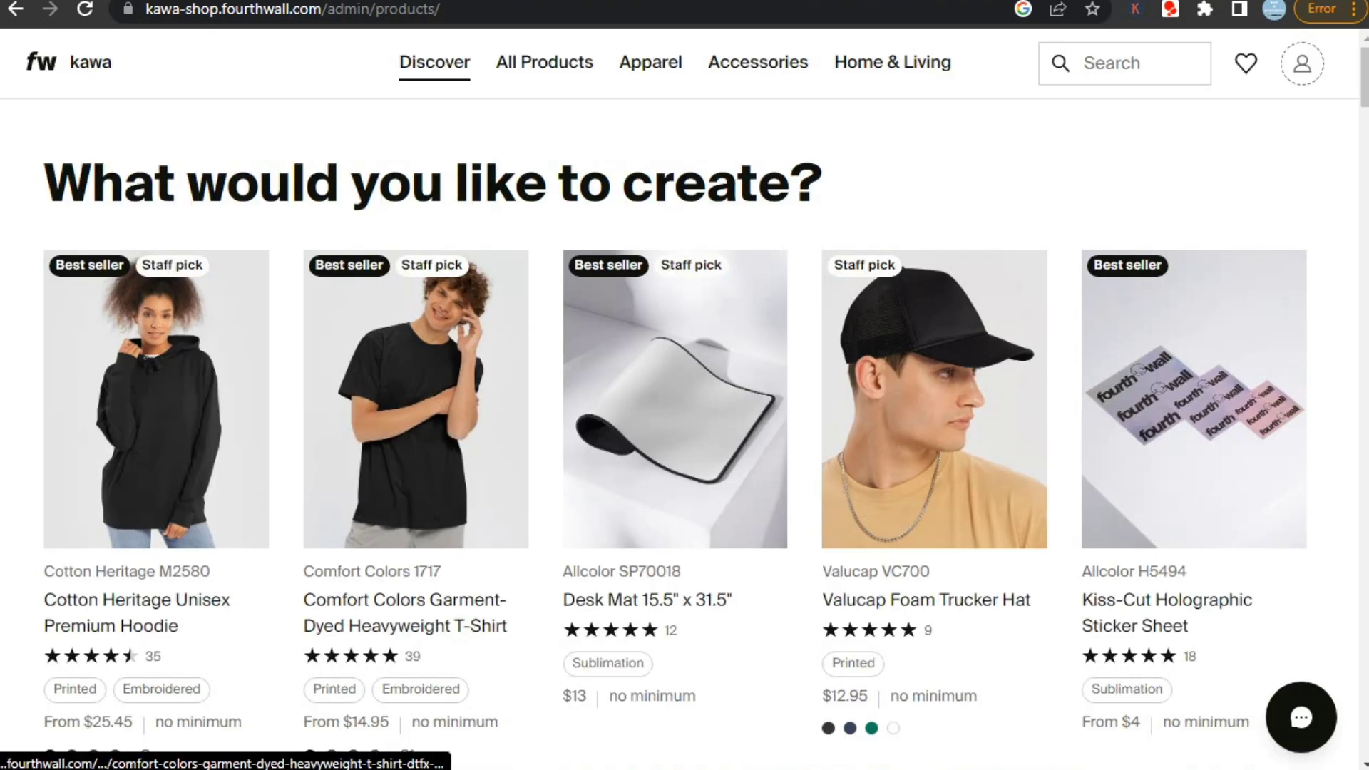
scroll(675, 434, down, 15)
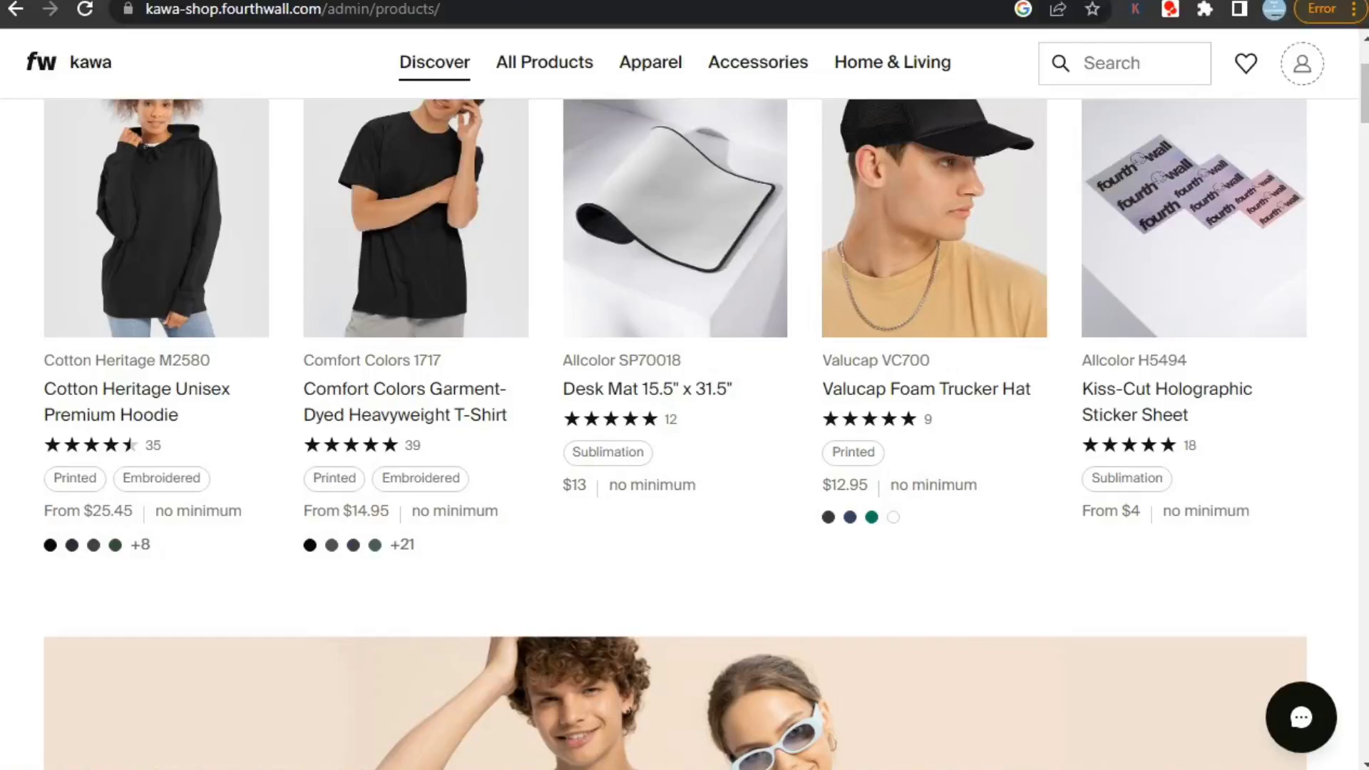
scroll(674, 434, down, 15)
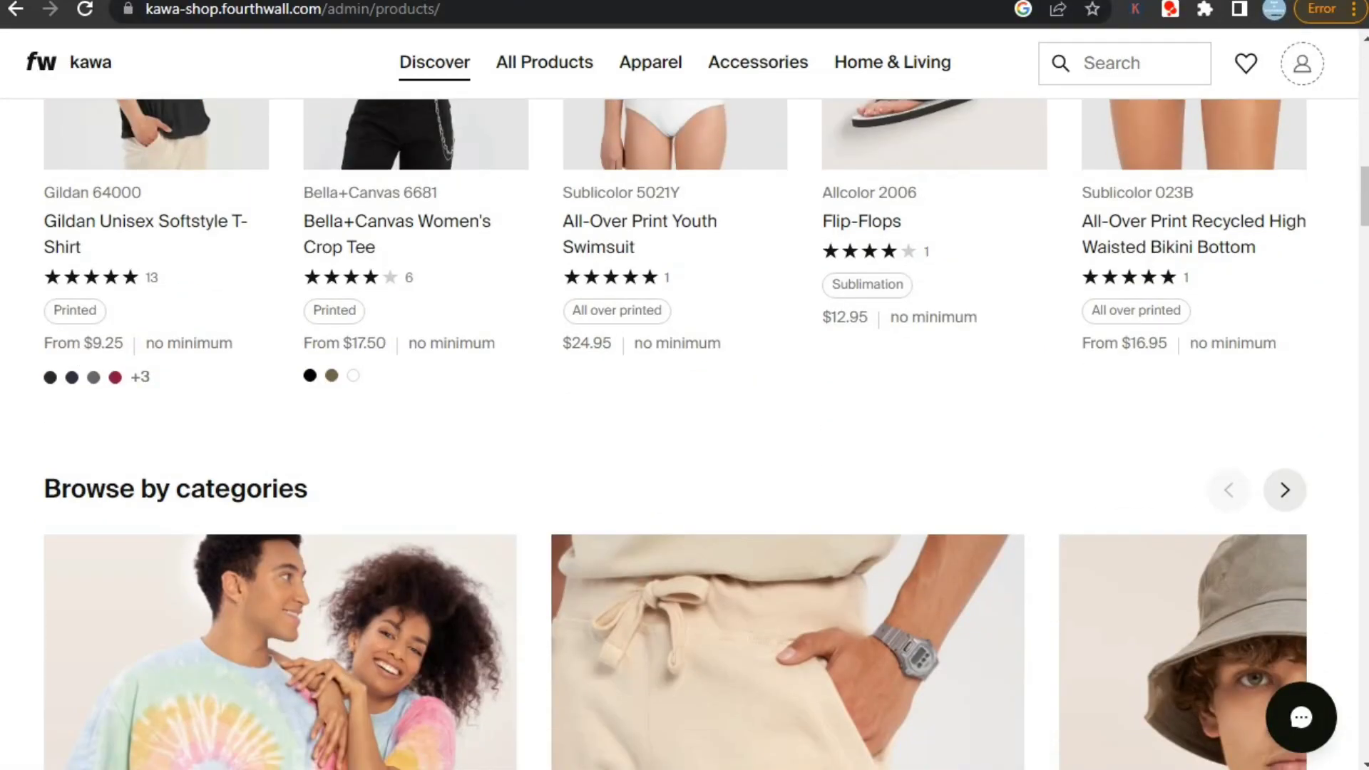
scroll(674, 435, down, 15)
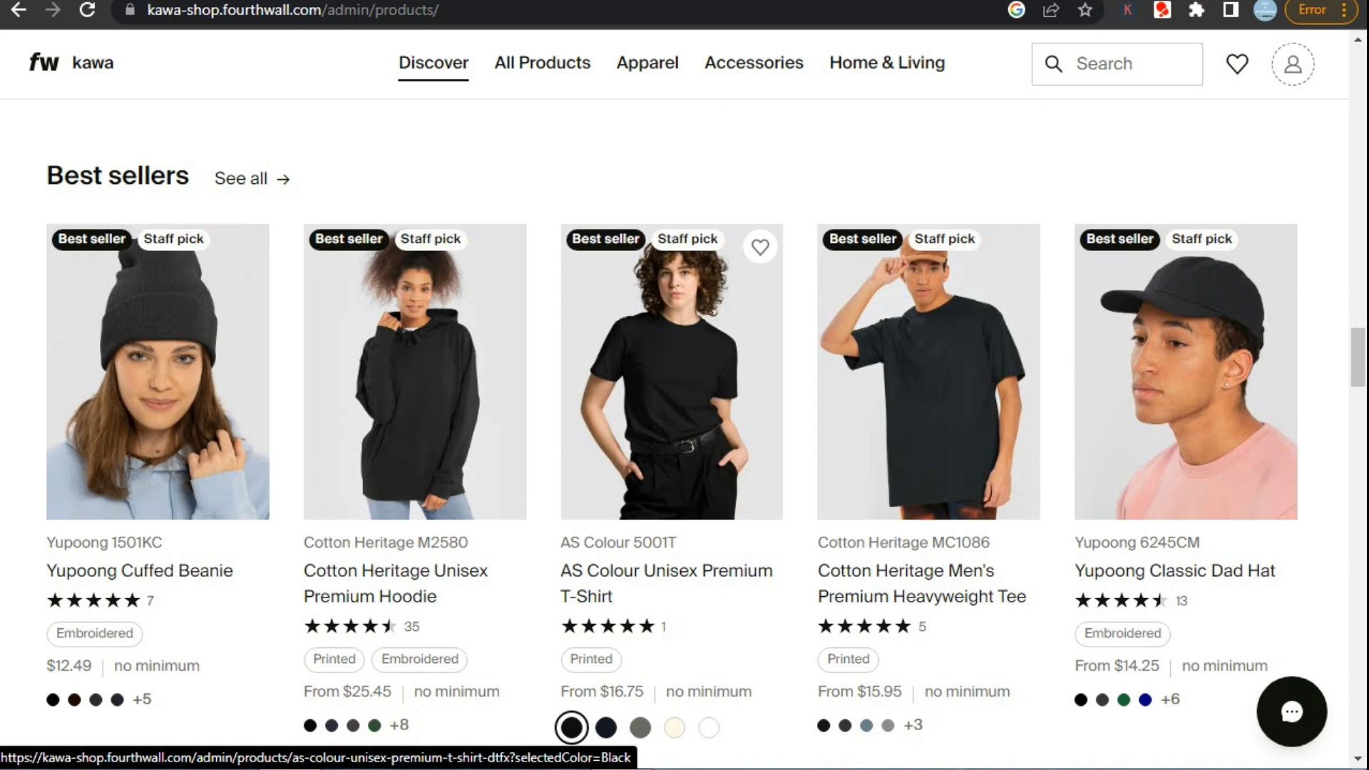
click(671, 370)
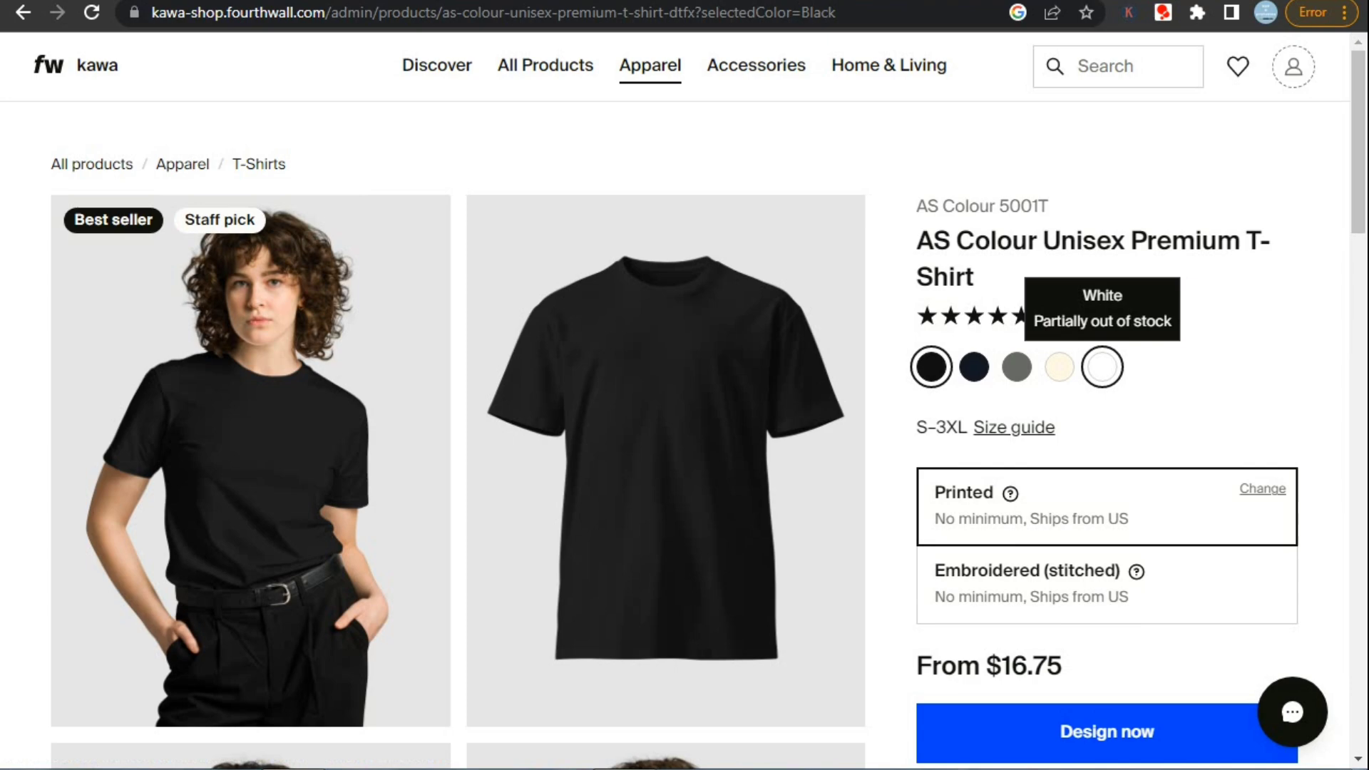
Step: Review the black T-shirt's details, start its printed design and upload Elephant4.png to the front
scroll(684, 435, down, 3)
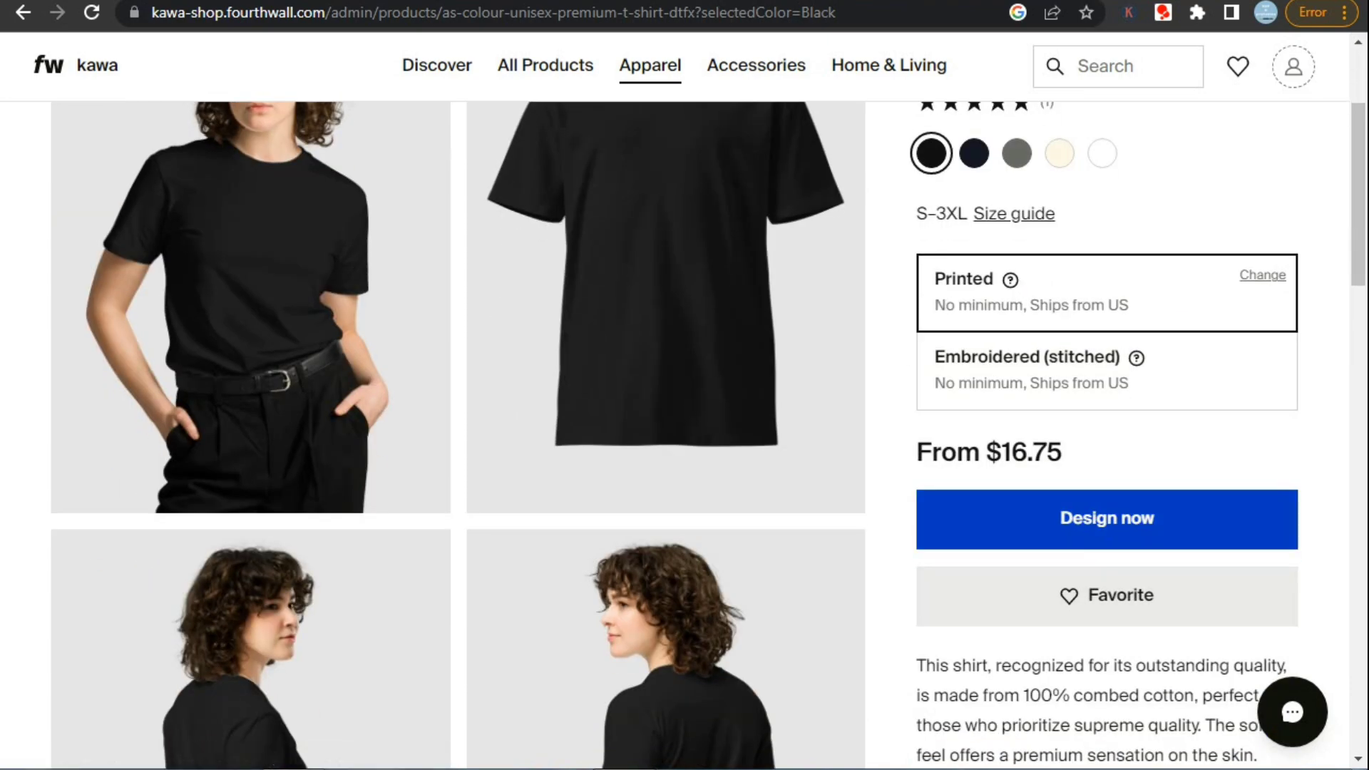
scroll(685, 434, down, 7)
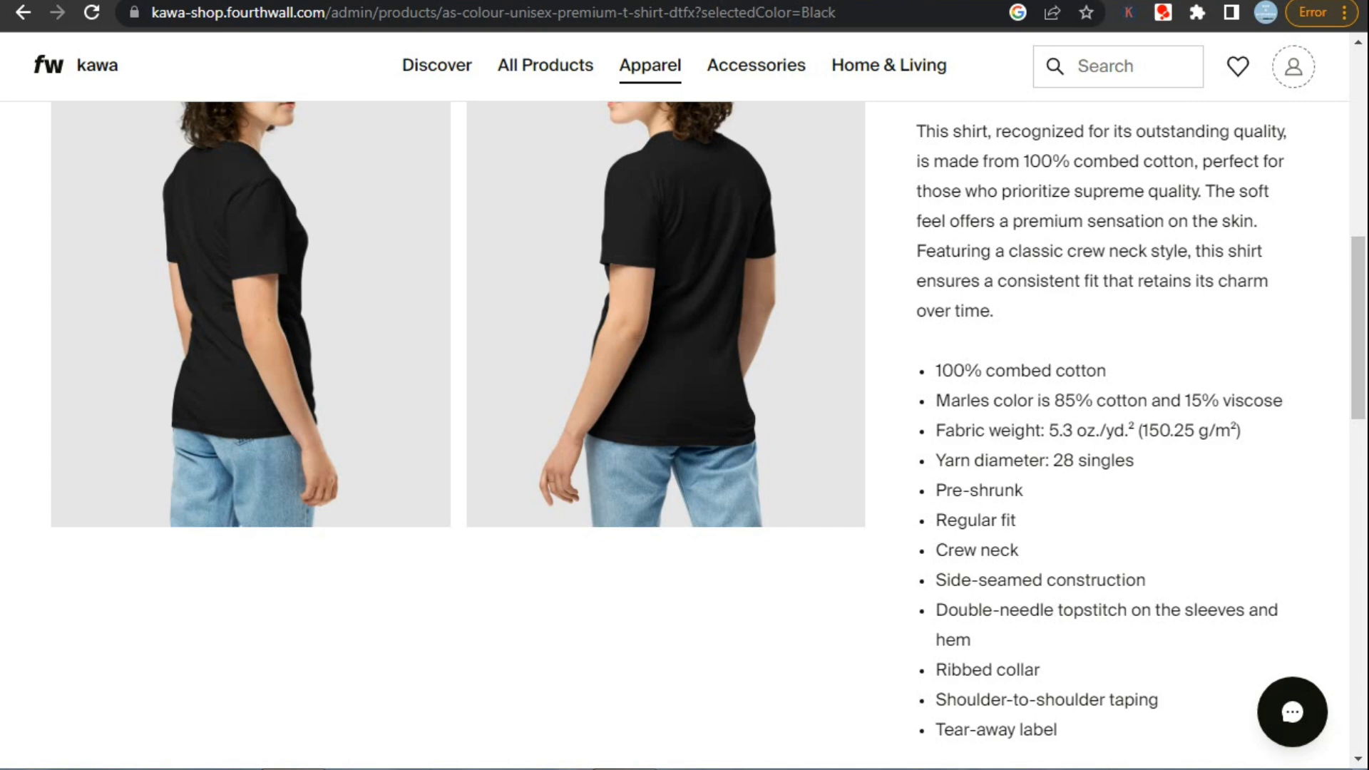
scroll(1107, 519, up, 7)
click(1106, 519)
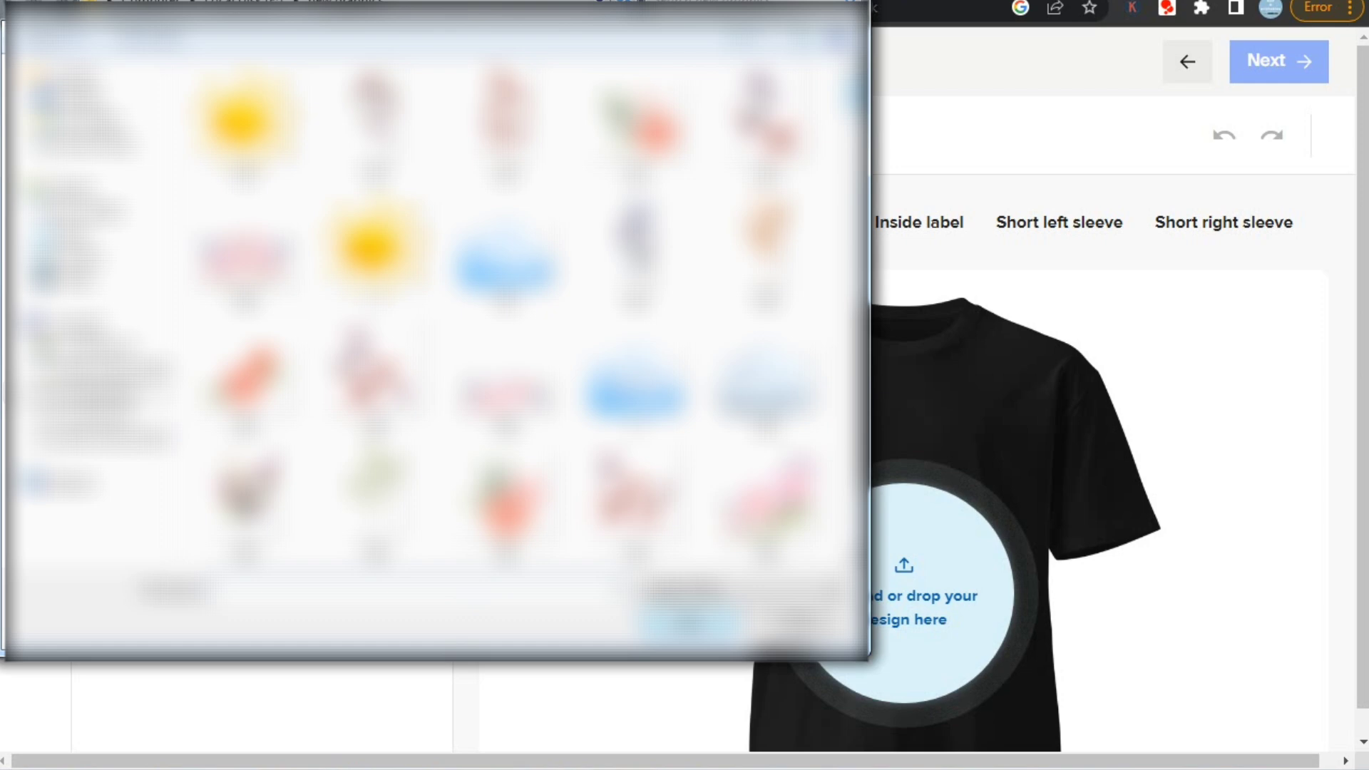
scroll(507, 316, down, 10)
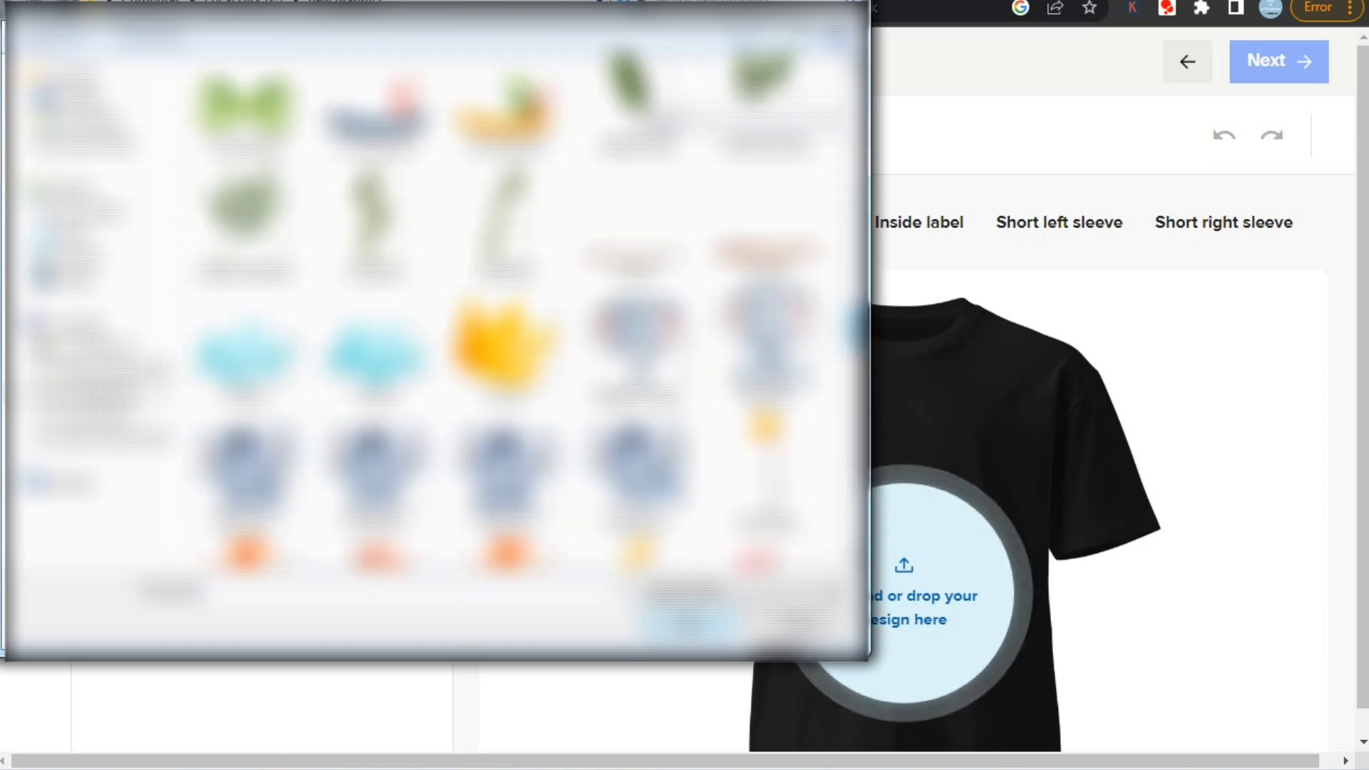
key(Return)
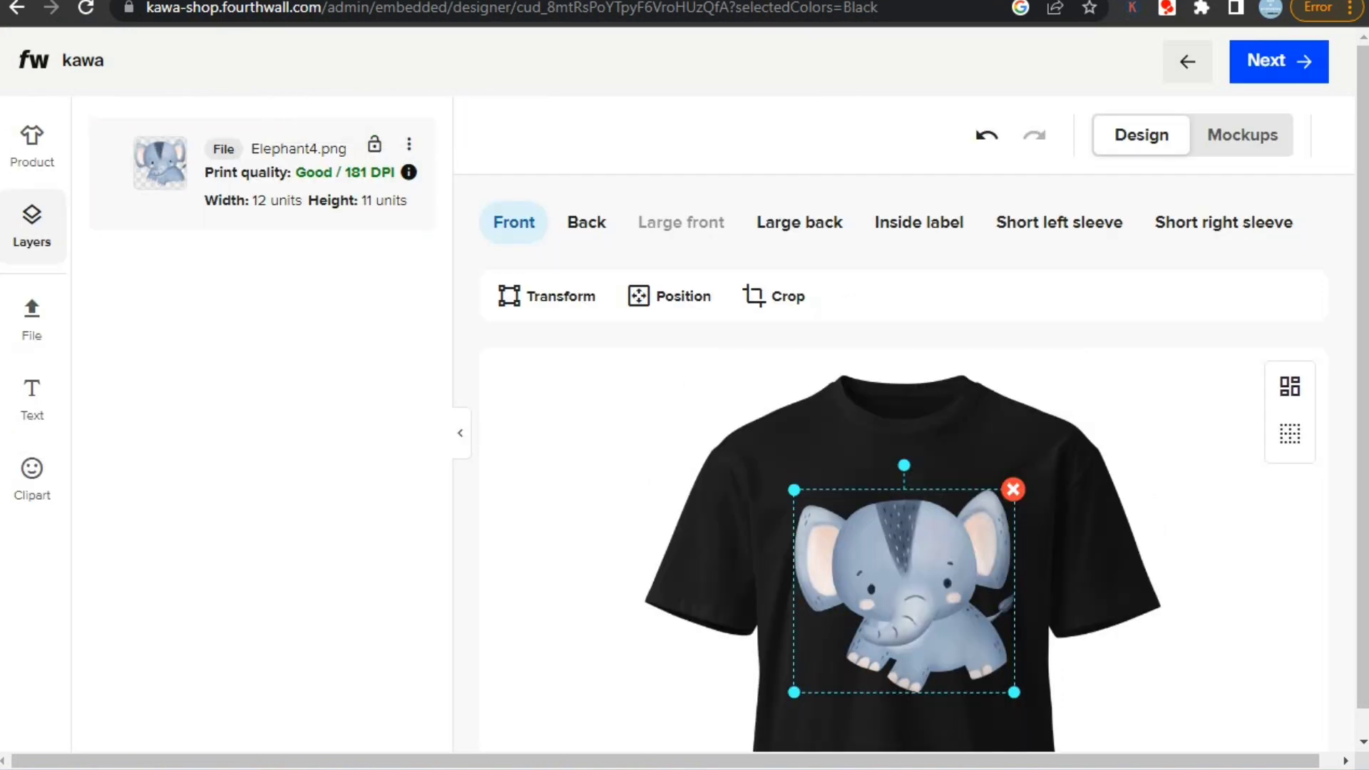
Step: Move the elephant artwork slightly up on the chest and scale it down to about 10 by 9 units
scroll(904, 463, down, 2)
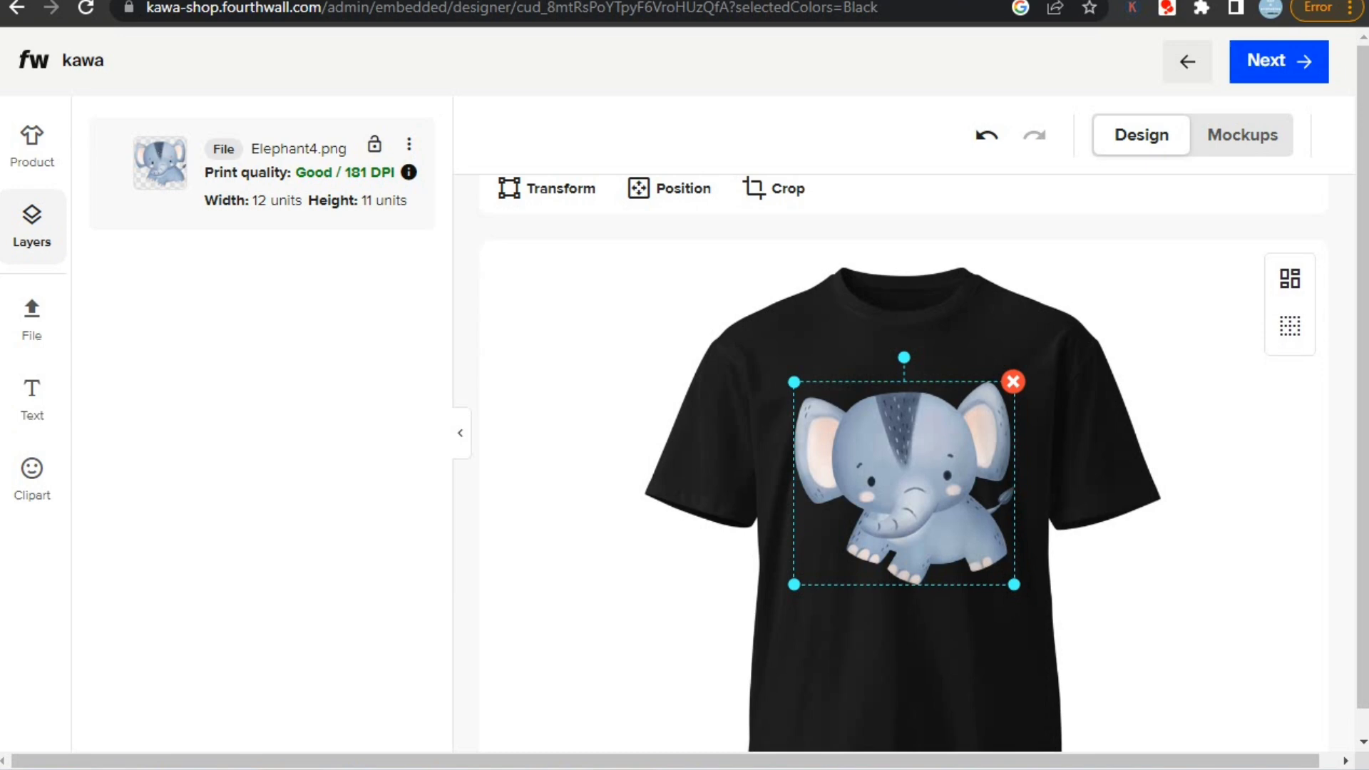
mouse_move(904, 483)
mouse_down()
mouse_move(904, 504)
mouse_move(904, 468)
mouse_up()
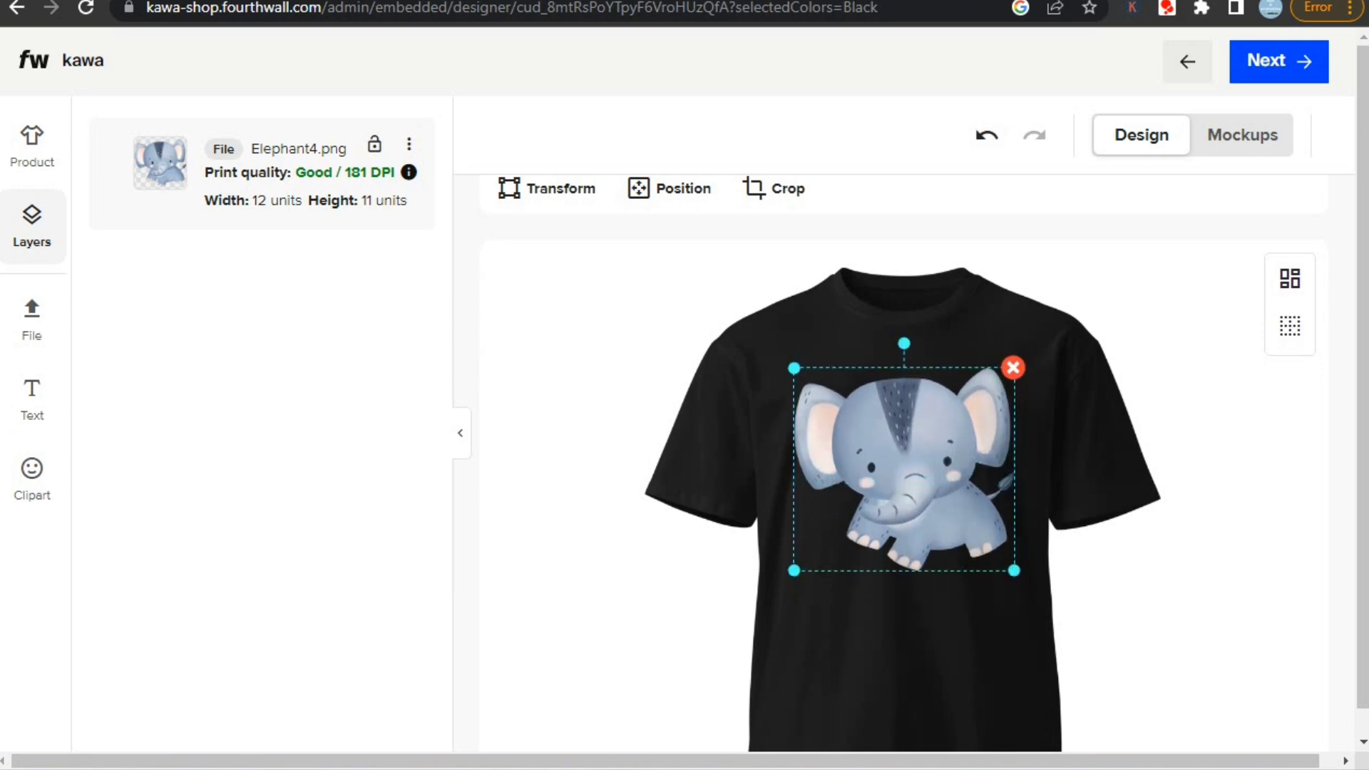
drag(1014, 569, 1003, 561)
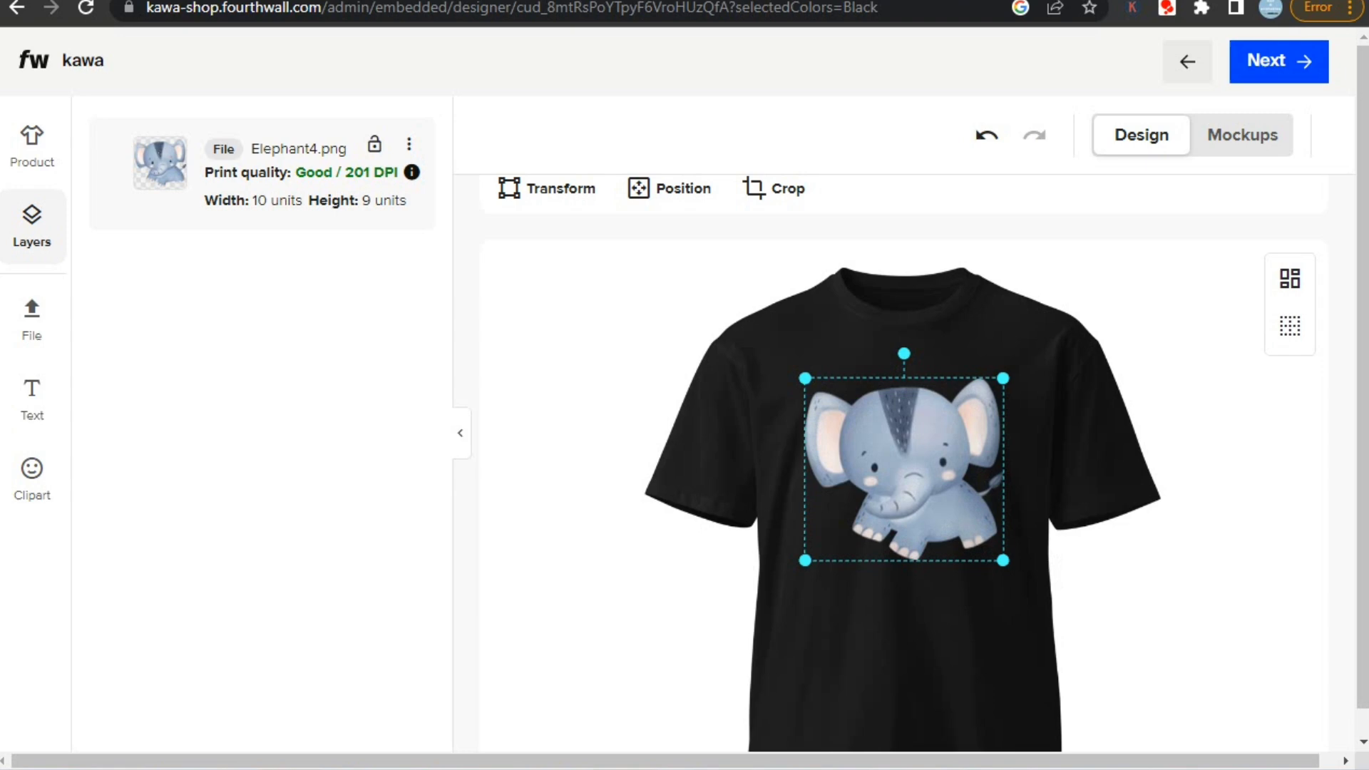
scroll(904, 464, down, 2)
scroll(903, 464, up, 3)
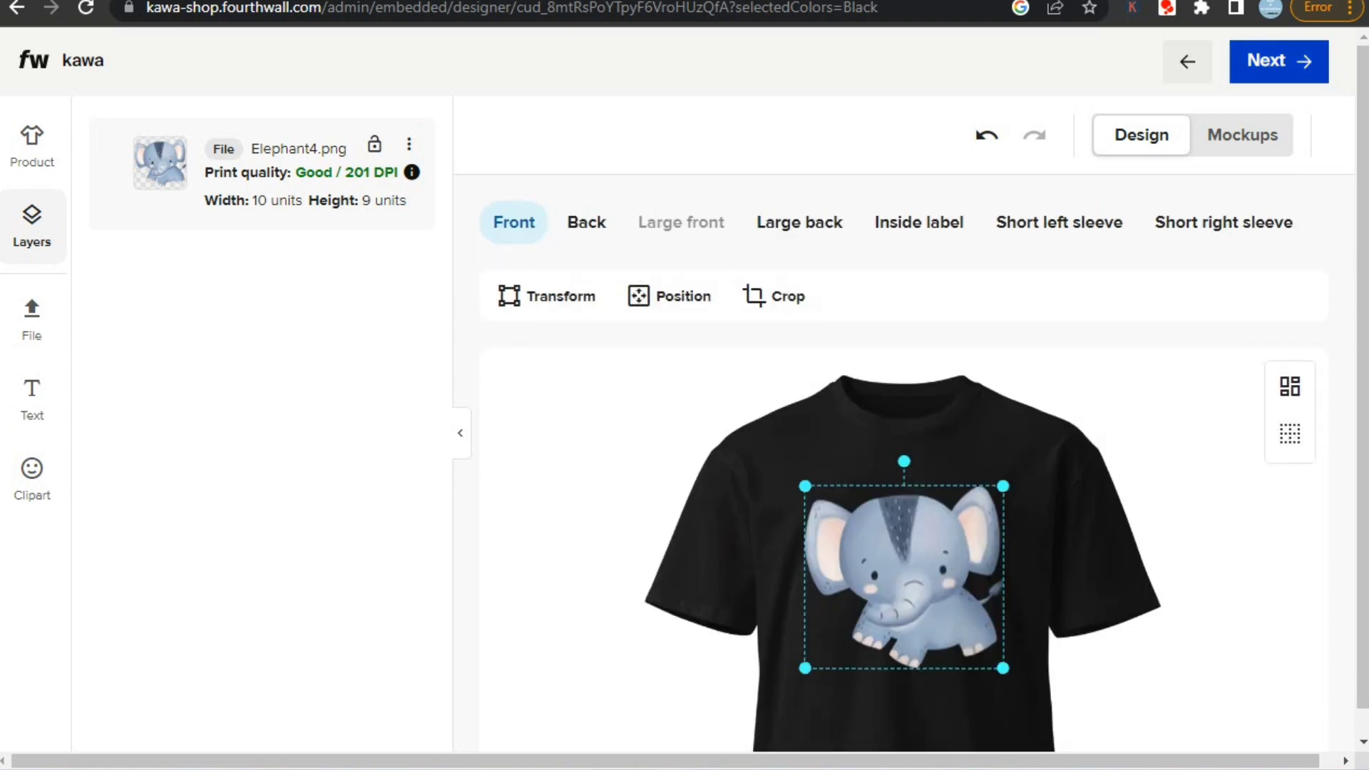
Step: Continue to the product details and have the product title and description written automatically
click(1278, 62)
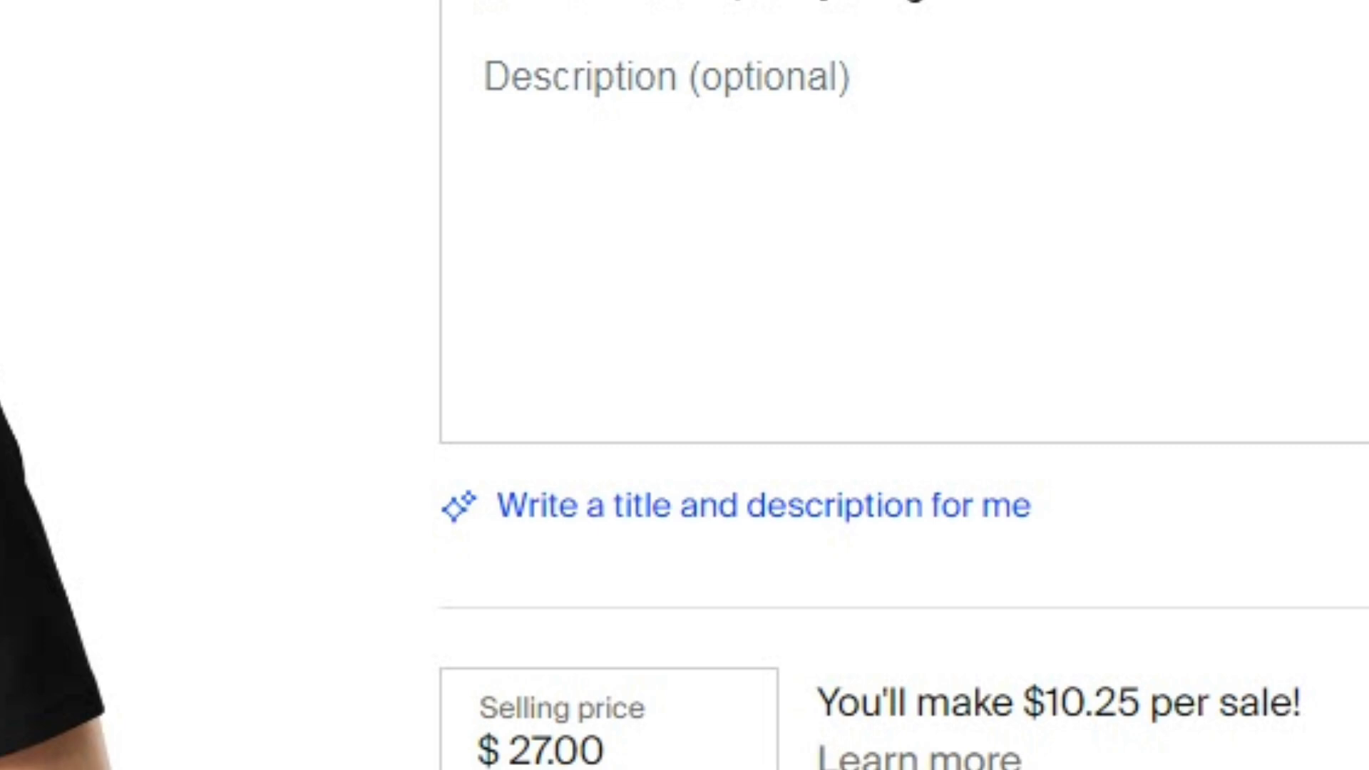
click(763, 506)
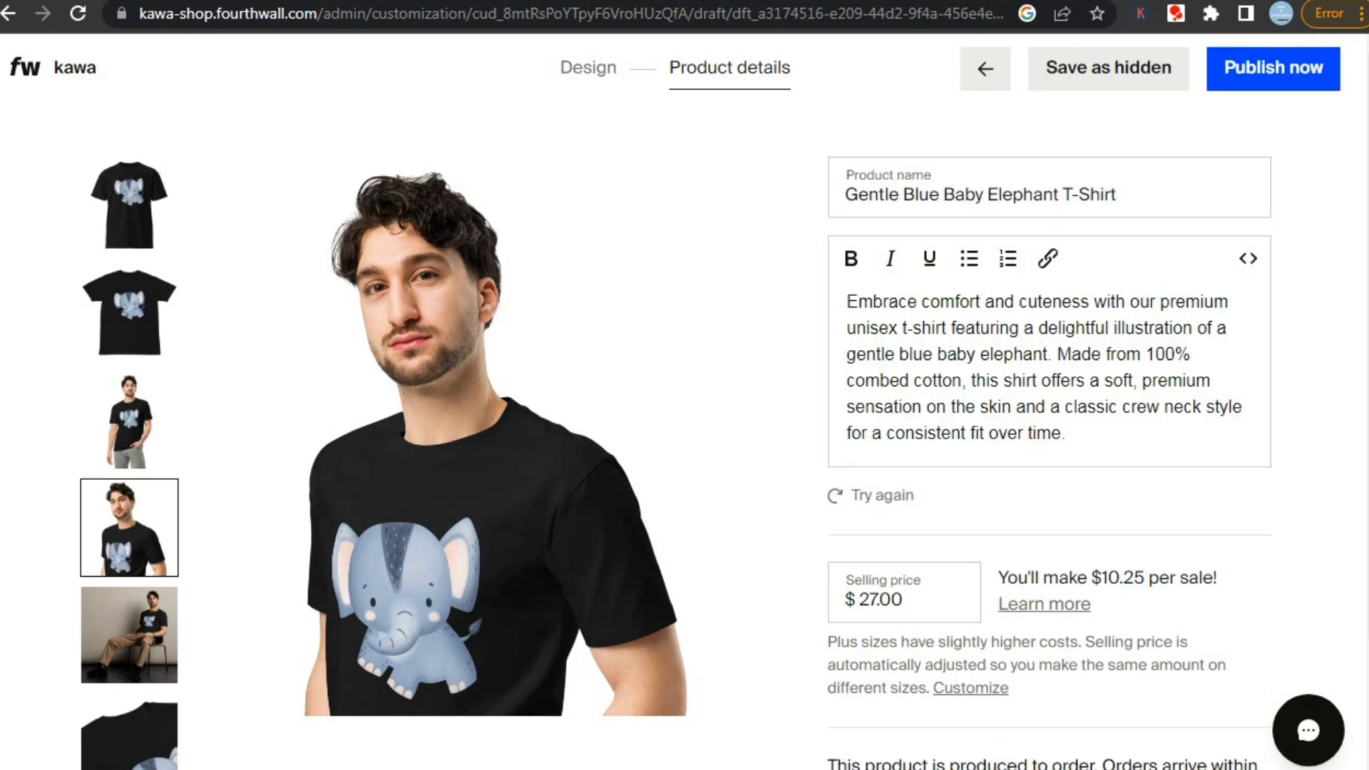
Step: Set the T-shirt's selling price to $25.00 and publish the product
scroll(684, 399, down, 2)
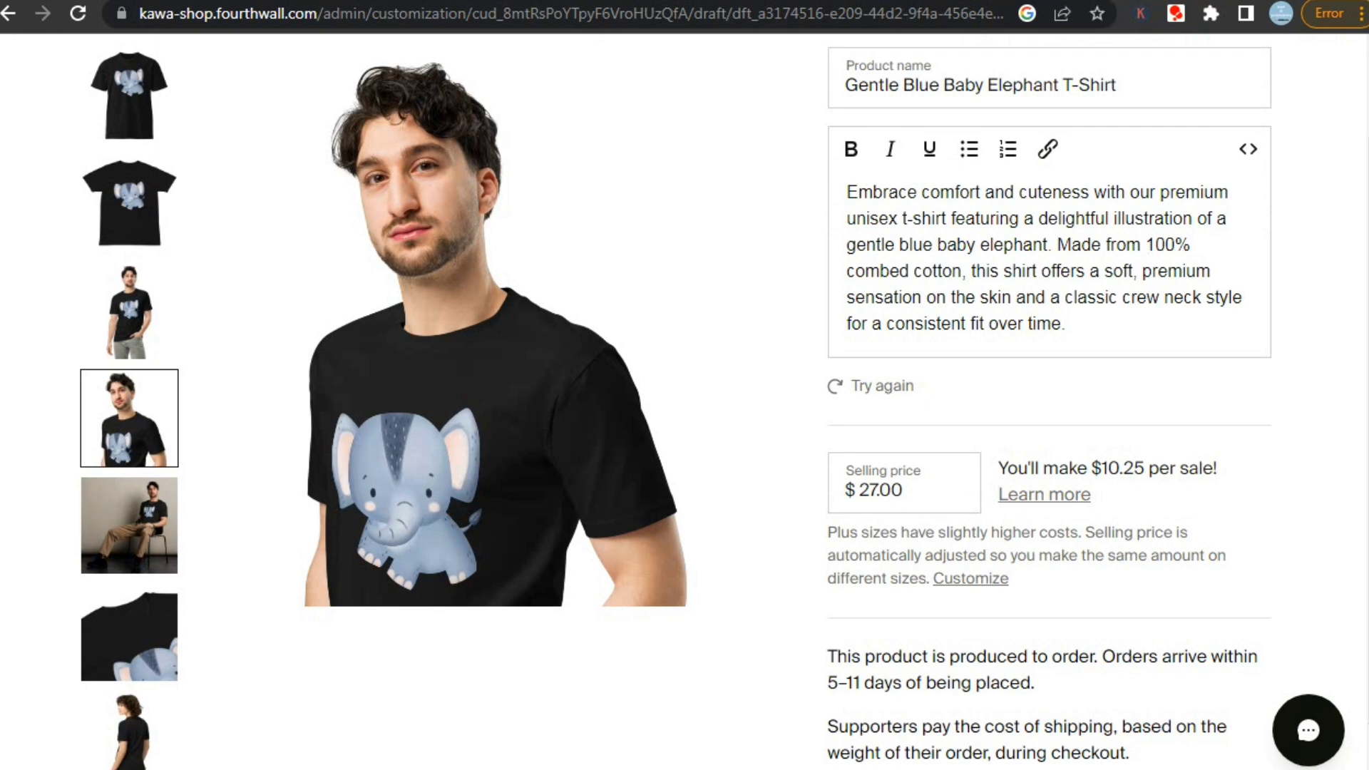
drag(1092, 468, 1217, 469)
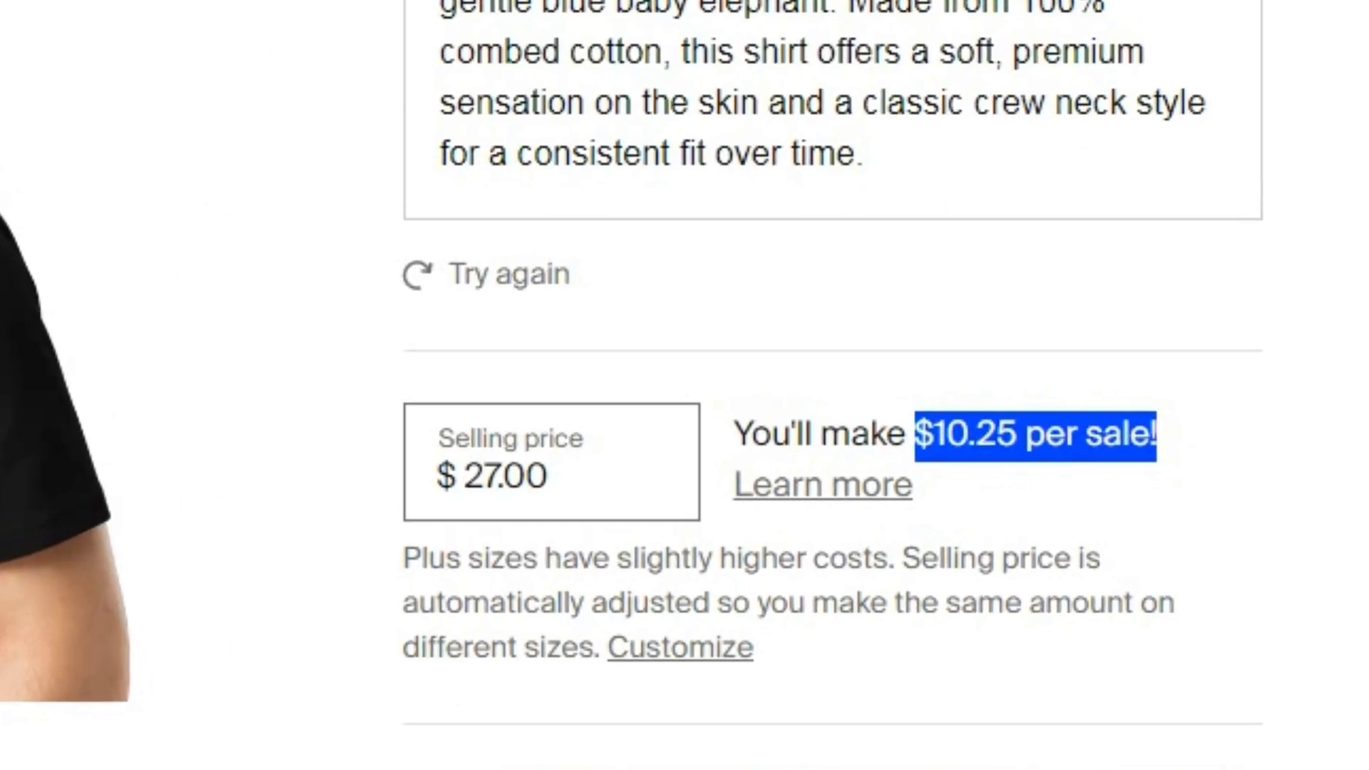
click(498, 479)
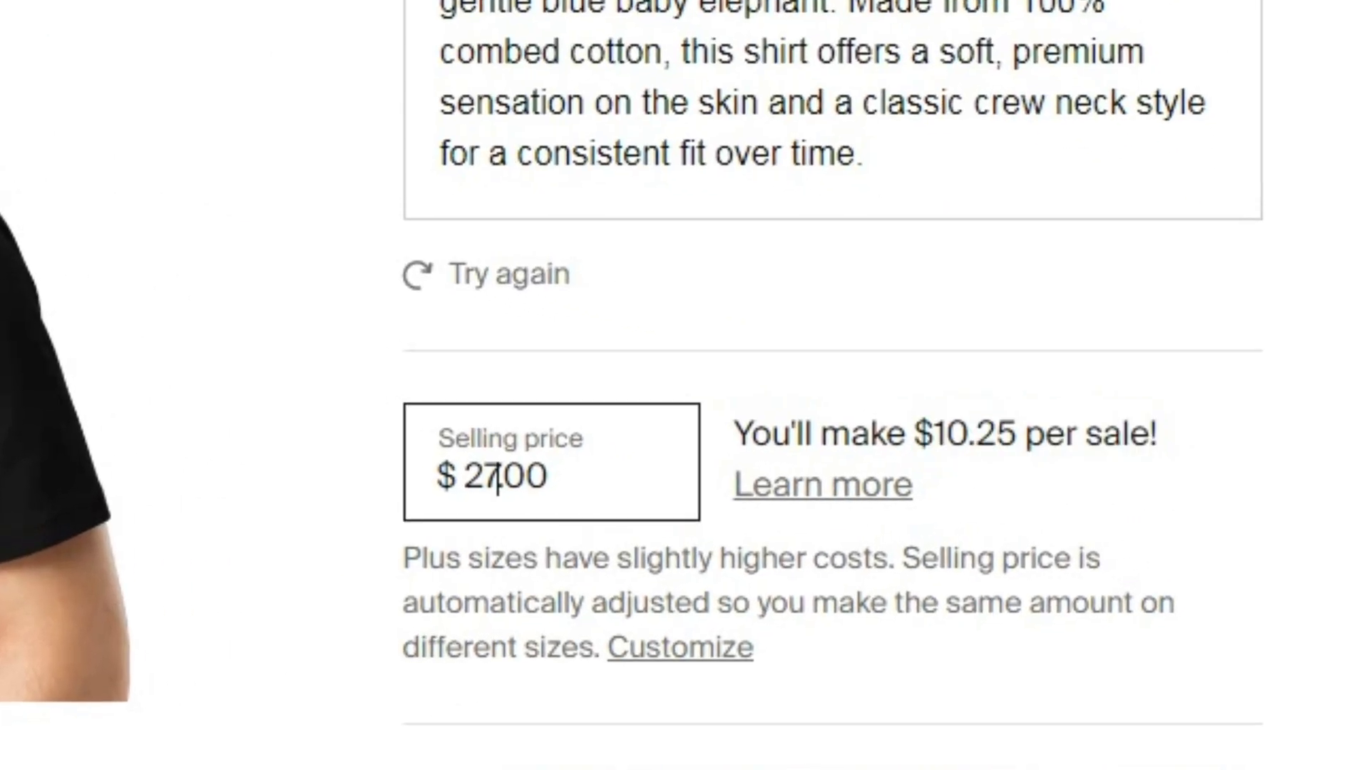
key(BackSpace)
text(5)
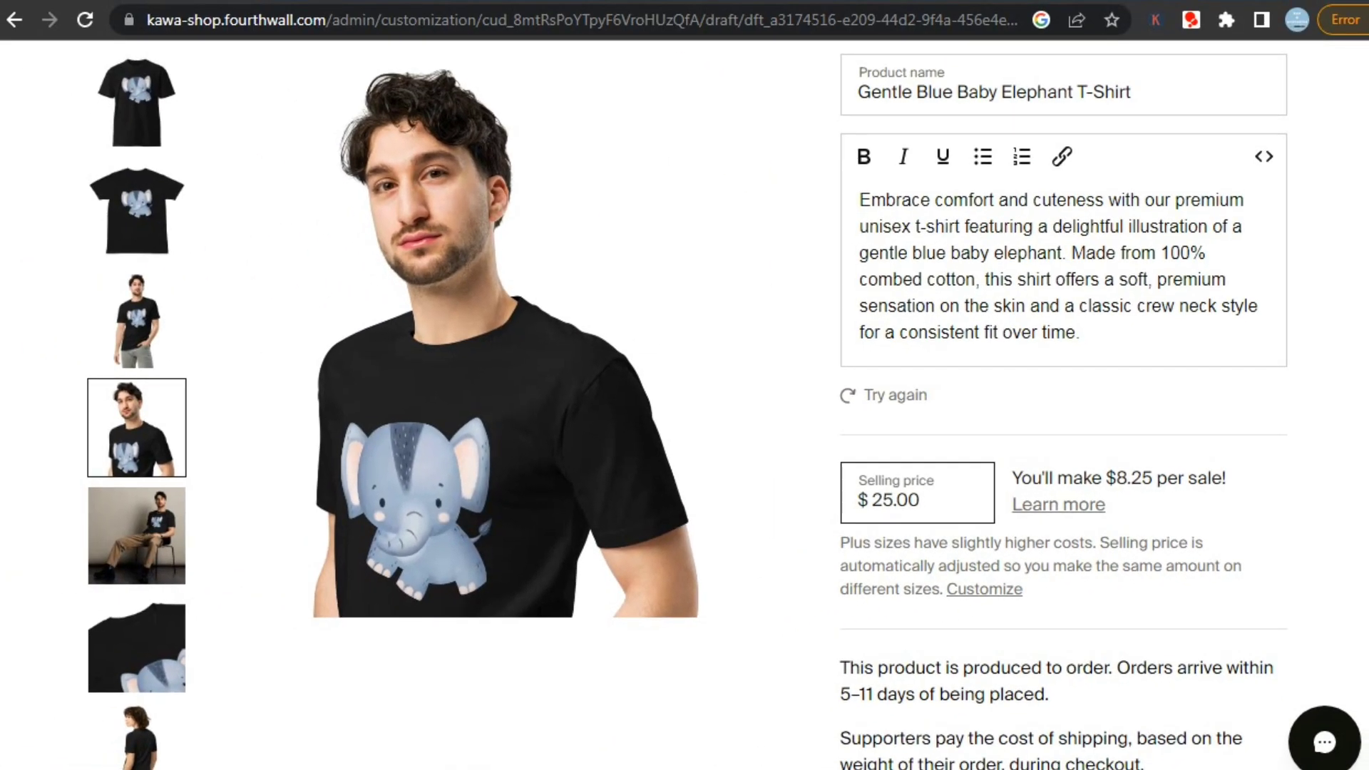
scroll(684, 407, up, 2)
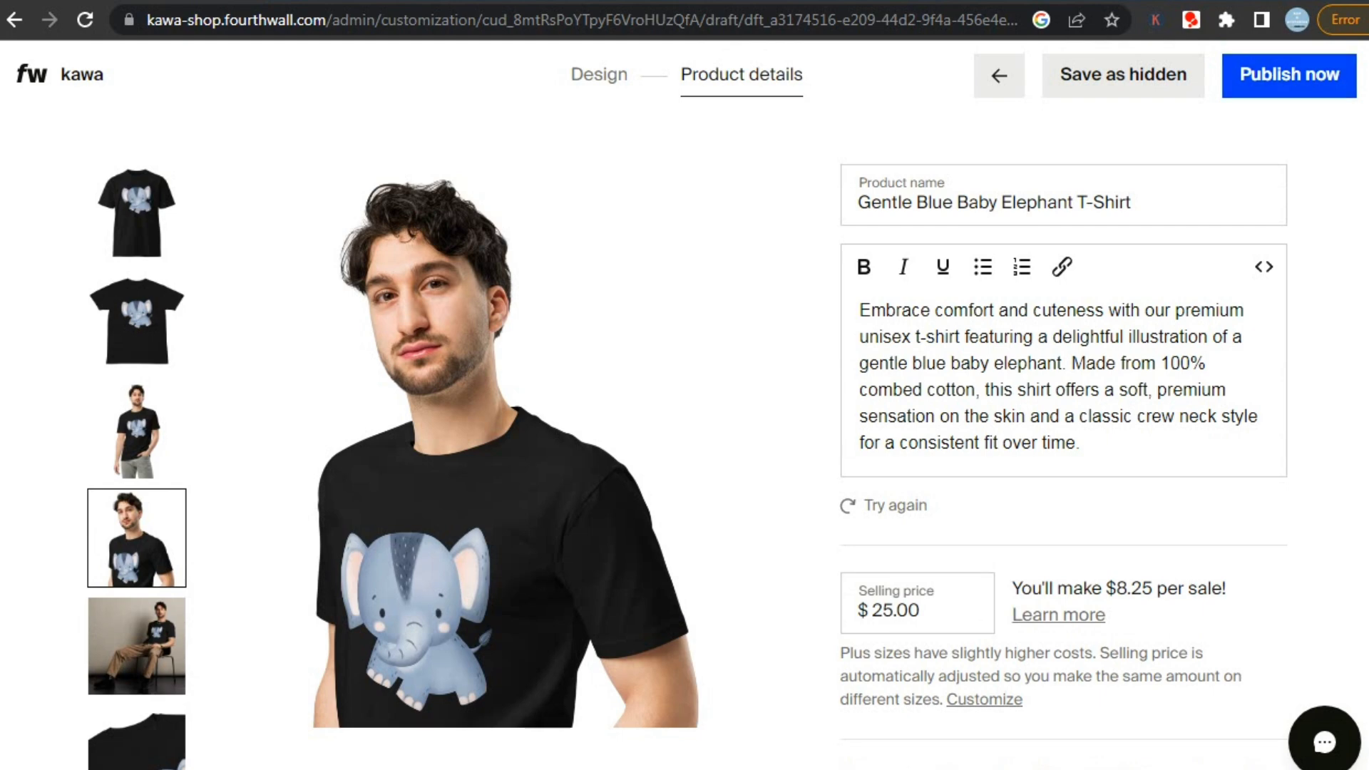
click(1289, 75)
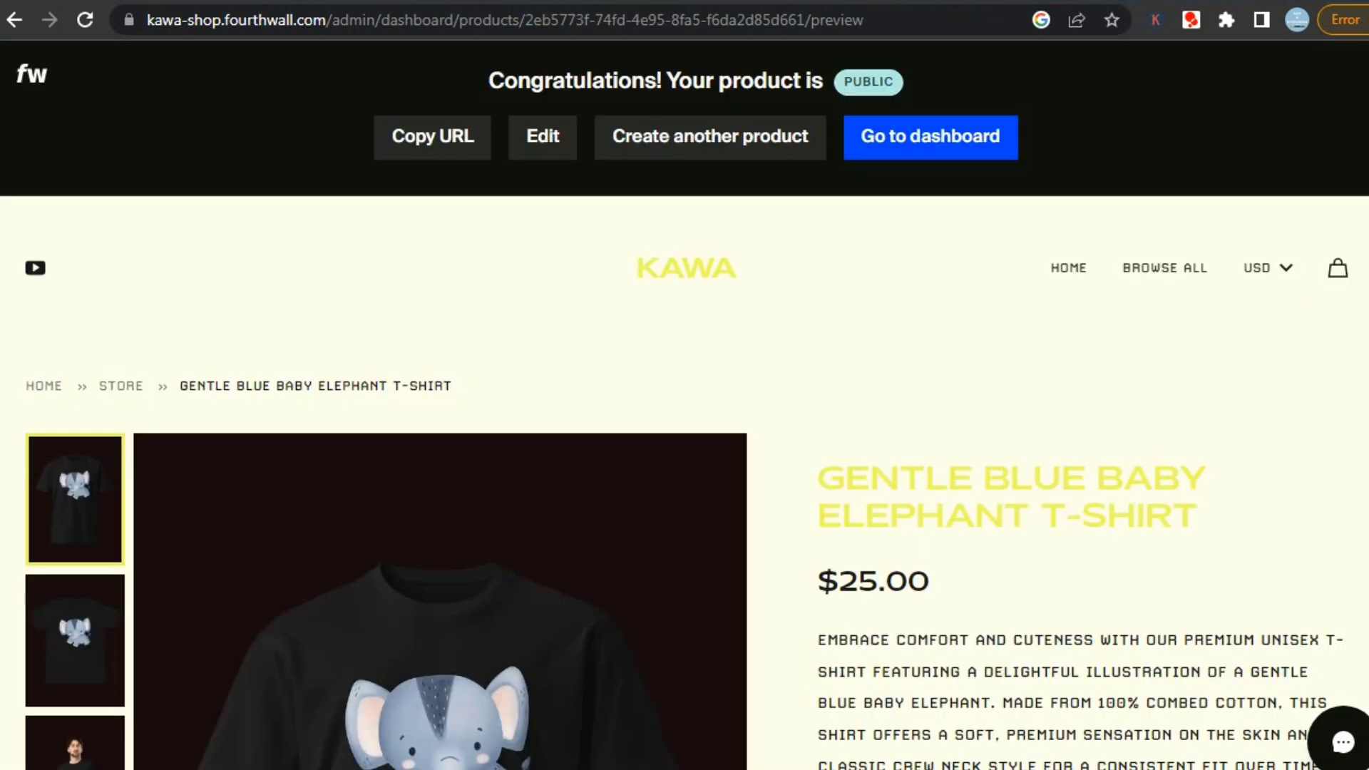
Step: Look over the published T-shirt's product page, including the mockup of the model standing
scroll(685, 485, down, 3)
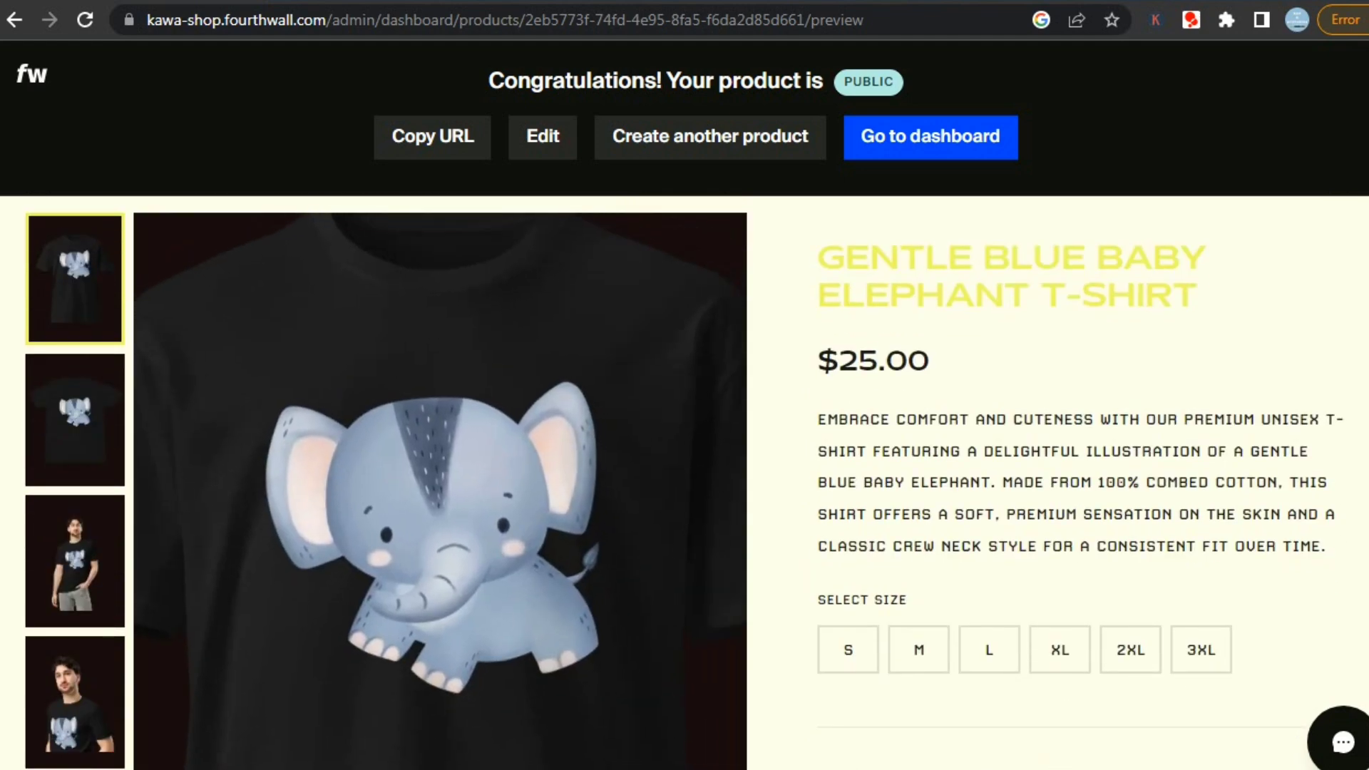
click(75, 561)
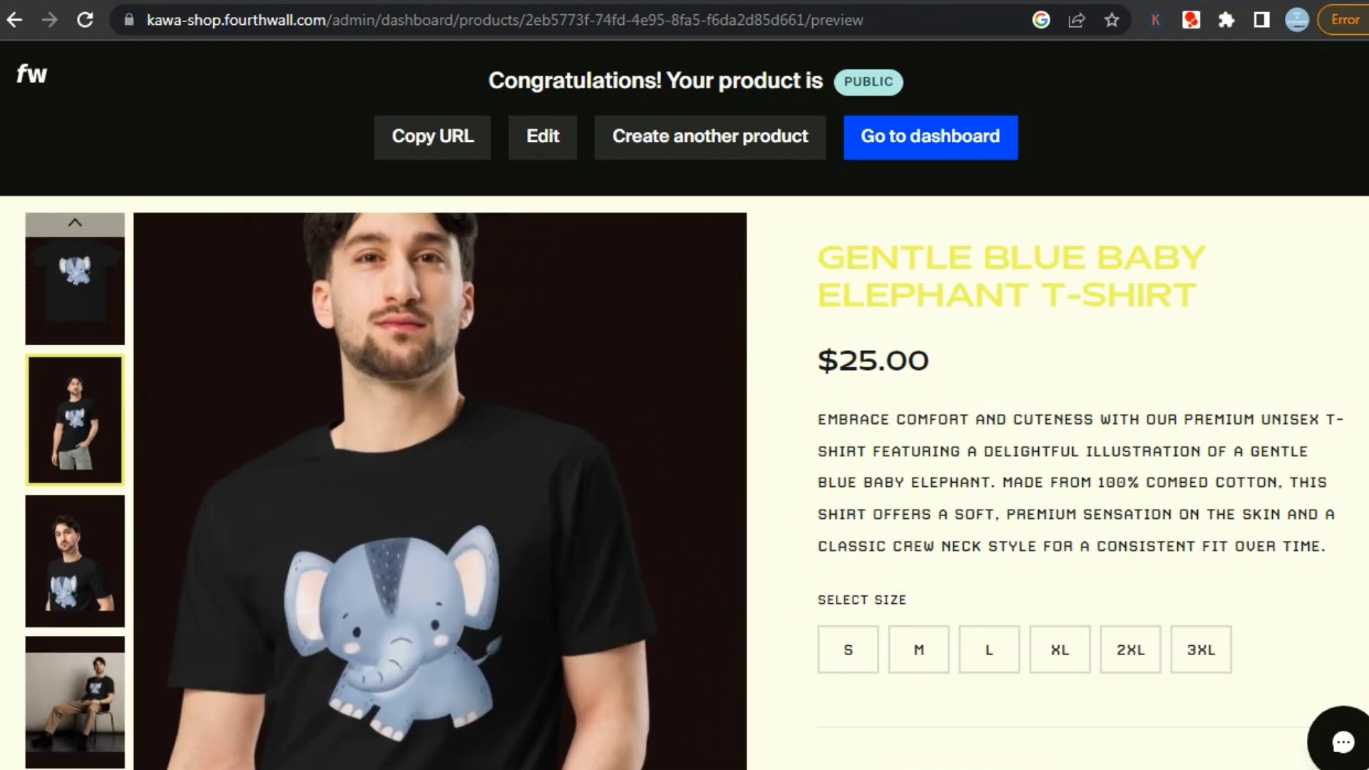
scroll(684, 483, down, 3)
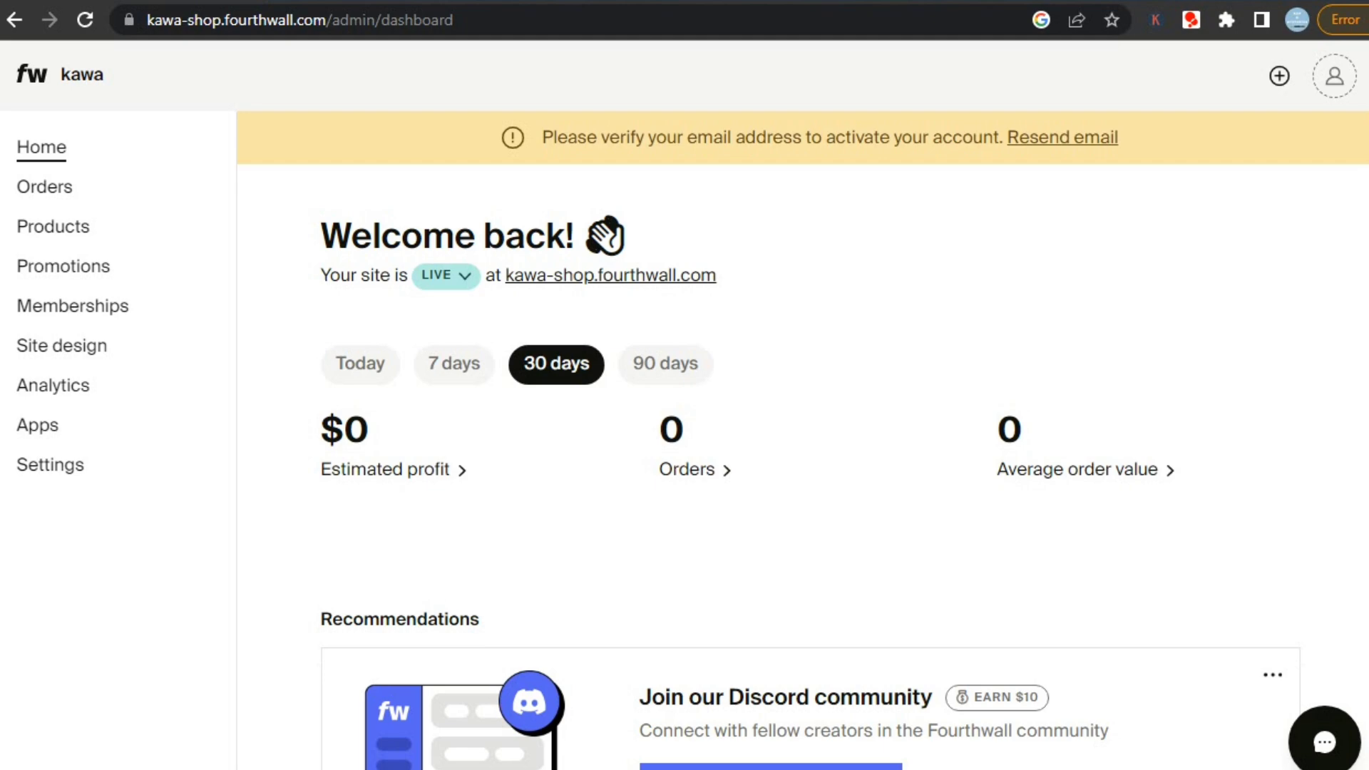
Step: Create a new product in the shop and choose to sell a digital product
scroll(803, 440, down, 6)
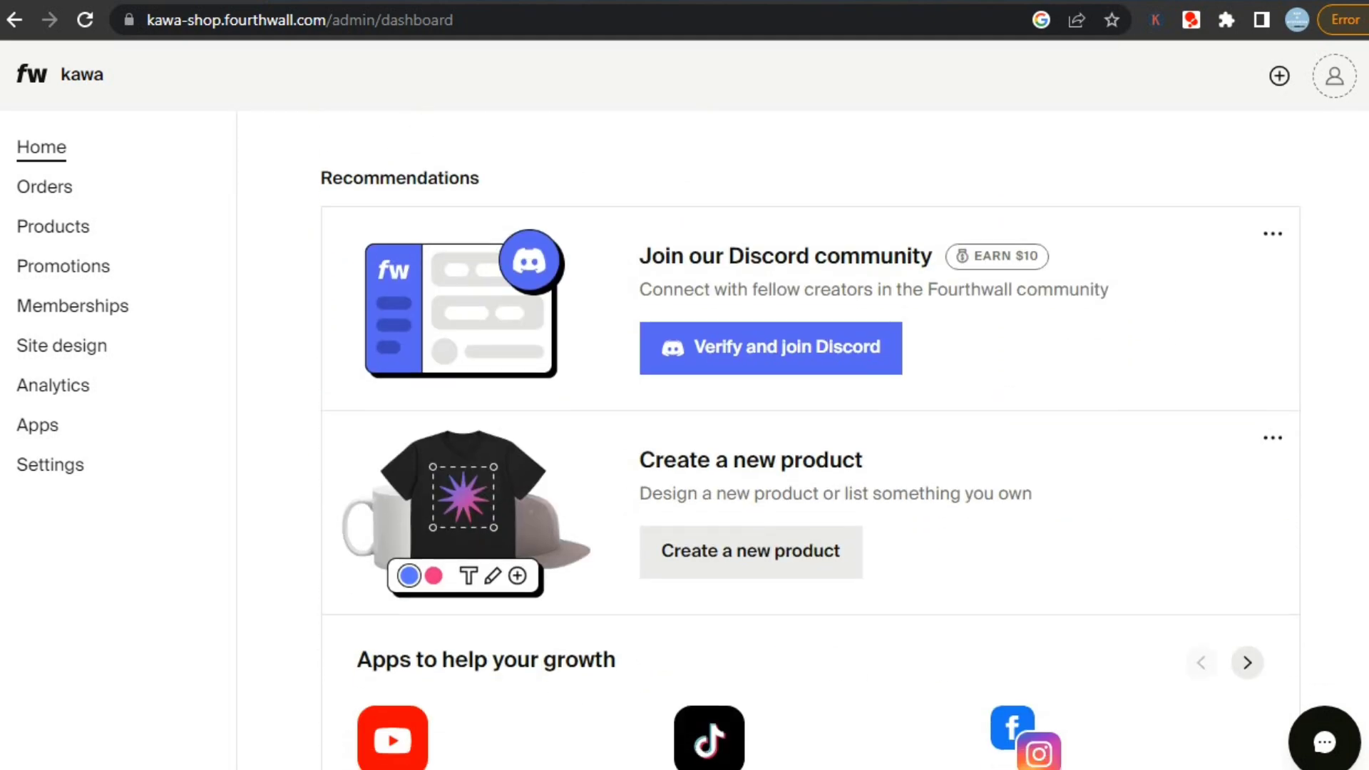
click(751, 551)
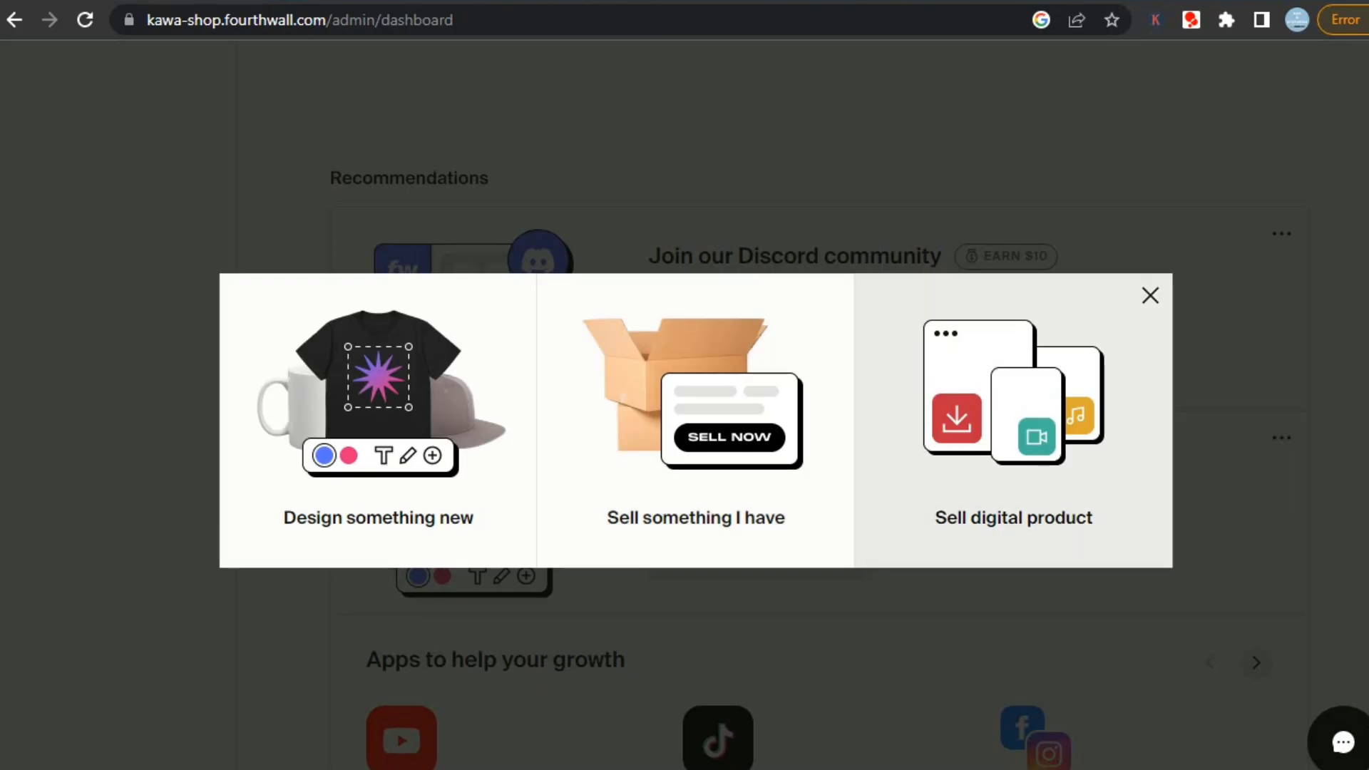
click(1012, 421)
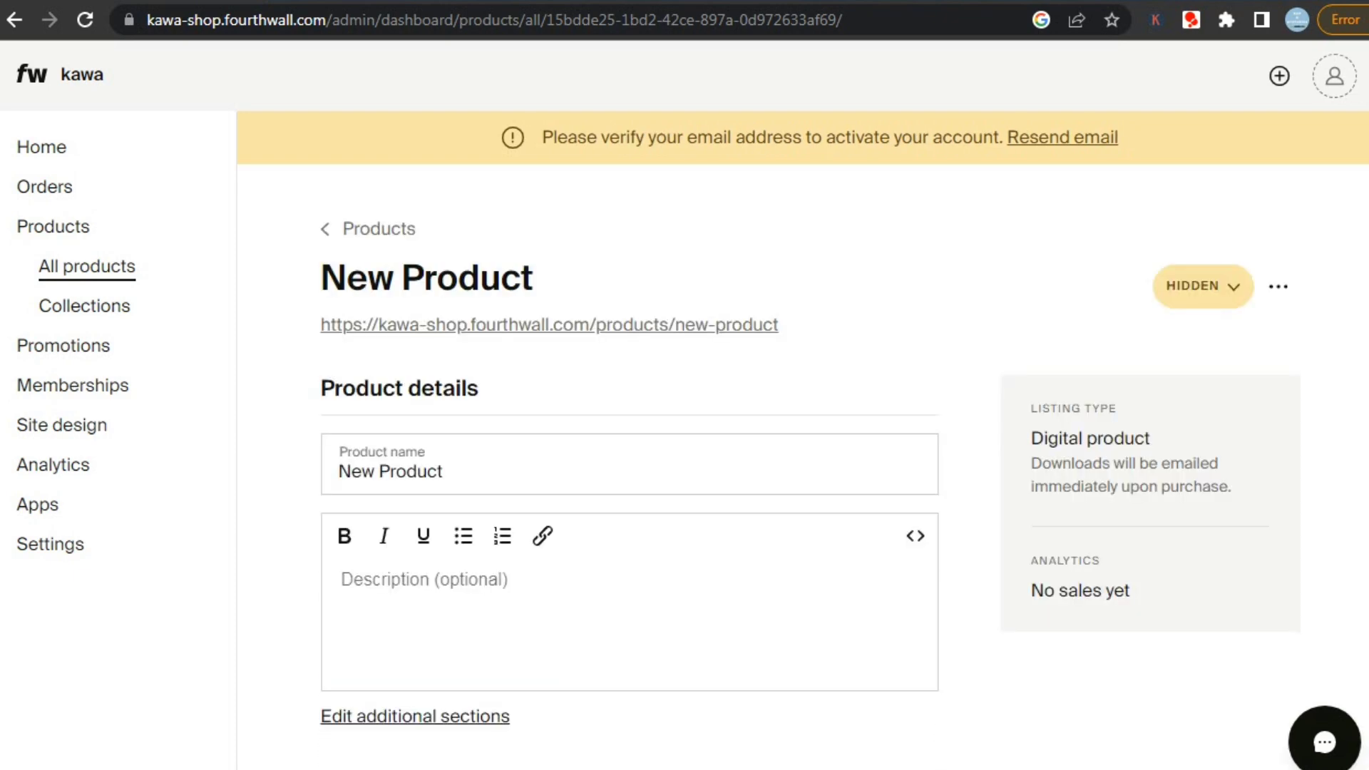
Step: Change the new digital product's visibility to Public and save it
scroll(803, 443, down, 3)
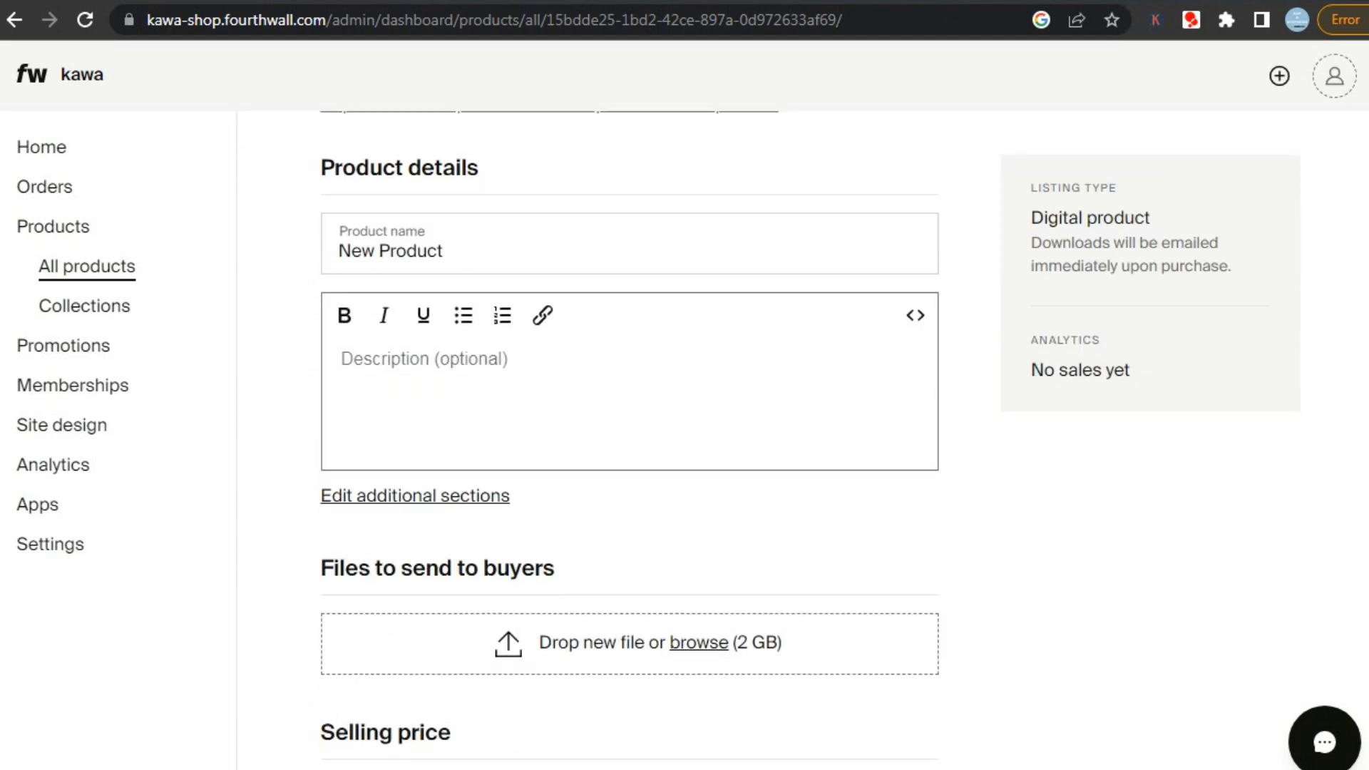
scroll(803, 443, up, 2)
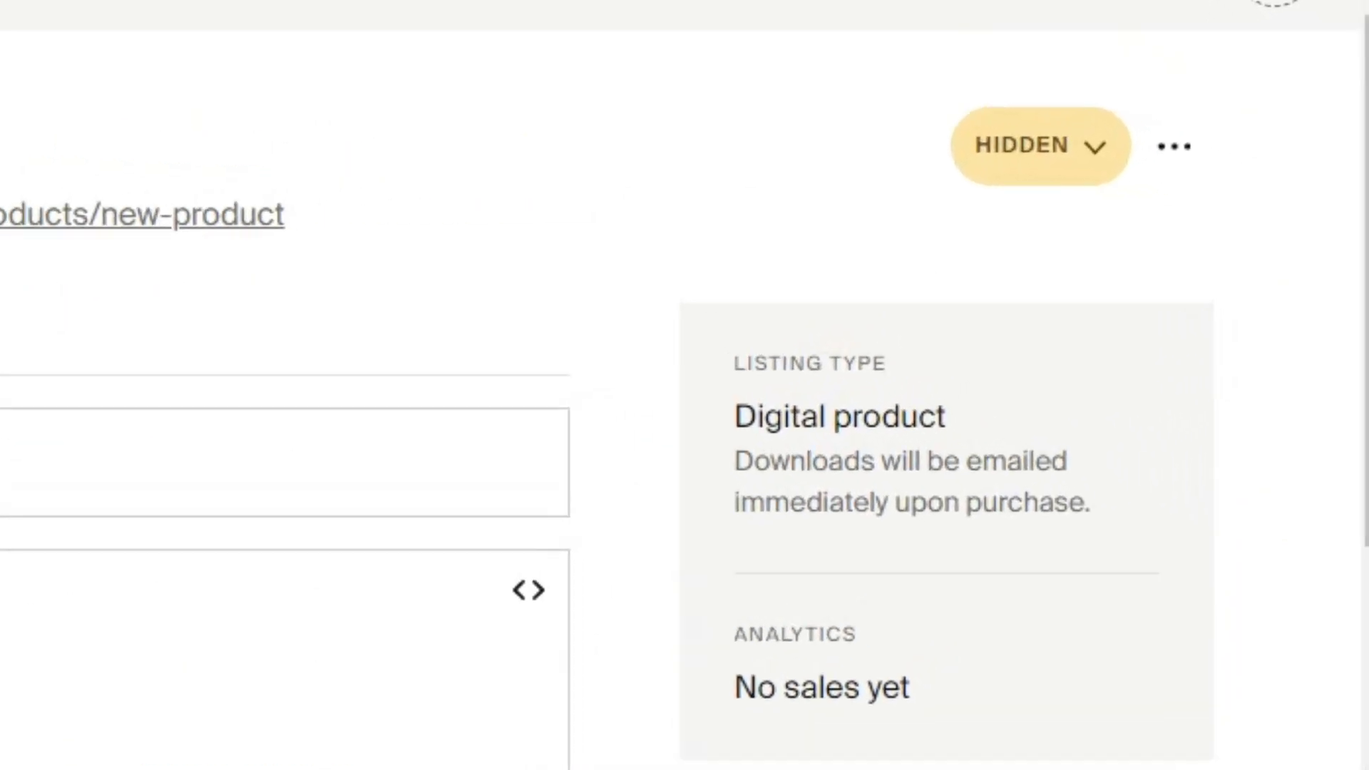
click(1202, 176)
click(421, 268)
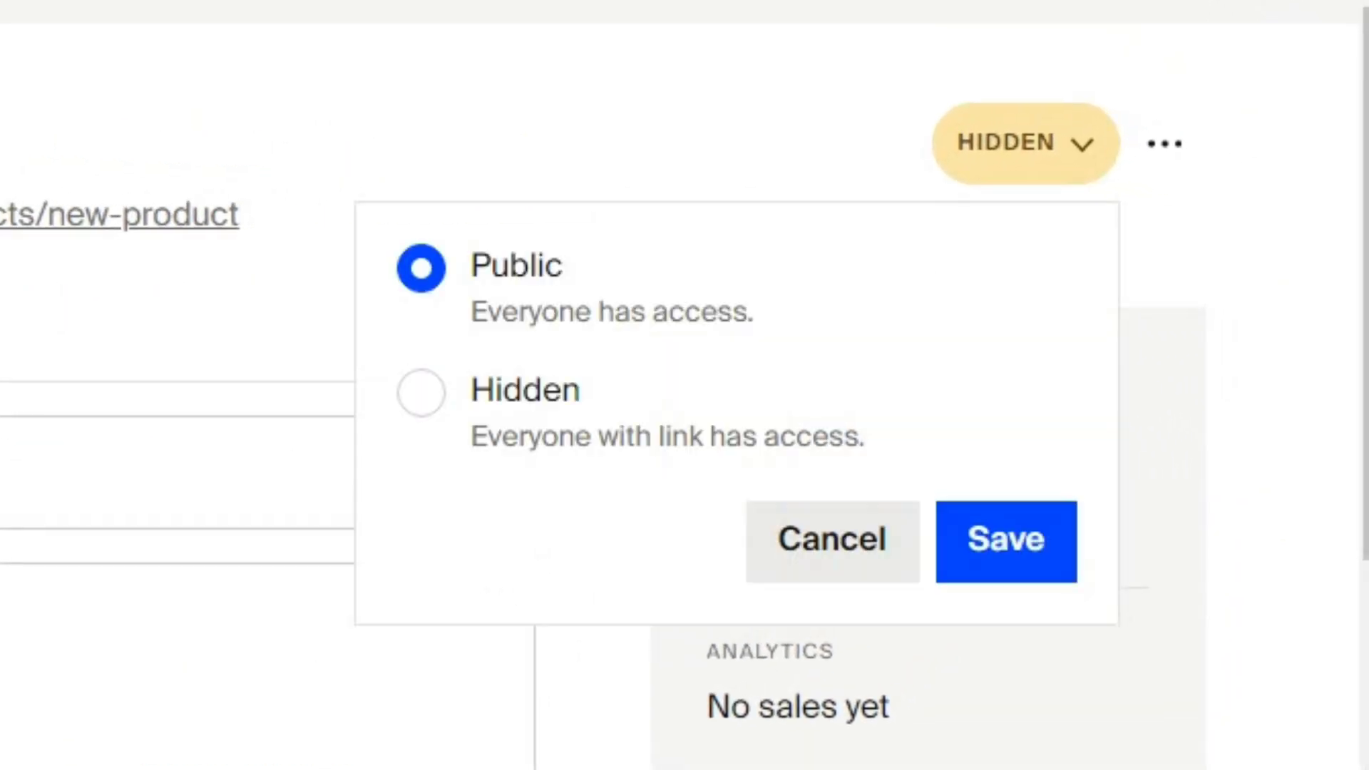
click(1006, 541)
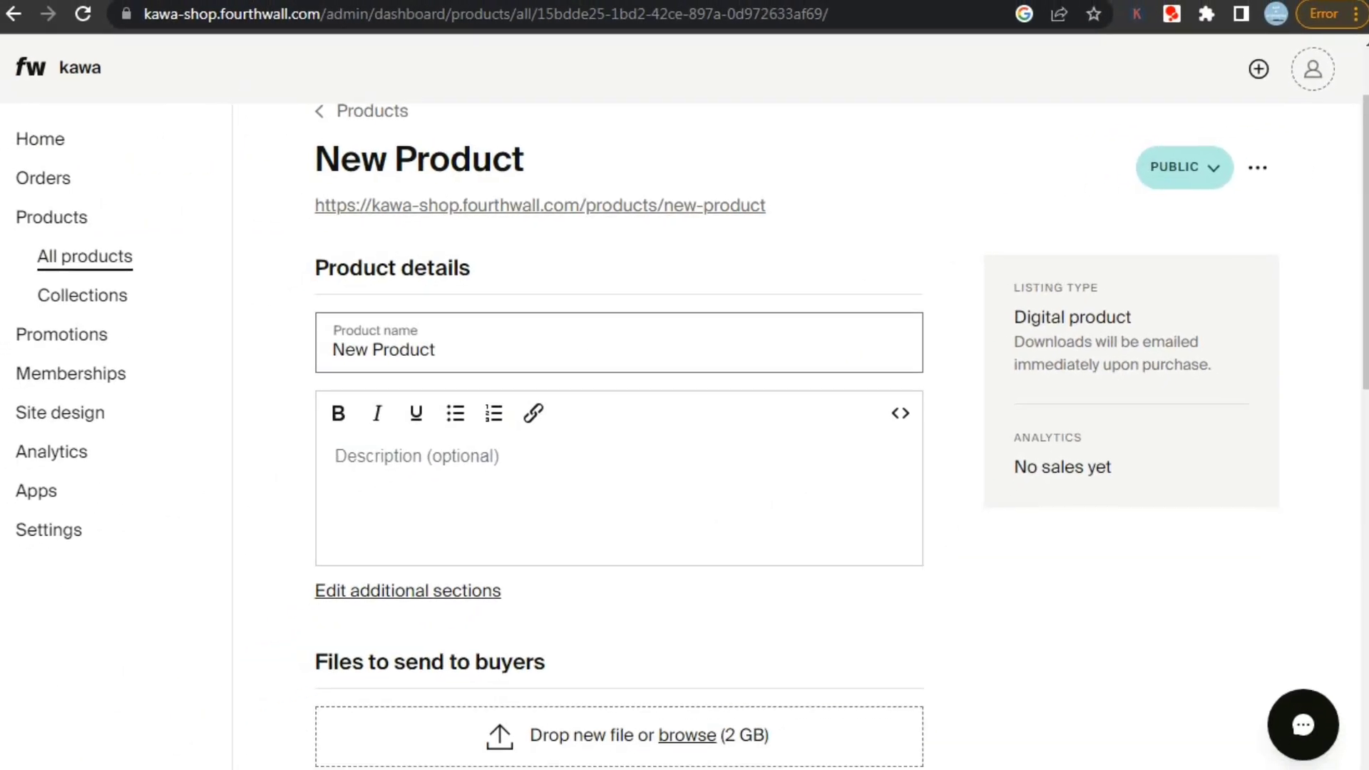
Step: Check the product name and description fields of the new digital product
click(435, 350)
drag(435, 350, 332, 349)
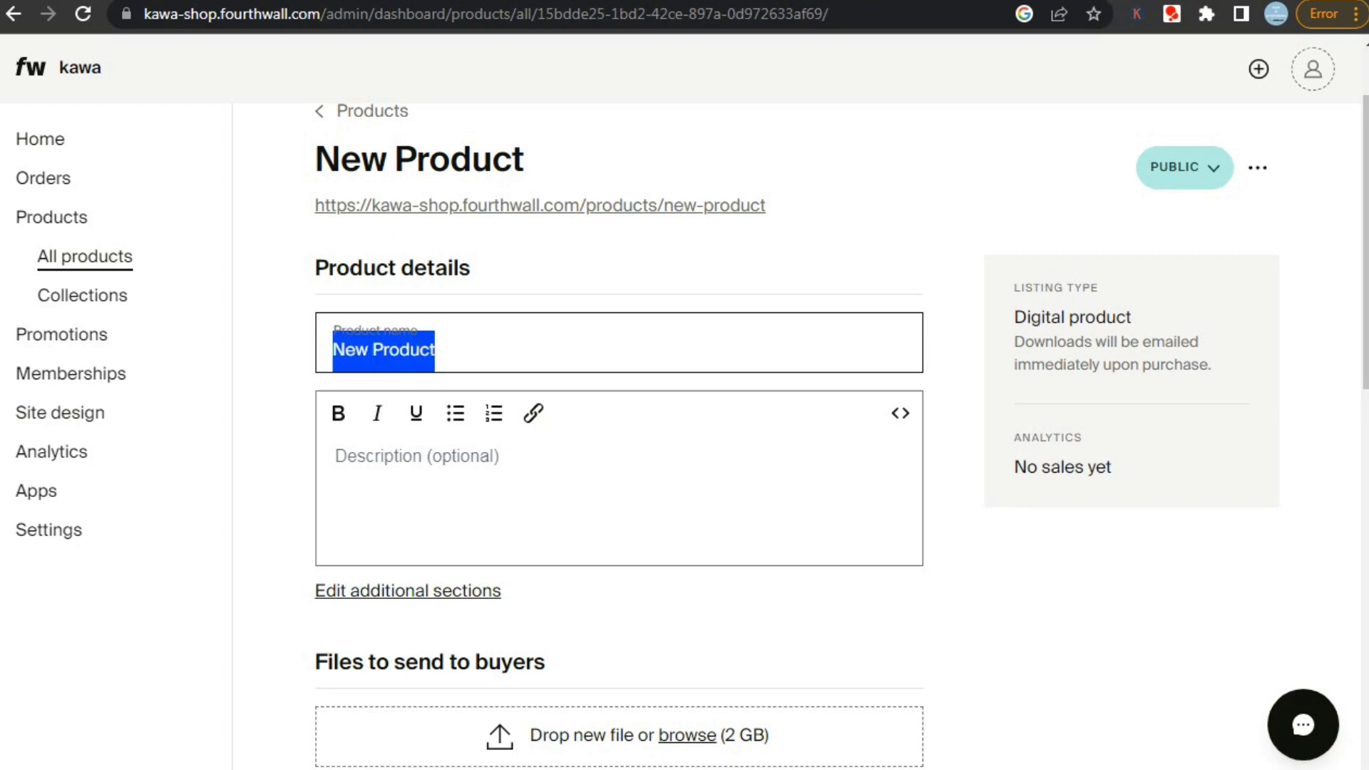
click(335, 456)
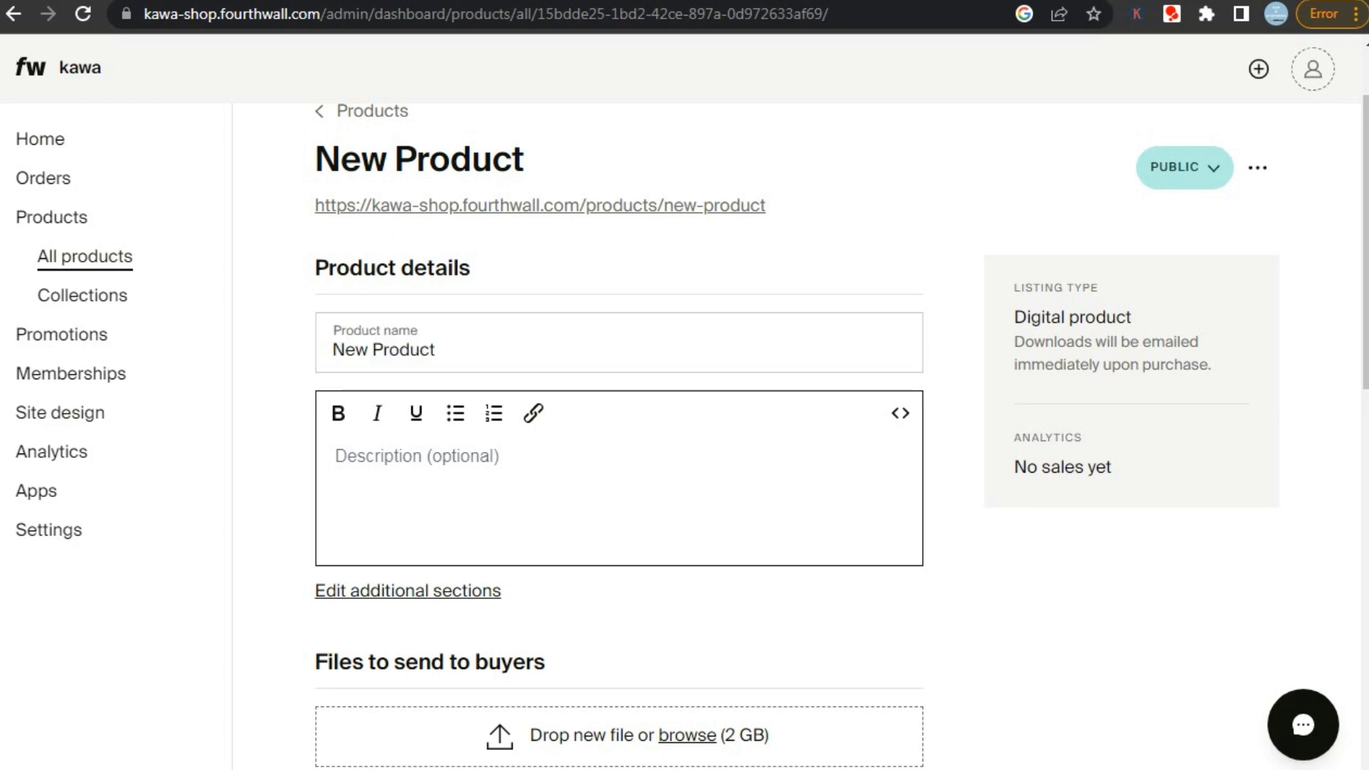
Step: Add a compare-at price of $35 to the digital product's selling price
scroll(618, 432, down, 2)
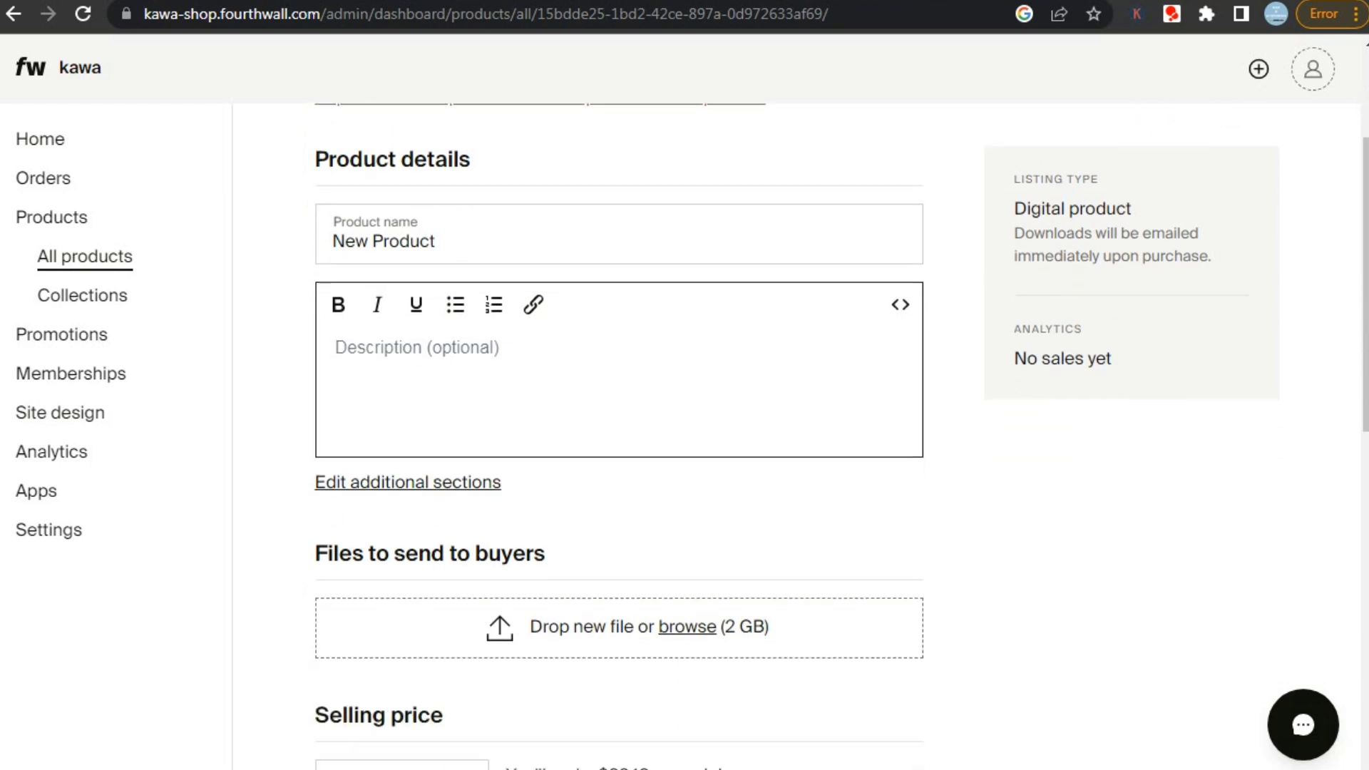
scroll(841, 435, down, 2)
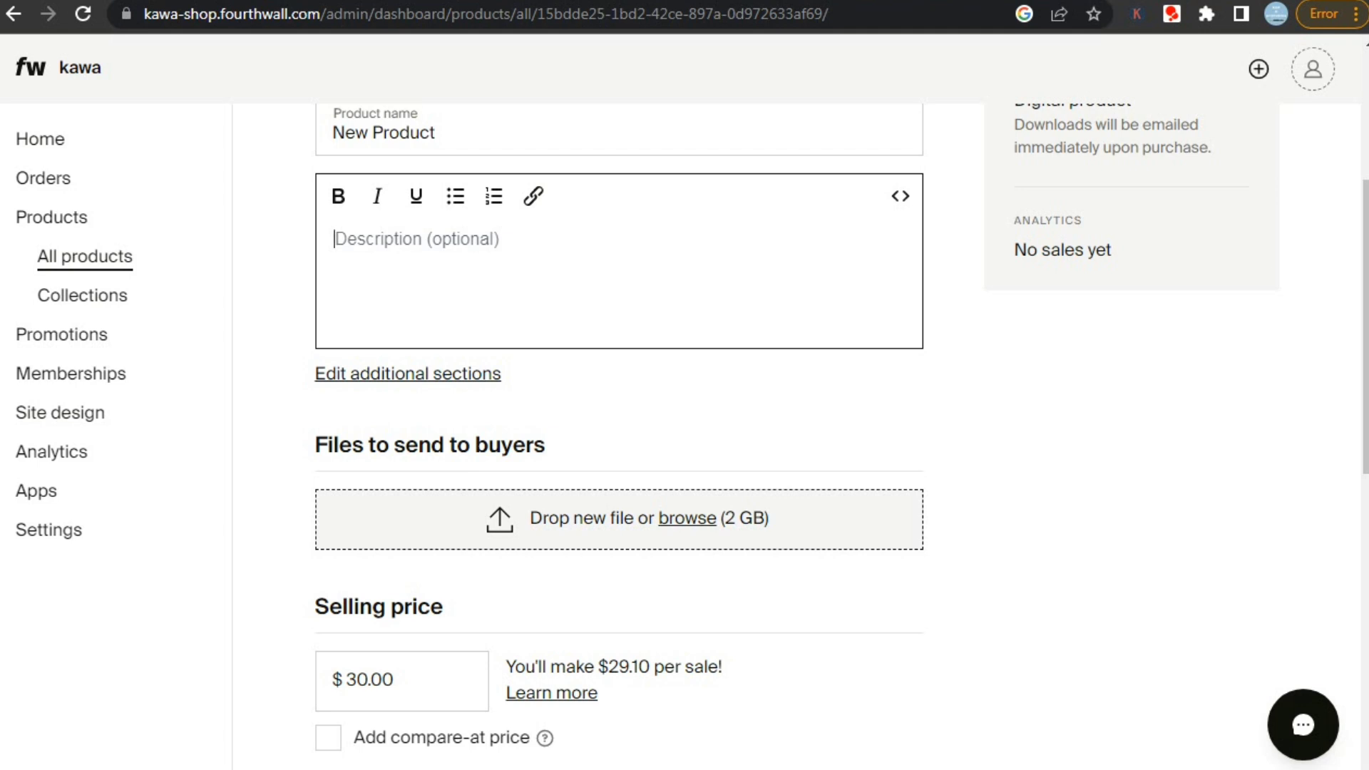
scroll(619, 428, down, 3)
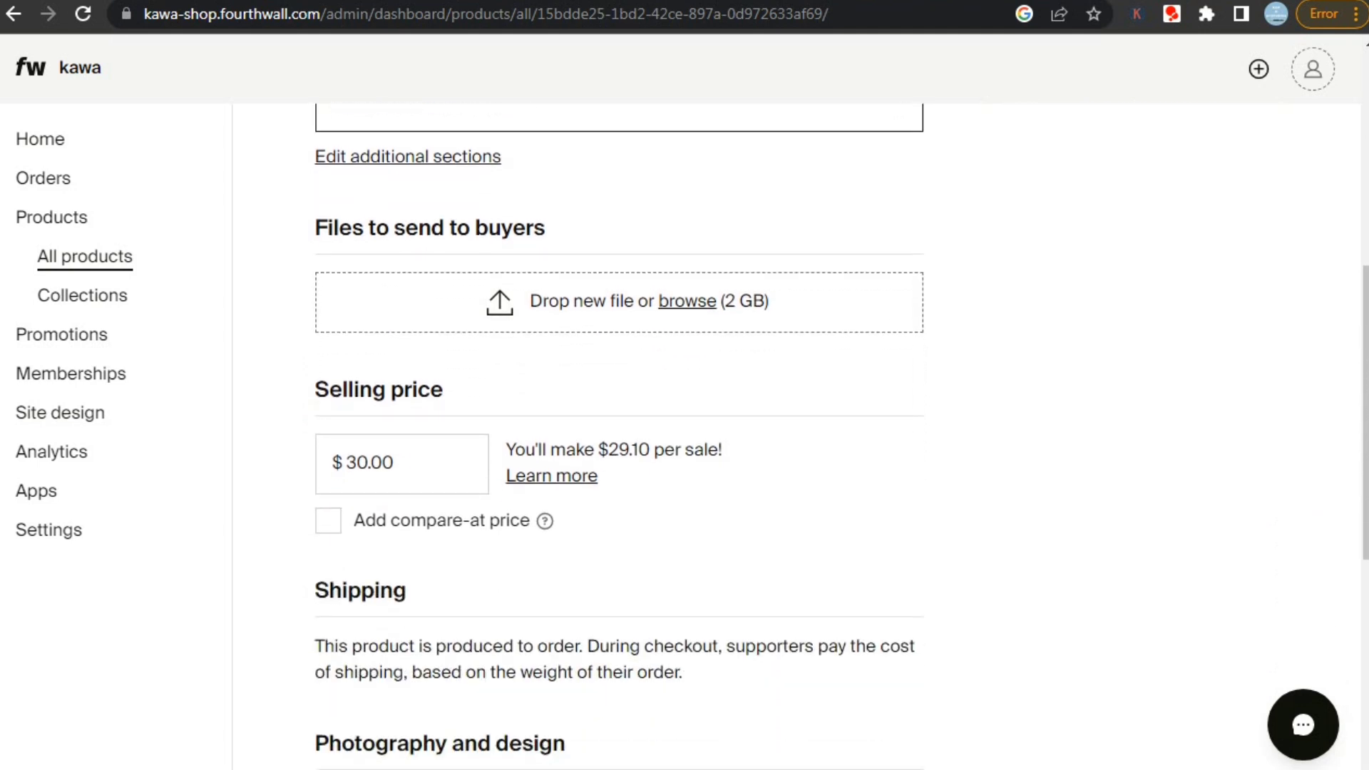
mouse_move(545, 521)
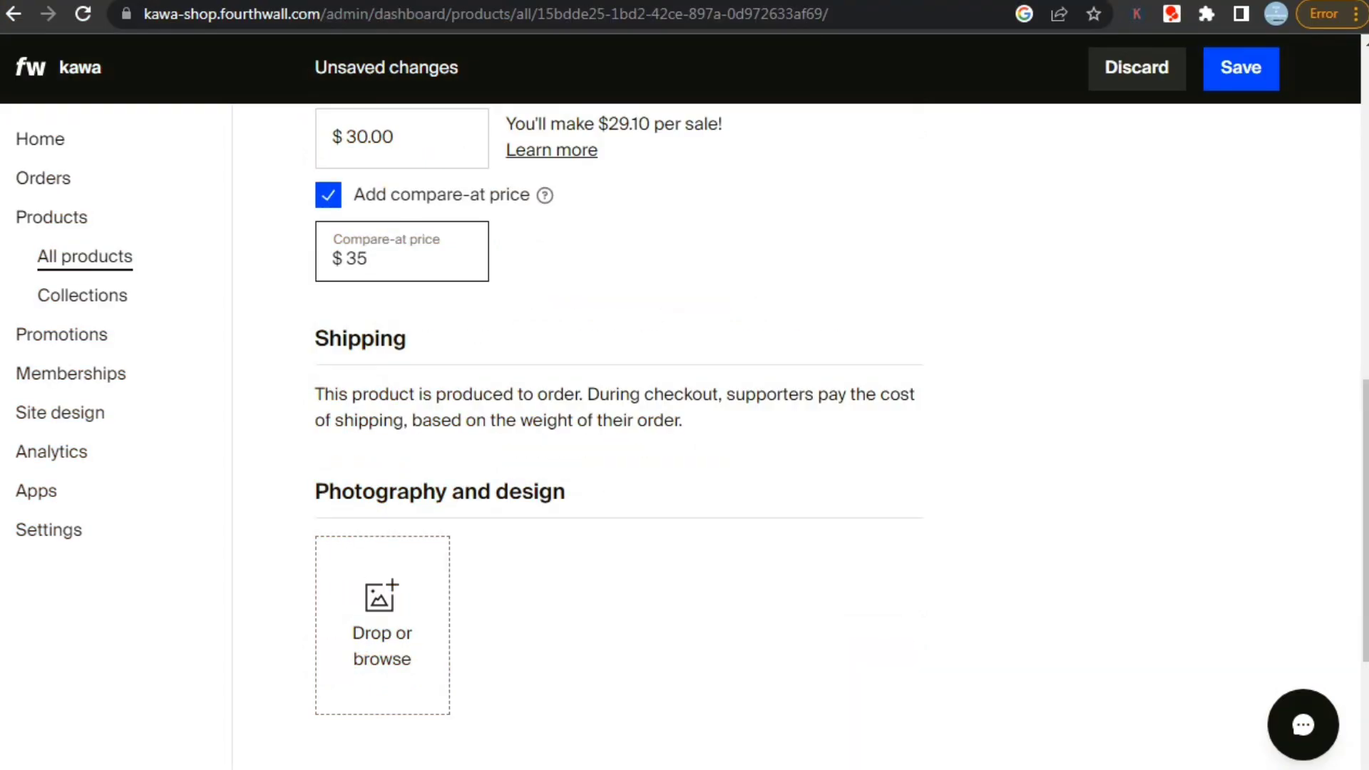
Step: Inspect the digital product's stock options for setting or adjusting the quantity, and close them without saving
scroll(685, 427, down, 3)
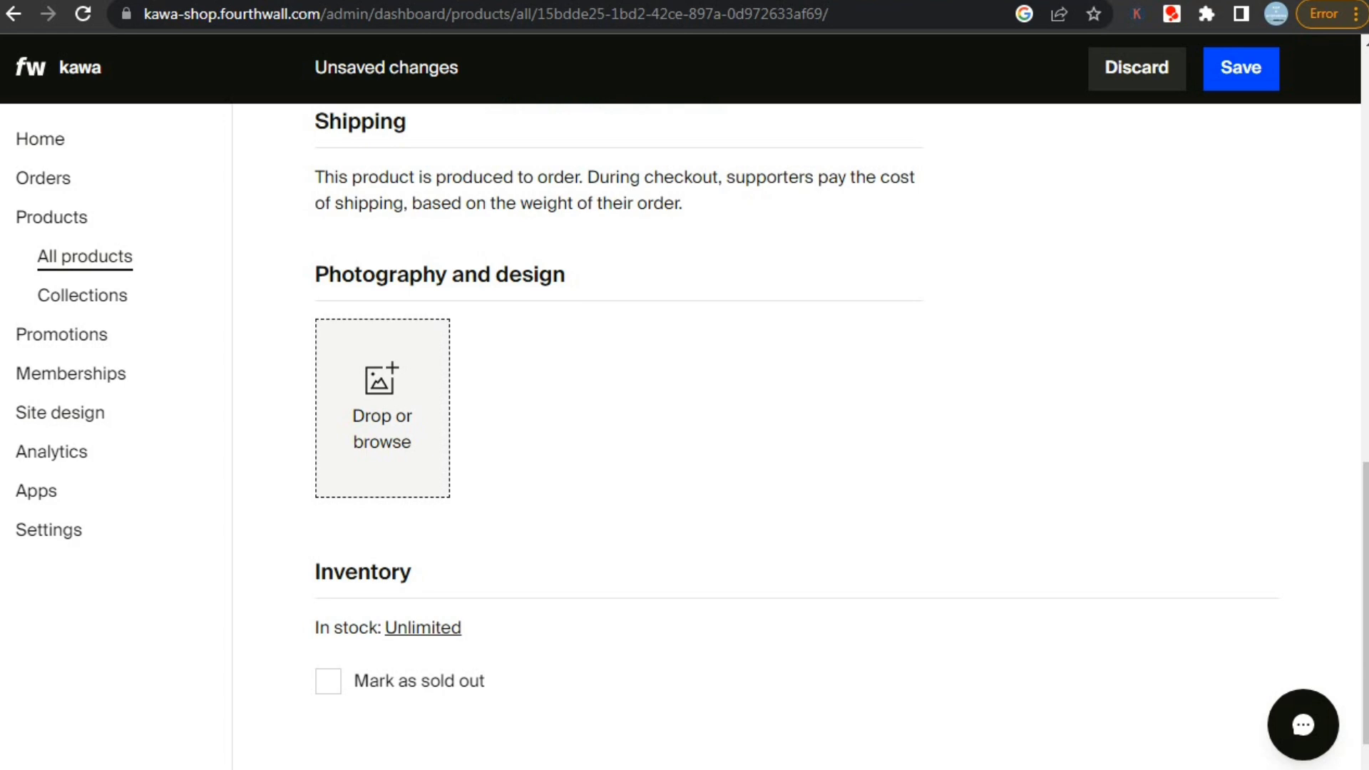
scroll(685, 428, down, 1)
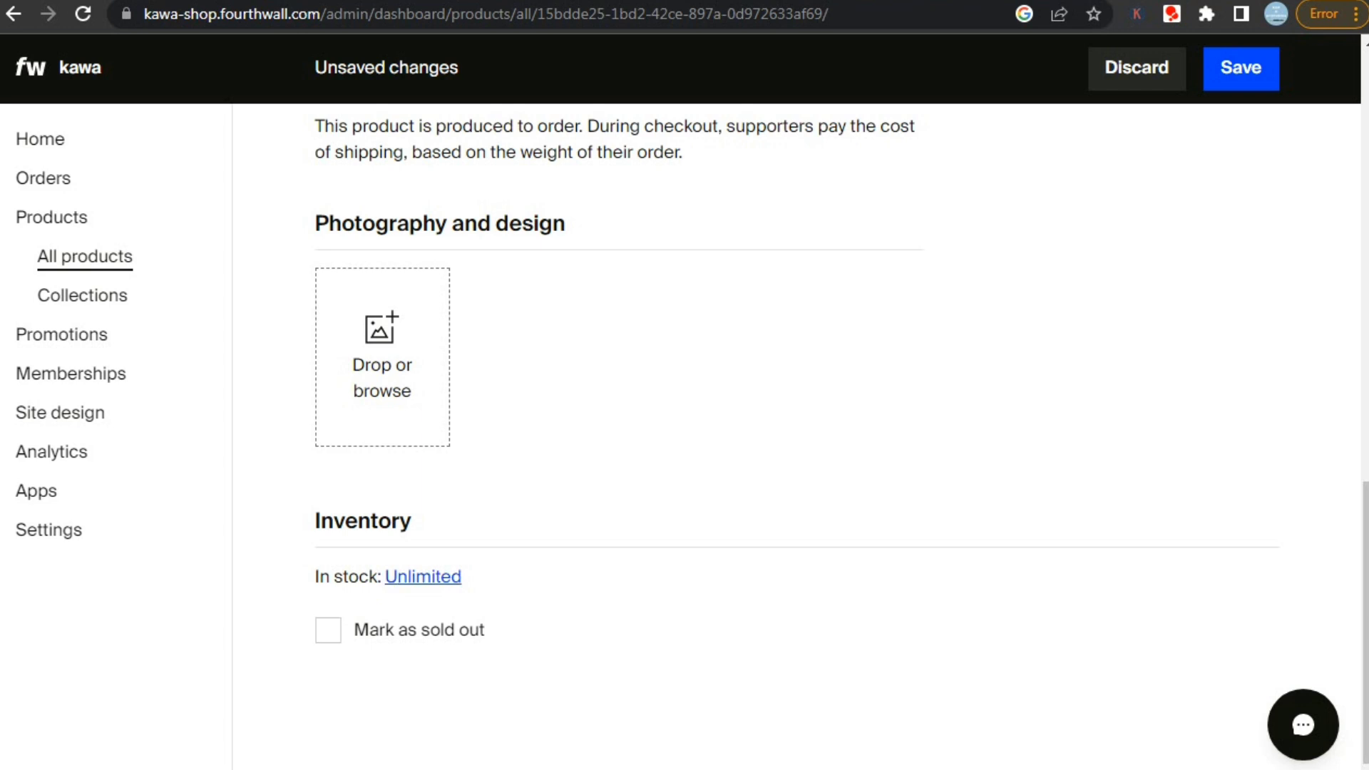
click(423, 576)
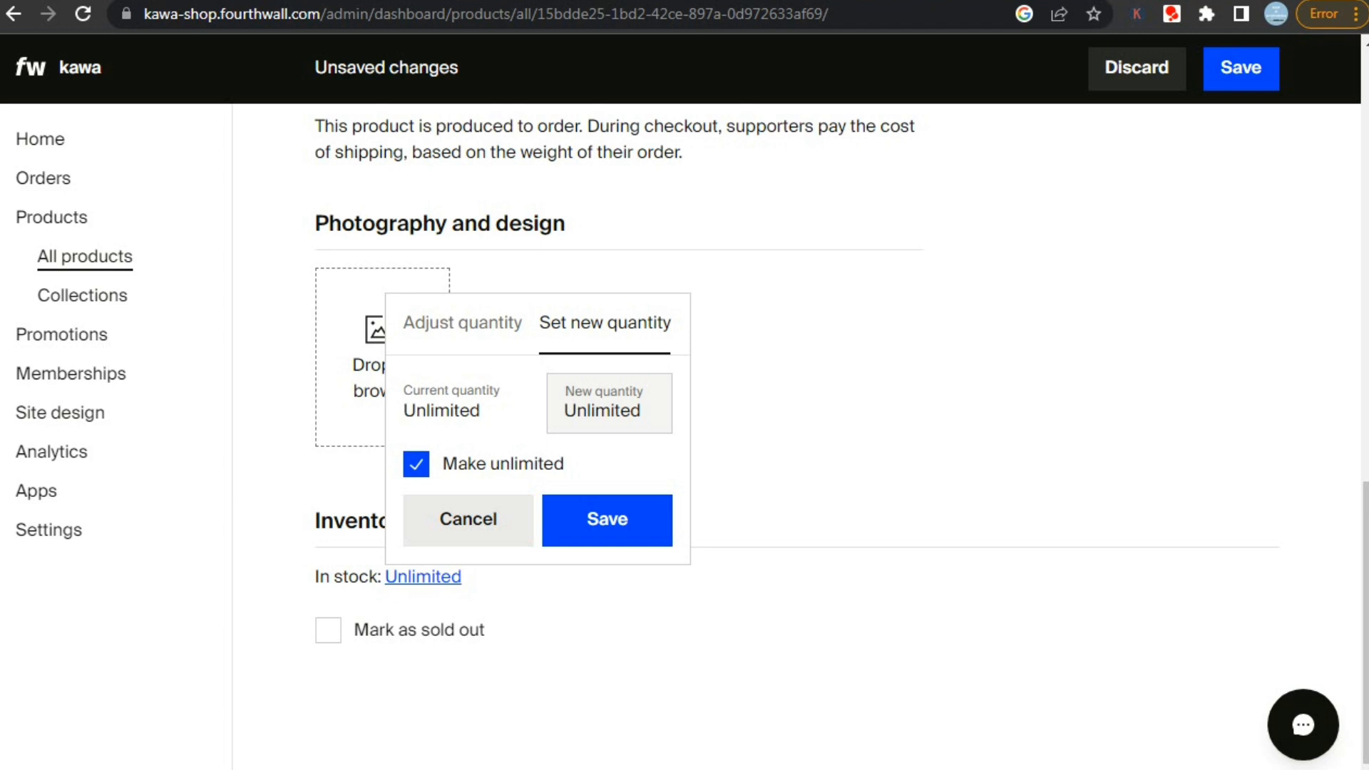
click(462, 323)
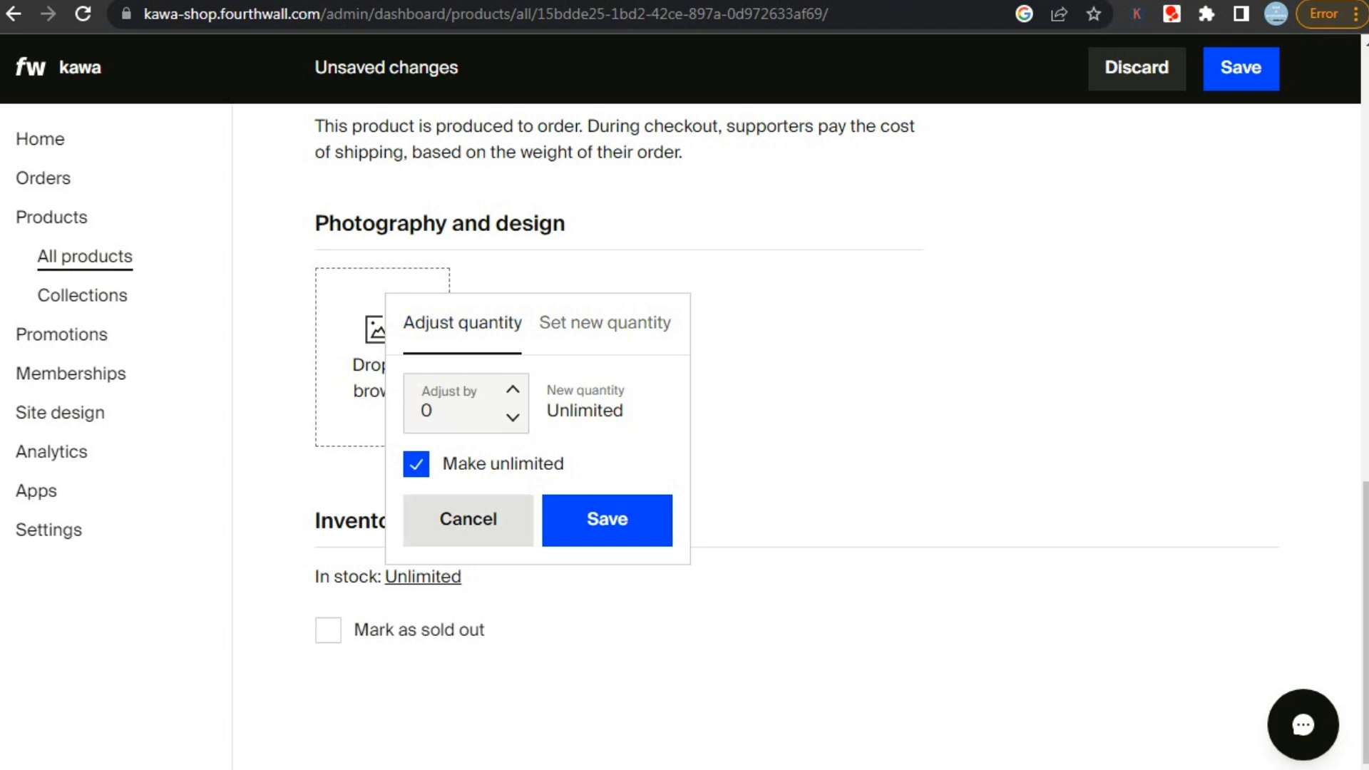
click(468, 519)
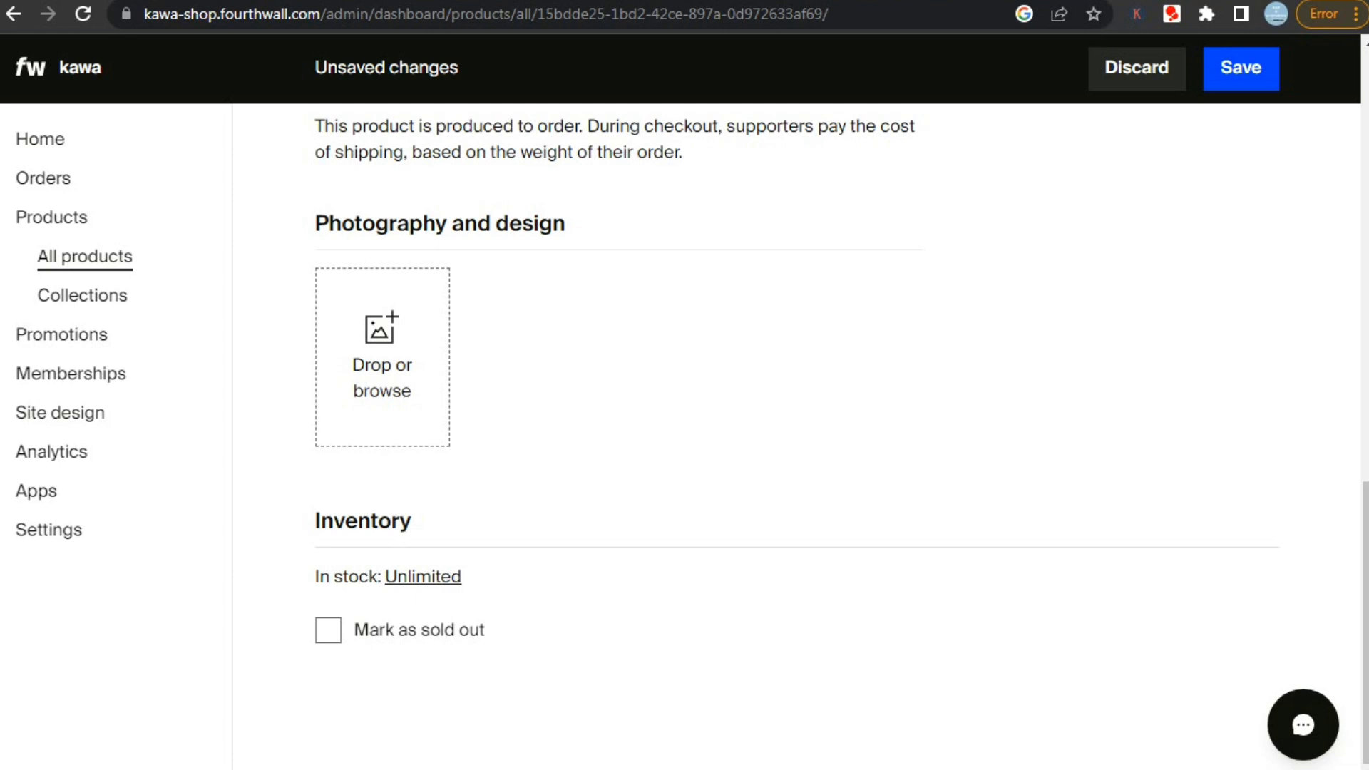
scroll(685, 428, up, 3)
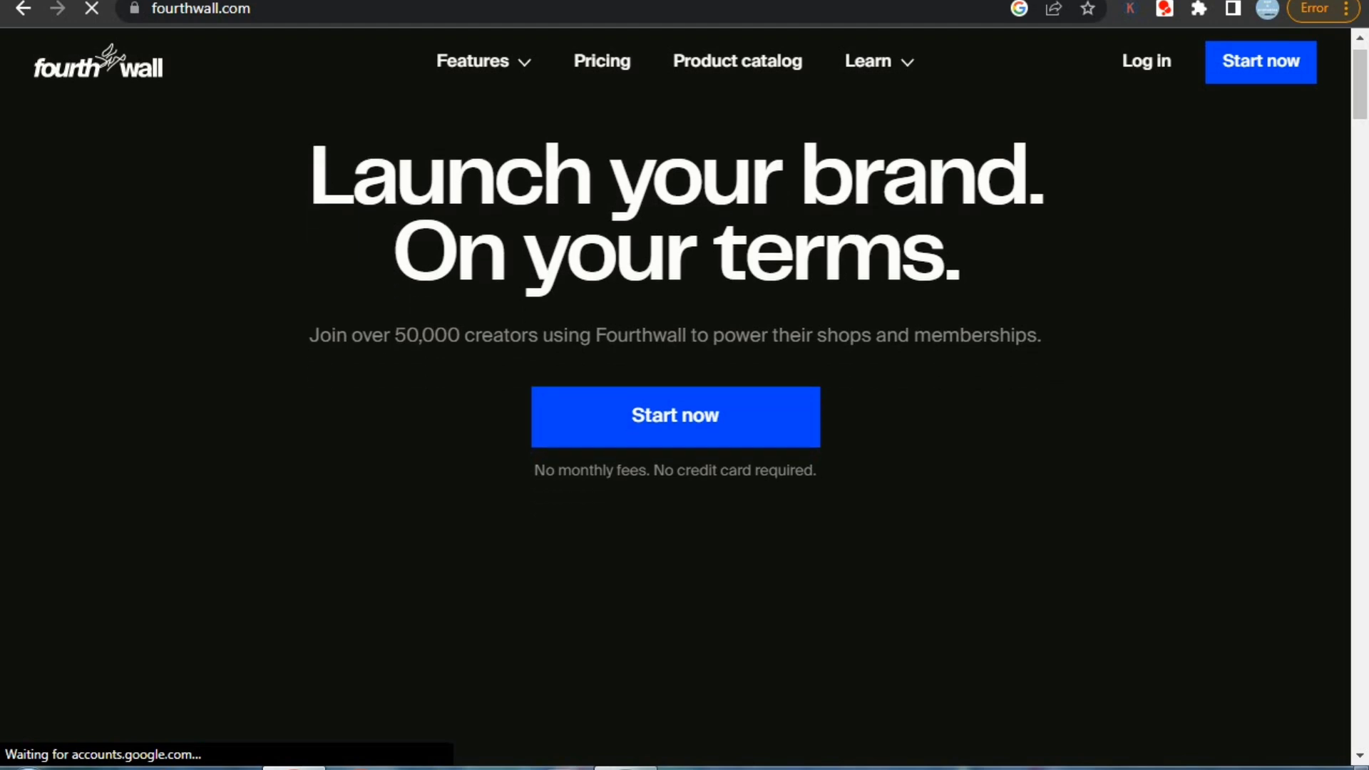
Step: Skim the Fourthwall homepage's sections on launching a shop, customizing a homepage and offering memberships
scroll(684, 428, down, 10)
scroll(684, 428, down, 2)
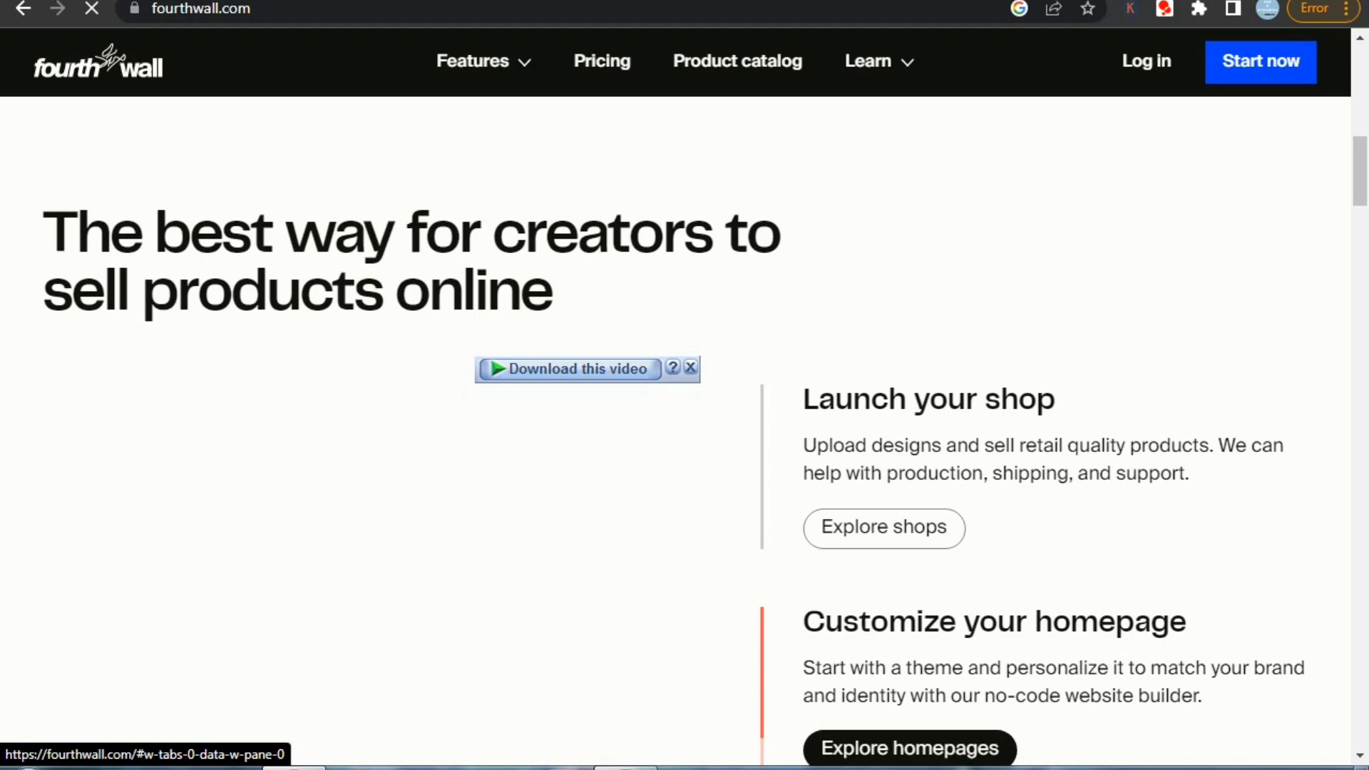
scroll(684, 428, down, 6)
scroll(685, 427, down, 3)
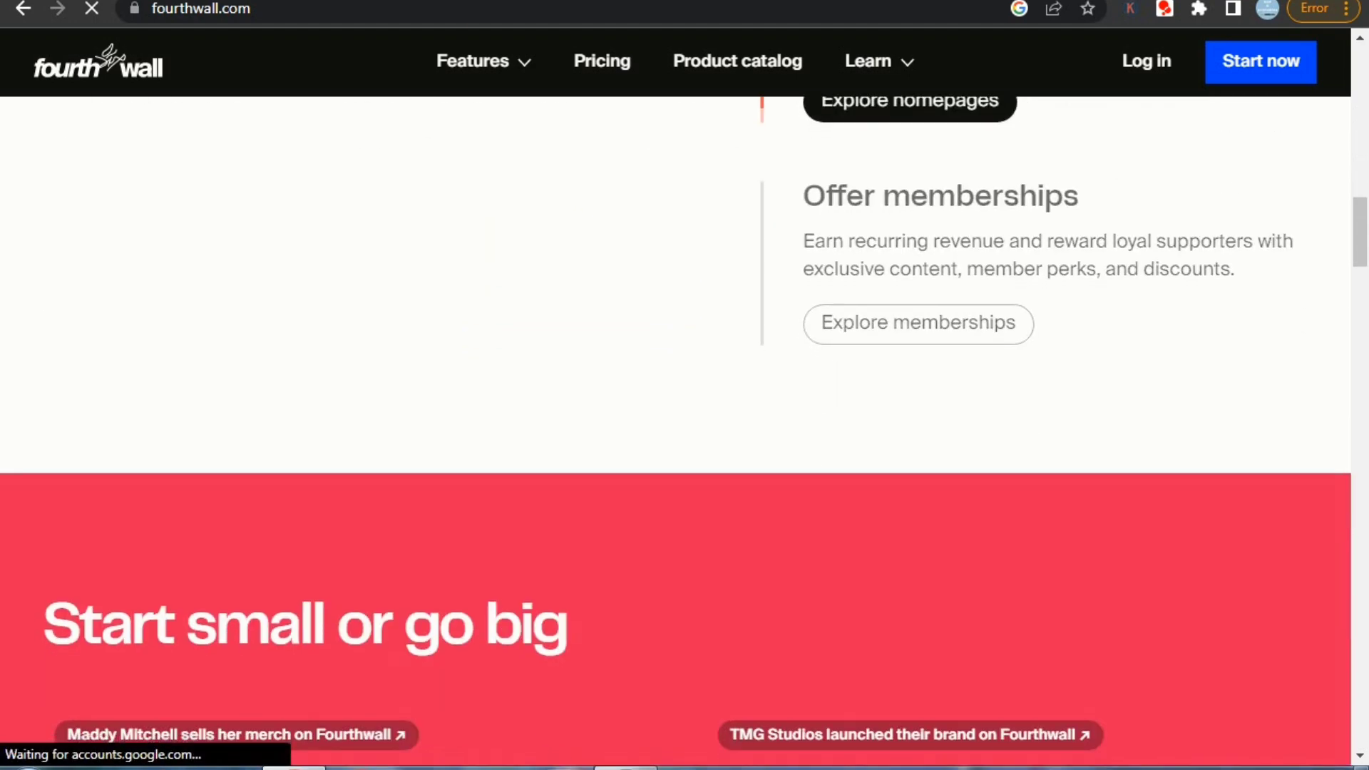
scroll(685, 428, down, 3)
scroll(685, 427, up, 9)
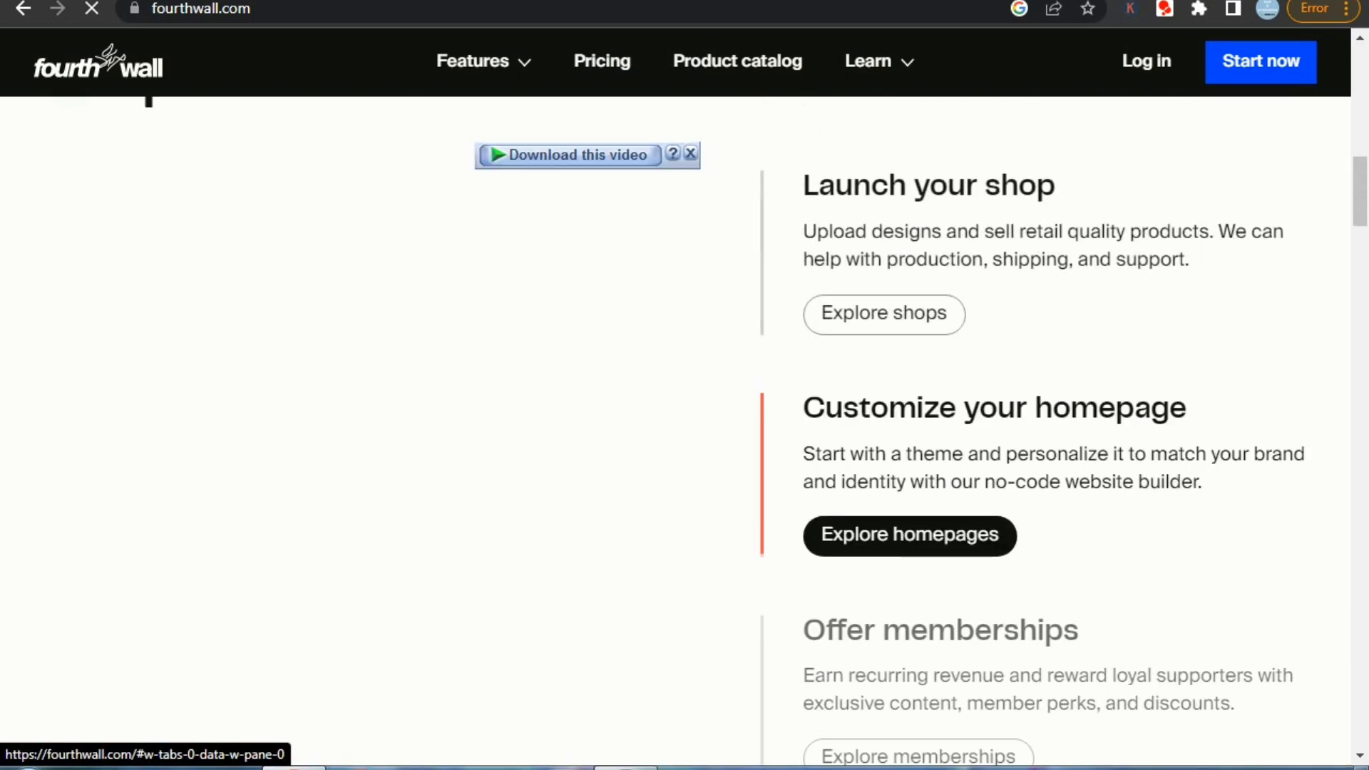